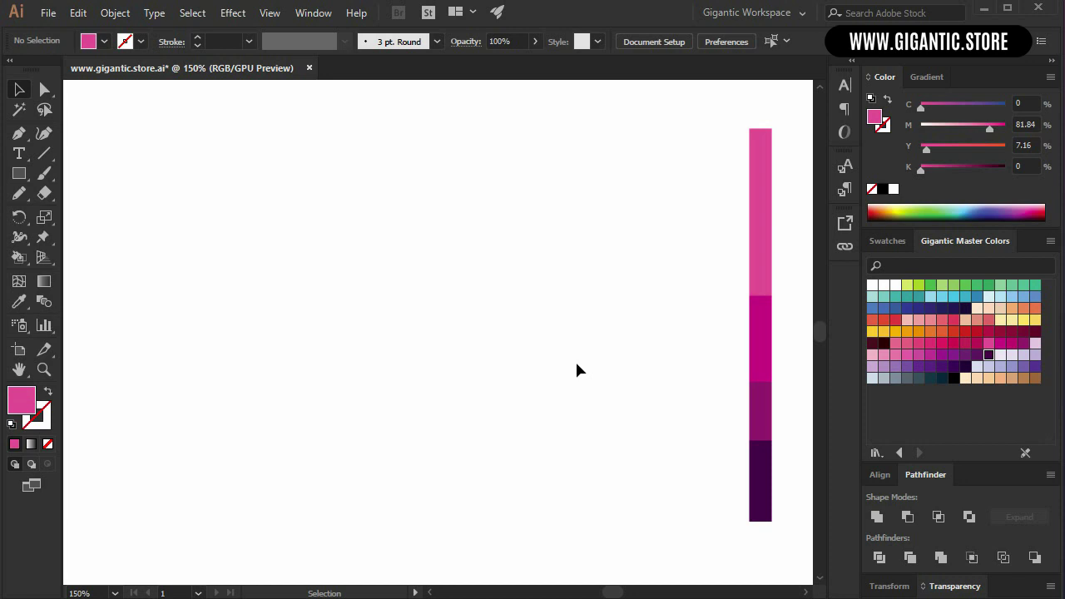
- Draw a wide horizontal rectangle across the lower canvas and fill it with the darkest purple sampled from the colour strip
{"action": "key", "text": "m"}
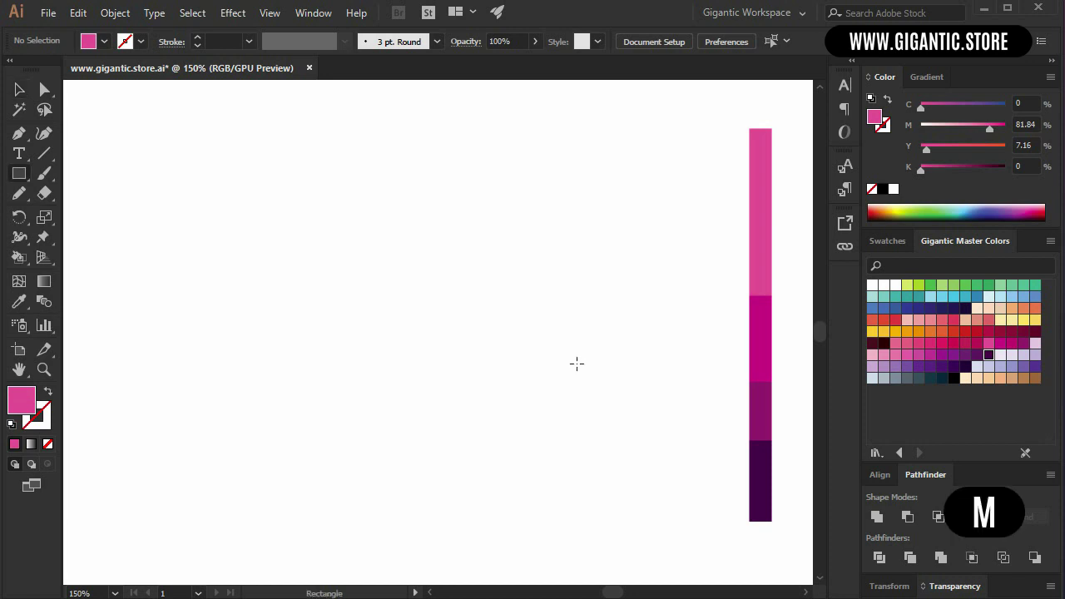
{"action": "left_click_drag", "start_coordinate": [186, 351], "coordinate": [597, 439]}
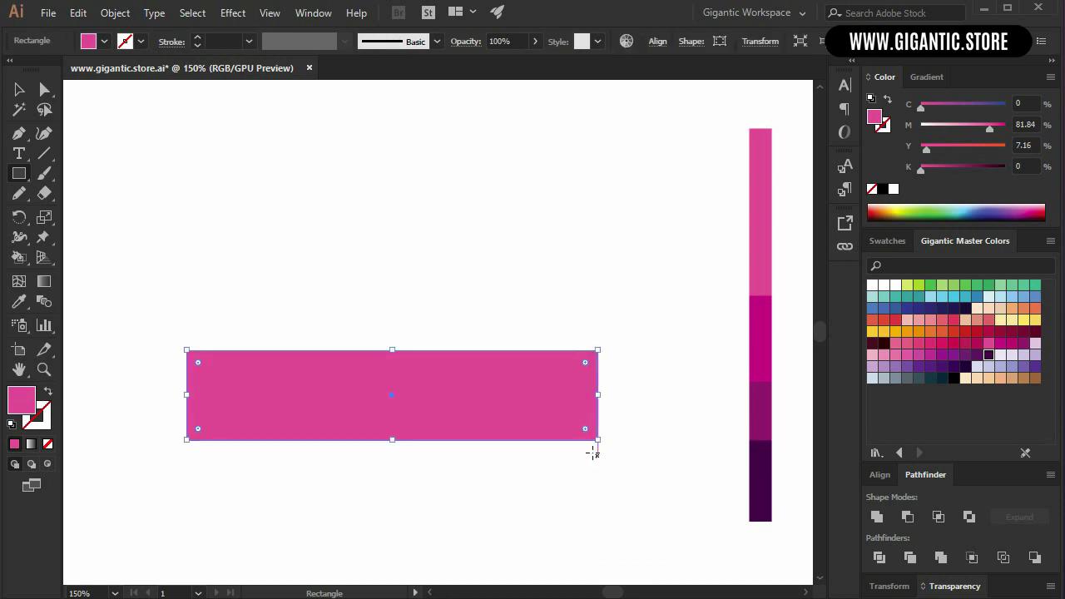
{"action": "left_click", "coordinate": [18, 303]}
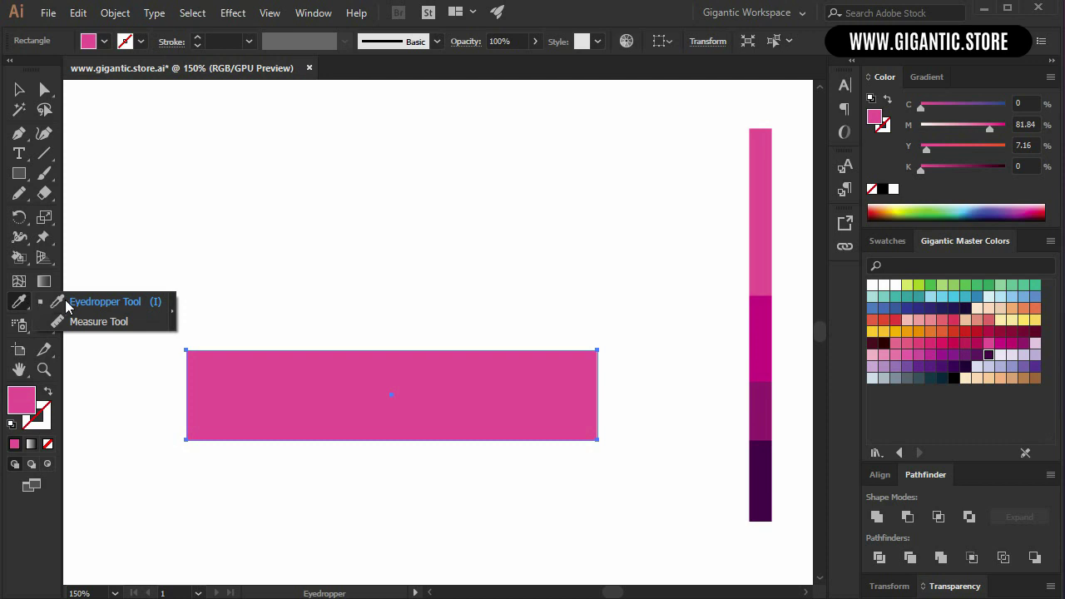
{"action": "left_click", "coordinate": [146, 306]}
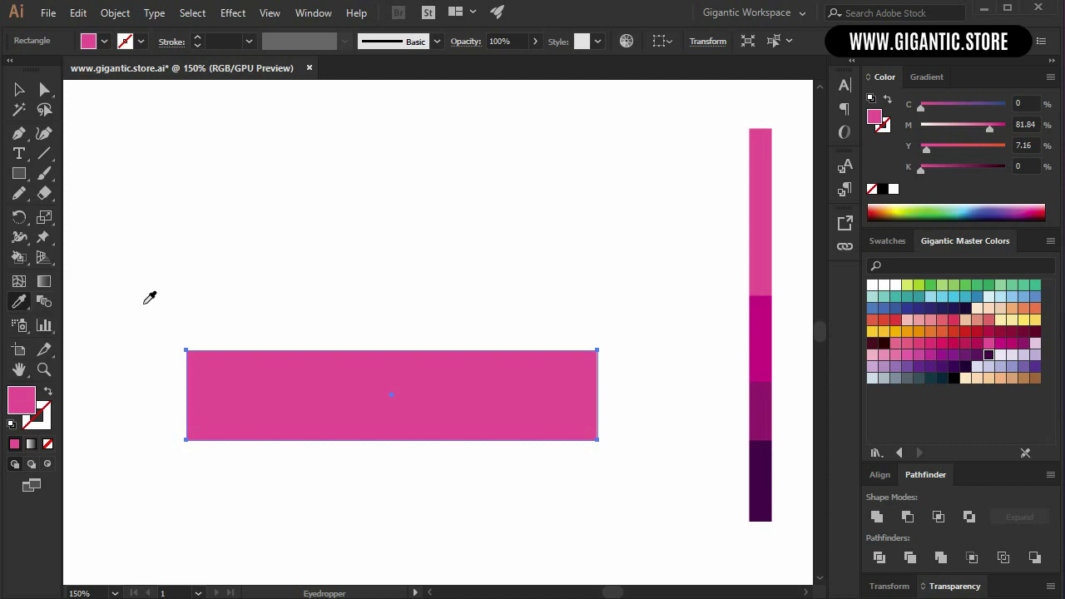
{"action": "key", "text": "i"}
{"action": "left_click", "coordinate": [761, 456]}
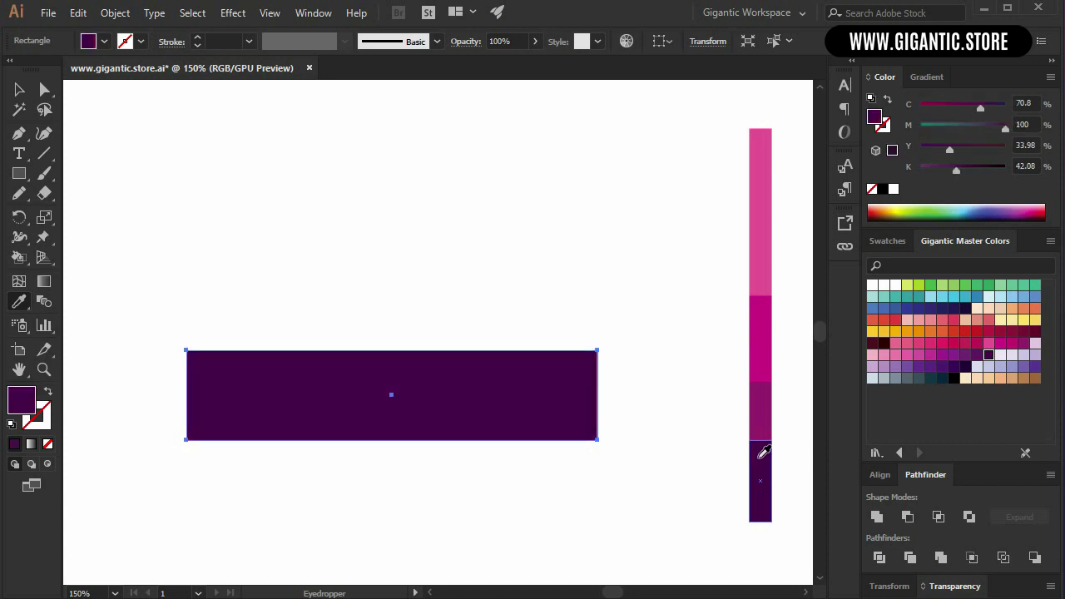
- Shift the dark purple rectangle slightly down and to the right, and reduce its height from the bottom edge
{"action": "left_click", "coordinate": [18, 90]}
{"action": "left_click_drag", "start_coordinate": [476, 422], "coordinate": [502, 448]}
{"action": "left_click_drag", "start_coordinate": [418, 468], "coordinate": [418, 452]}
{"action": "left_click", "coordinate": [418, 333]}
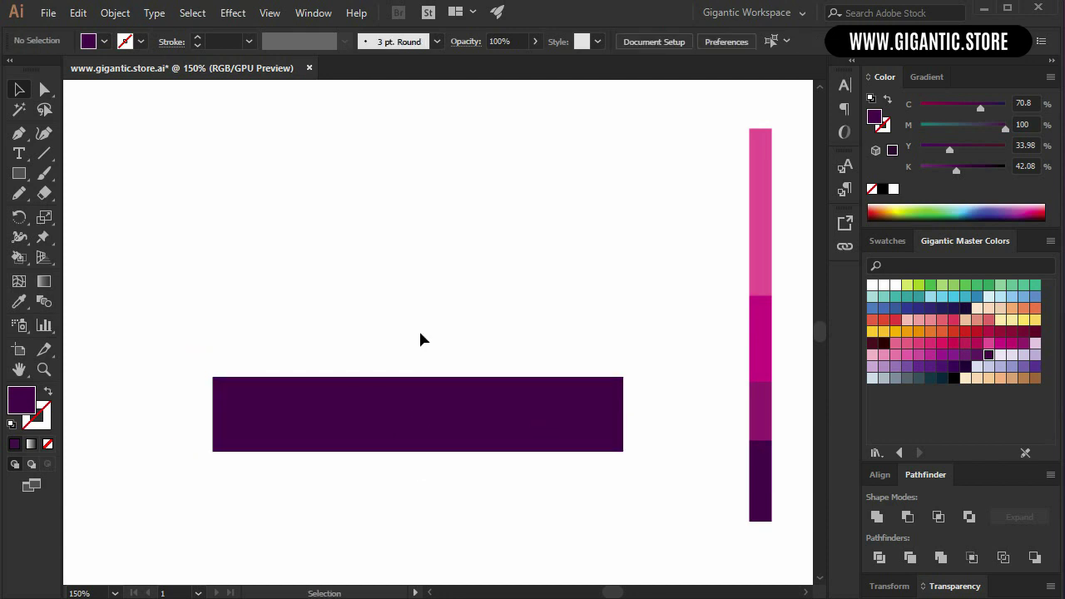
- Draw four overlapping dark purple rectangles of varied heights as buildings, starting flush with the base rectangle's left edge
{"action": "key", "text": "m"}
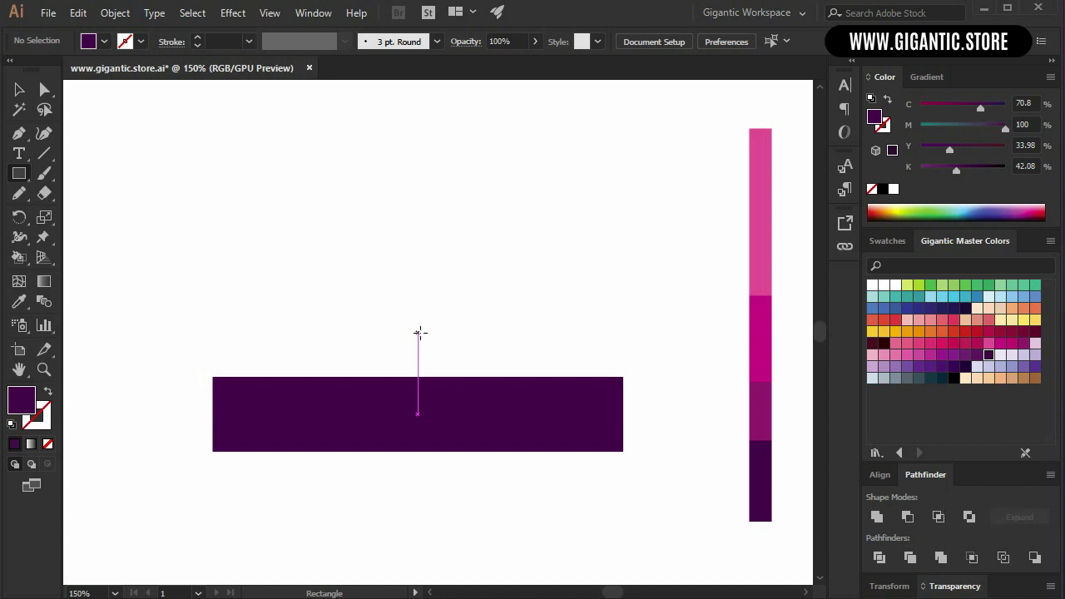
{"action": "left_click_drag", "start_coordinate": [263, 226], "coordinate": [213, 396]}
{"action": "key", "text": "ctrl+="}
{"action": "key", "text": "space"}
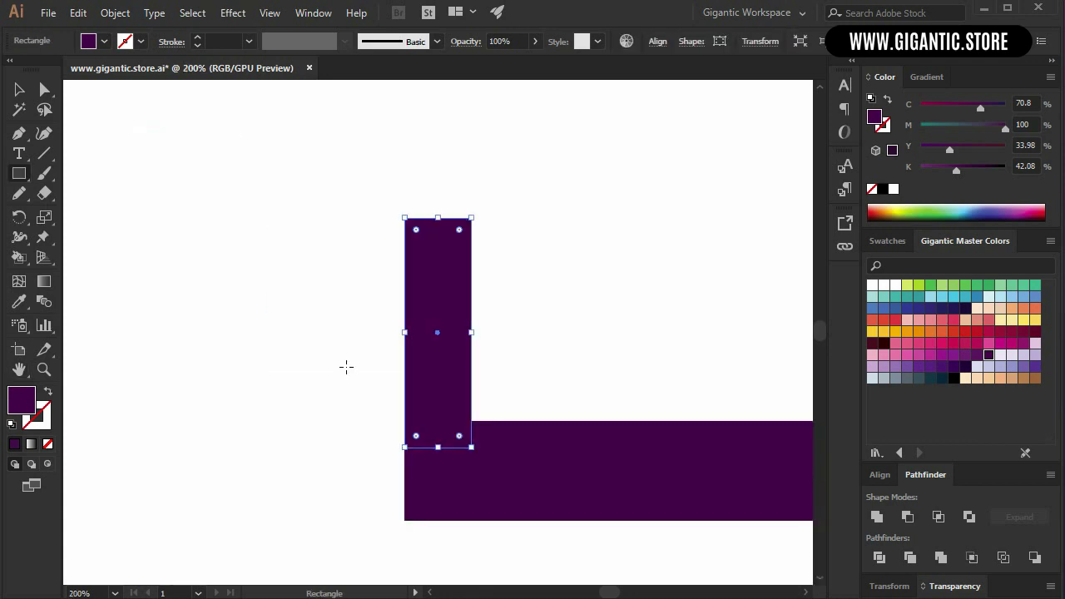
{"action": "left_click_drag", "start_coordinate": [450, 350], "coordinate": [510, 452]}
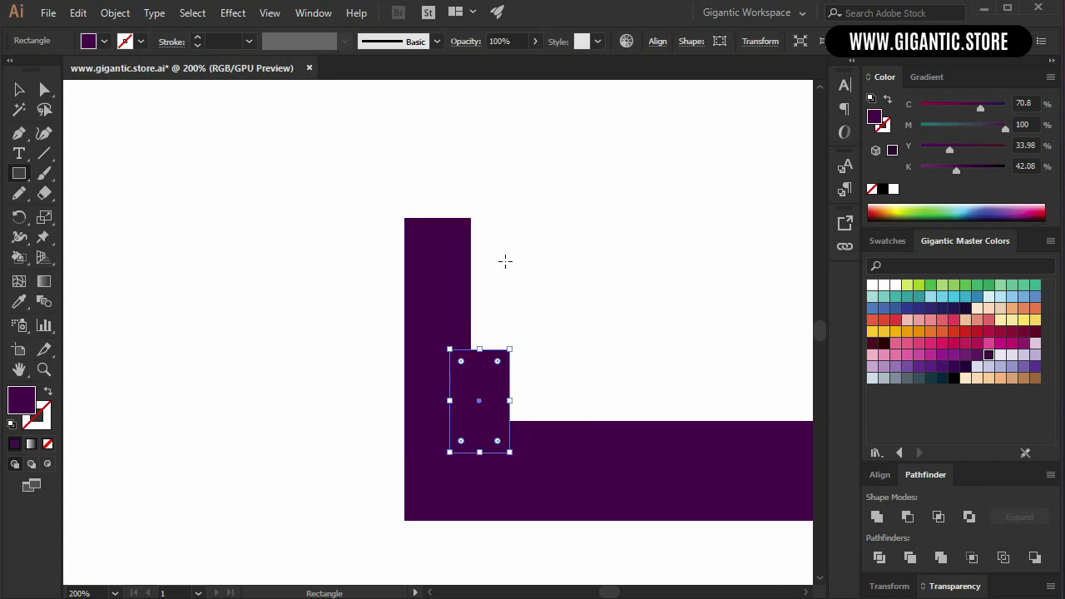
{"action": "left_click_drag", "start_coordinate": [510, 275], "coordinate": [613, 475]}
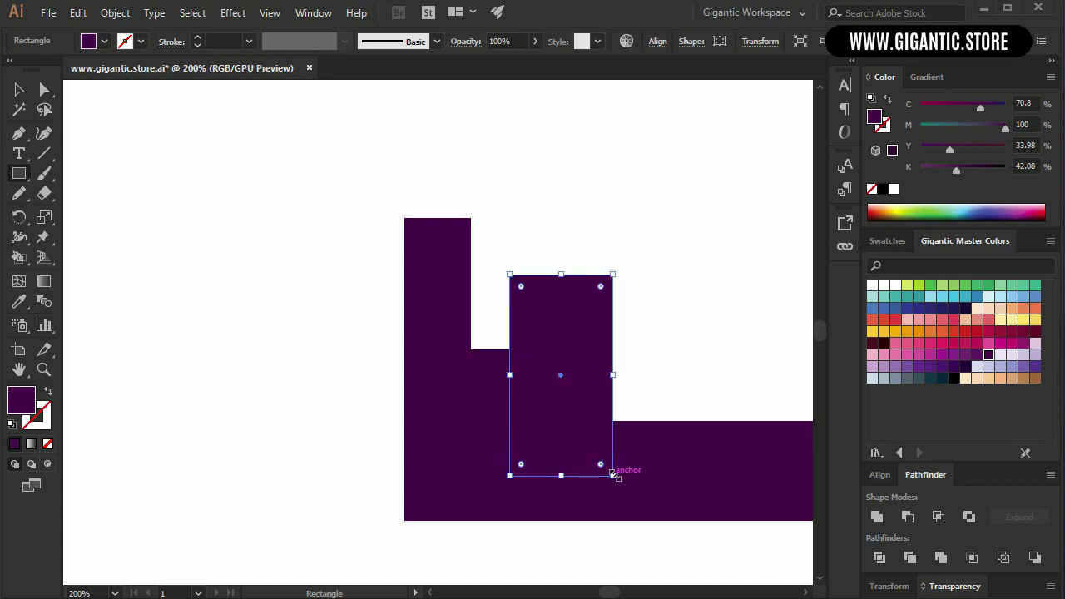
{"action": "left_click_drag", "start_coordinate": [678, 328], "coordinate": [600, 460]}
- Draw four more dark purple building rectangles of varied heights across the right half of the base
{"action": "key", "text": "space"}
{"action": "left_click_drag", "start_coordinate": [699, 327], "coordinate": [472, 294]}
{"action": "left_click_drag", "start_coordinate": [423, 265], "coordinate": [488, 439]}
{"action": "left_click_drag", "start_coordinate": [487, 170], "coordinate": [600, 454]}
{"action": "left_click_drag", "start_coordinate": [571, 341], "coordinate": [641, 450]}
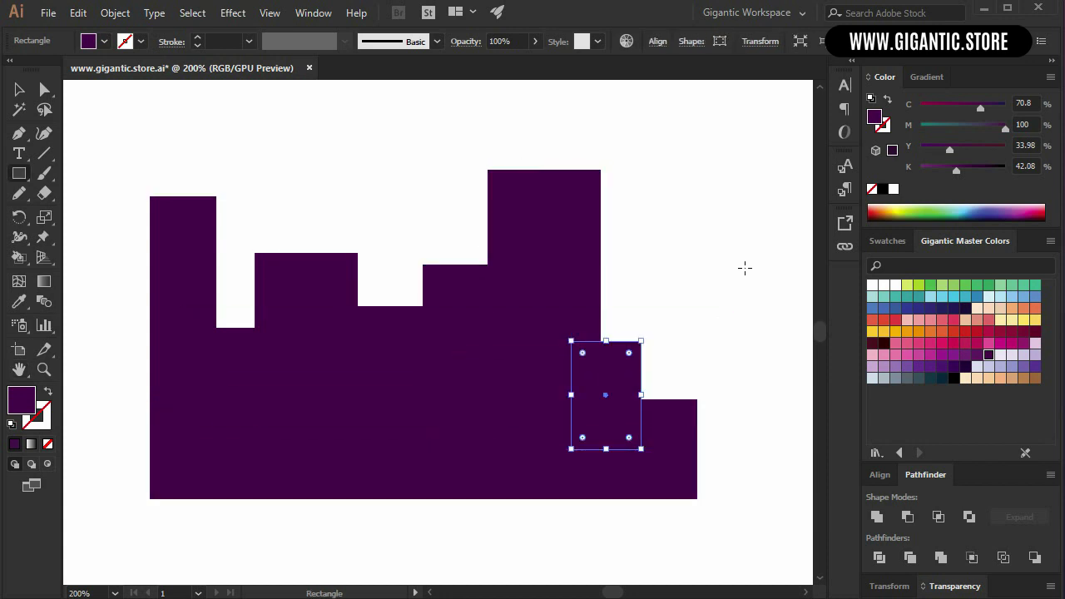
{"action": "left_click_drag", "start_coordinate": [708, 238], "coordinate": [635, 414]}
- Narrow the rightmost building to about 37 px wide so its outer edge aligns with the base's right edge
{"action": "left_click", "coordinate": [28, 88]}
{"action": "left_click_drag", "start_coordinate": [709, 325], "coordinate": [698, 325]}
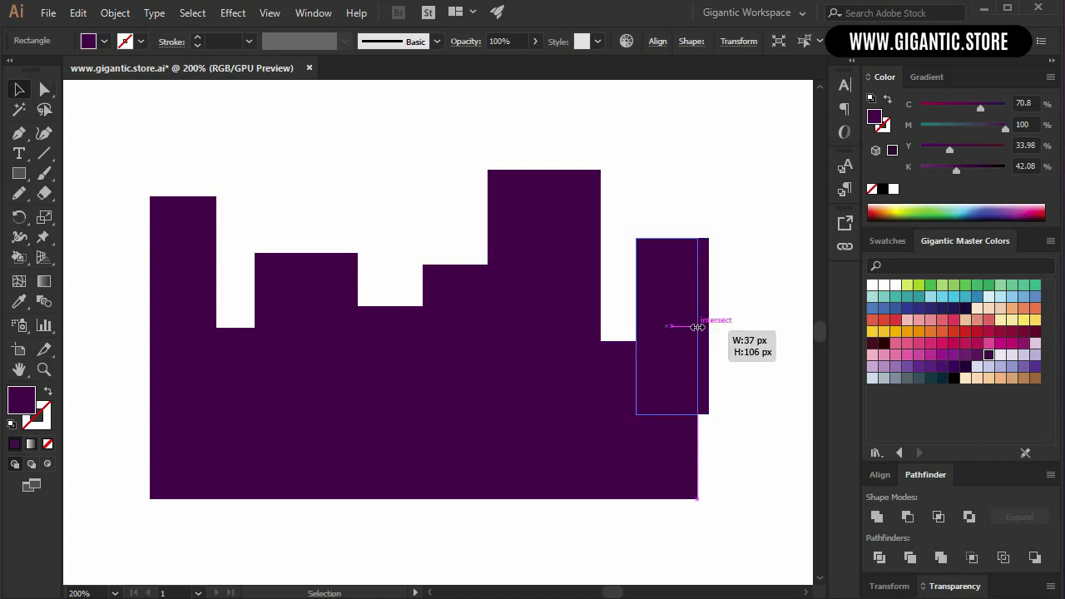
{"action": "left_click", "coordinate": [739, 368]}
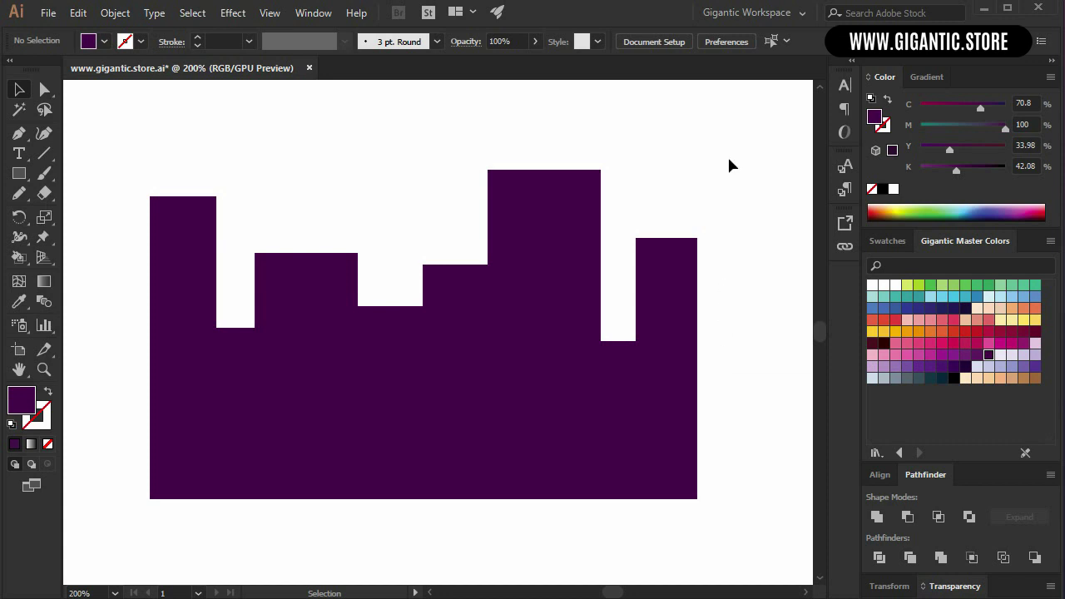
- Unite all the rectangles into one skyline shape and scale it down proportionally from its centre
{"action": "left_click_drag", "start_coordinate": [721, 169], "coordinate": [106, 494]}
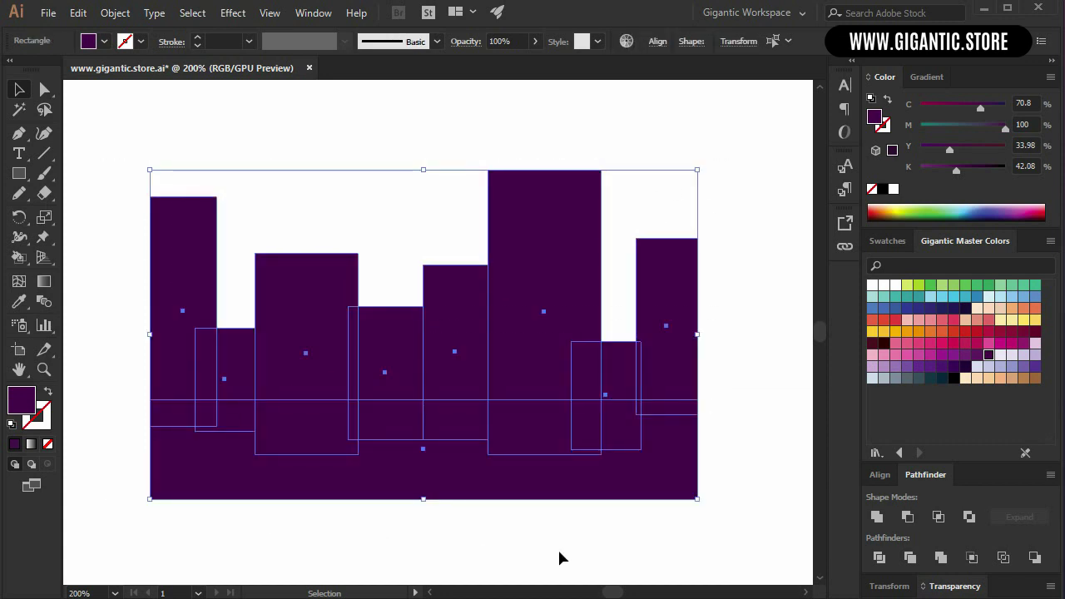
{"action": "left_click", "coordinate": [876, 517]}
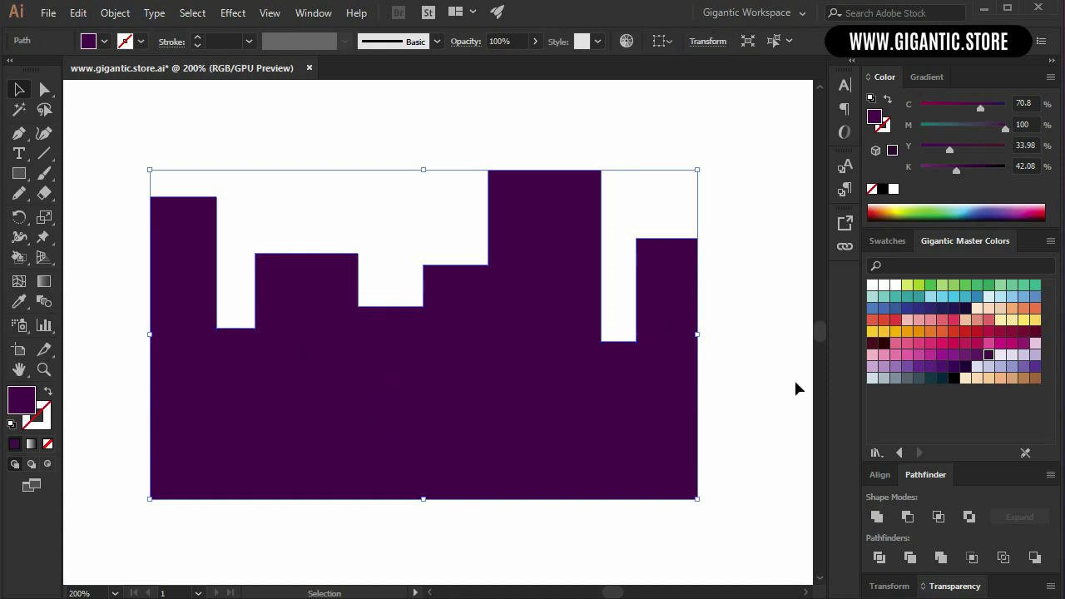
{"action": "key", "text": "shift+alt"}
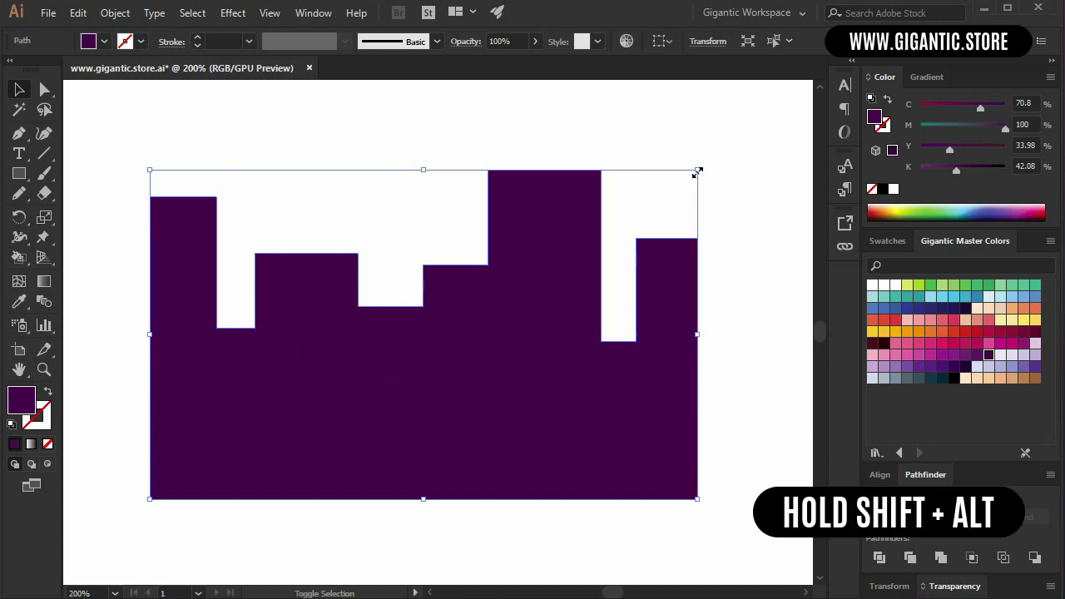
{"action": "left_click_drag", "start_coordinate": [698, 170], "coordinate": [605, 224]}
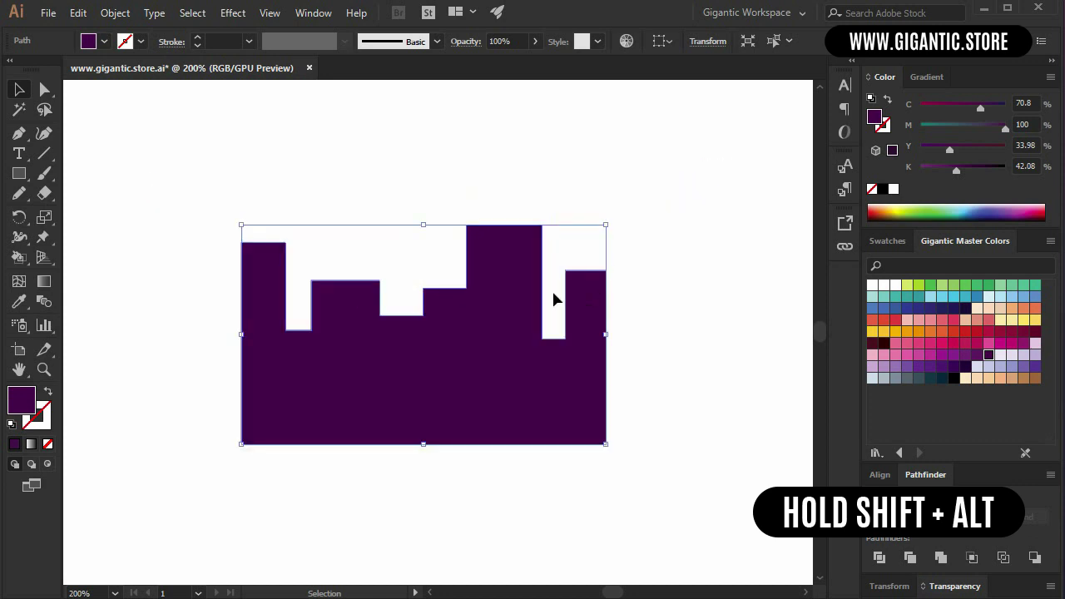
- Move the skyline shape into the lower part of the canvas, beside the colour strip, and deselect it
{"action": "left_click_drag", "start_coordinate": [491, 337], "coordinate": [519, 419]}
{"action": "left_click", "coordinate": [552, 369]}
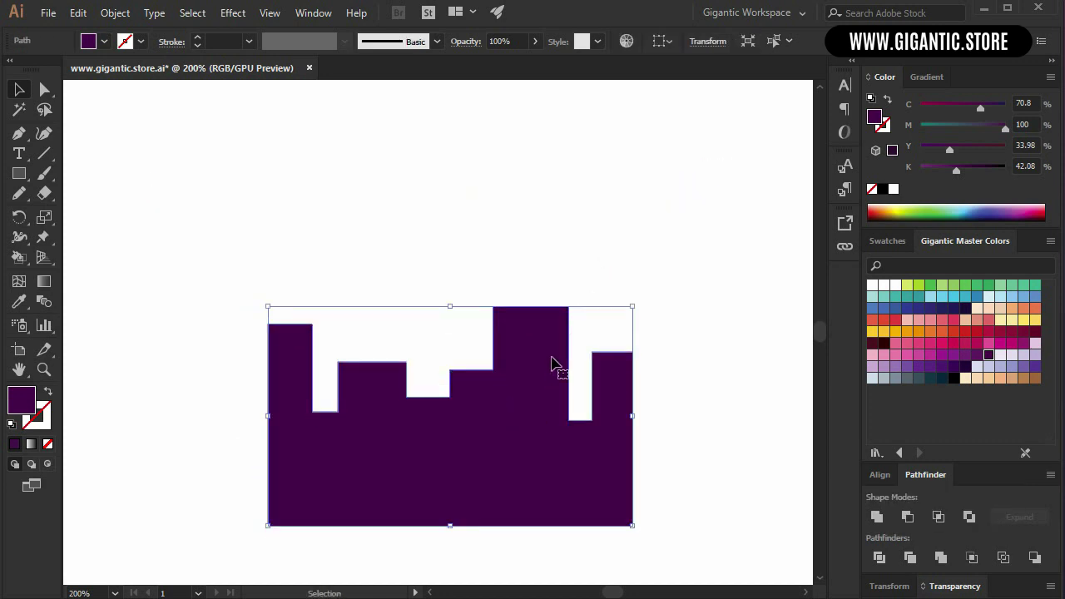
{"action": "scroll", "coordinate": [632, 317], "scroll_direction": "right", "scroll_amount": 3}
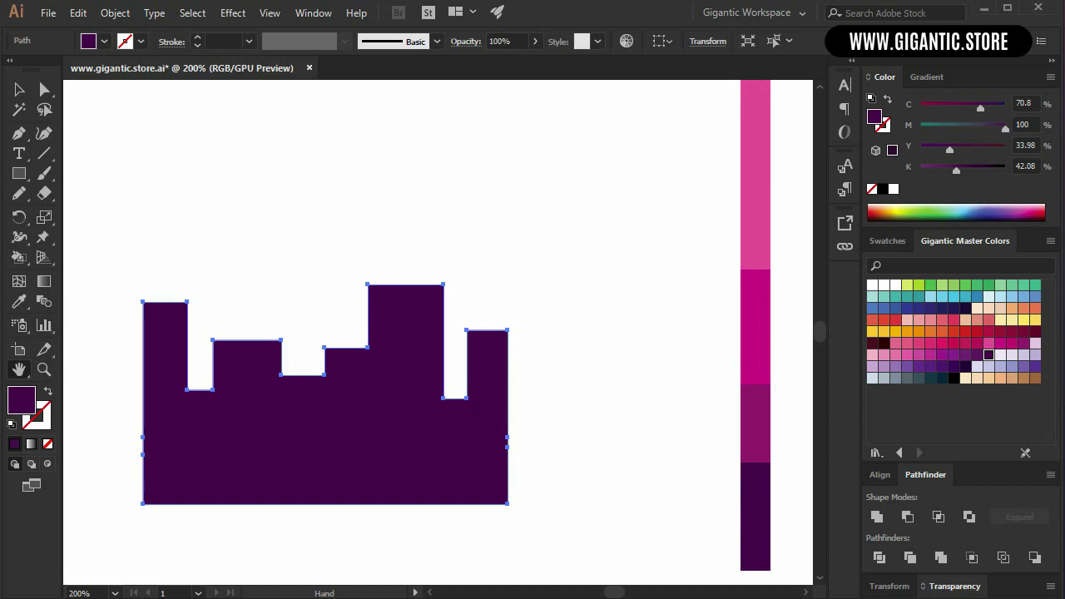
{"action": "left_click_drag", "start_coordinate": [317, 429], "coordinate": [358, 408]}
{"action": "left_click", "coordinate": [590, 416]}
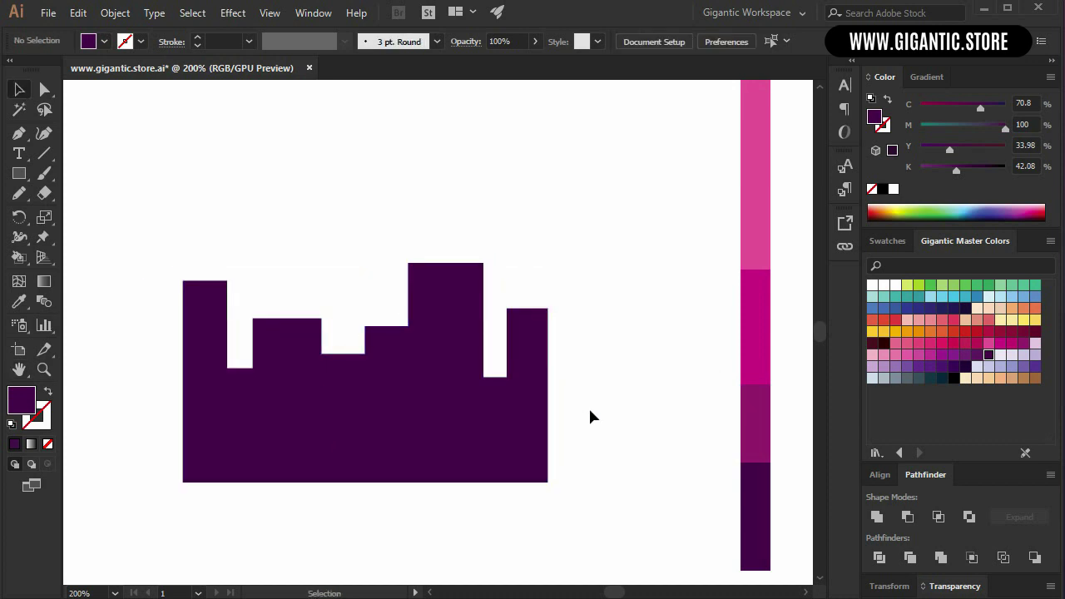
- Sample the light pink from the colour strip and draw a near-square rectangle over the skyline, matching its width and bottom edge
{"action": "key", "text": "i"}
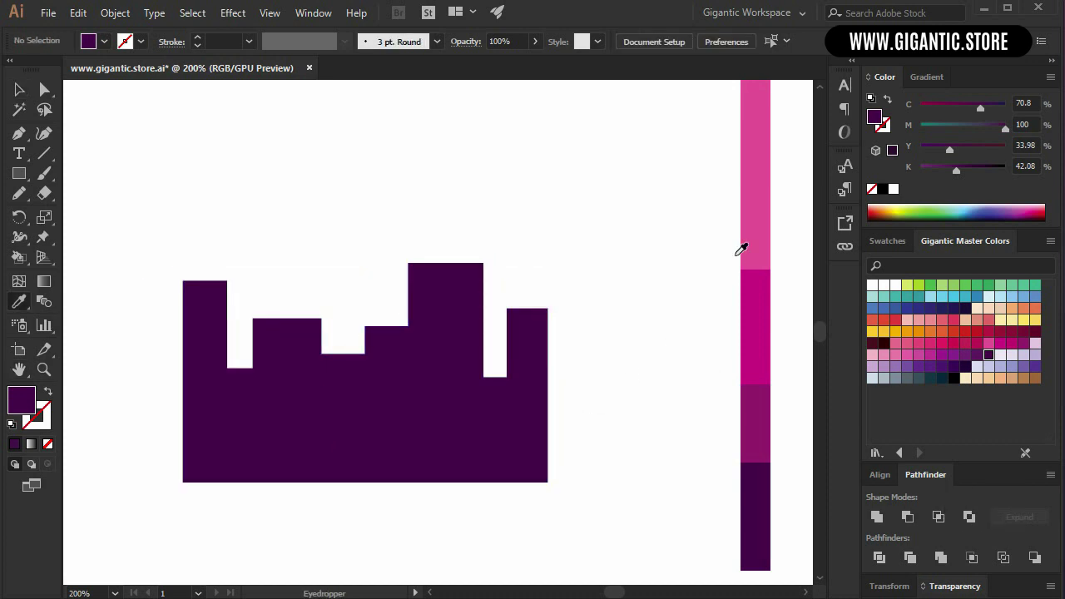
{"action": "left_click", "coordinate": [759, 217]}
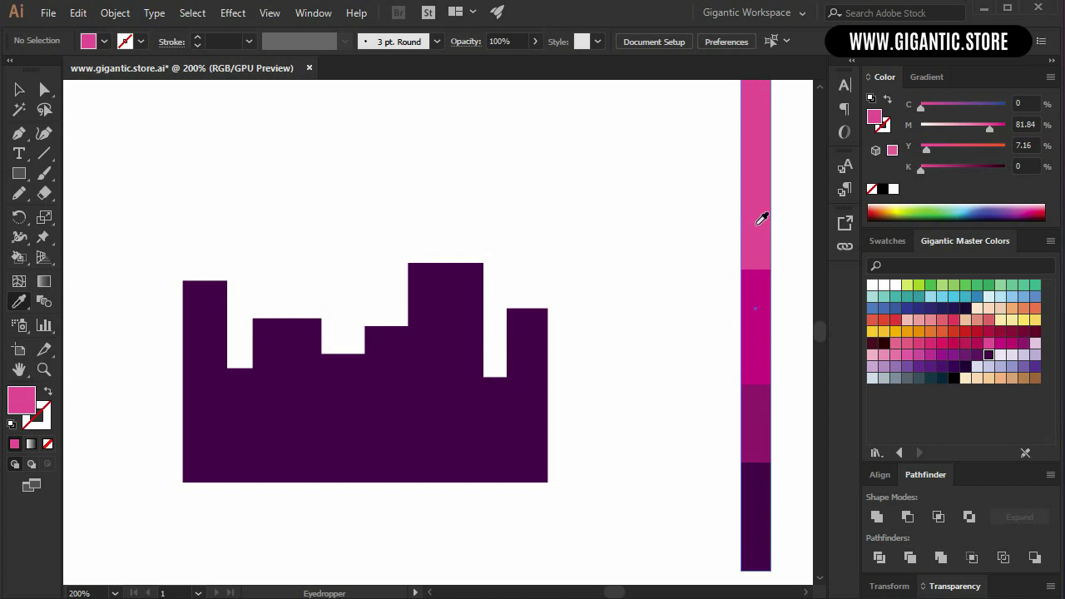
{"action": "key", "text": "m"}
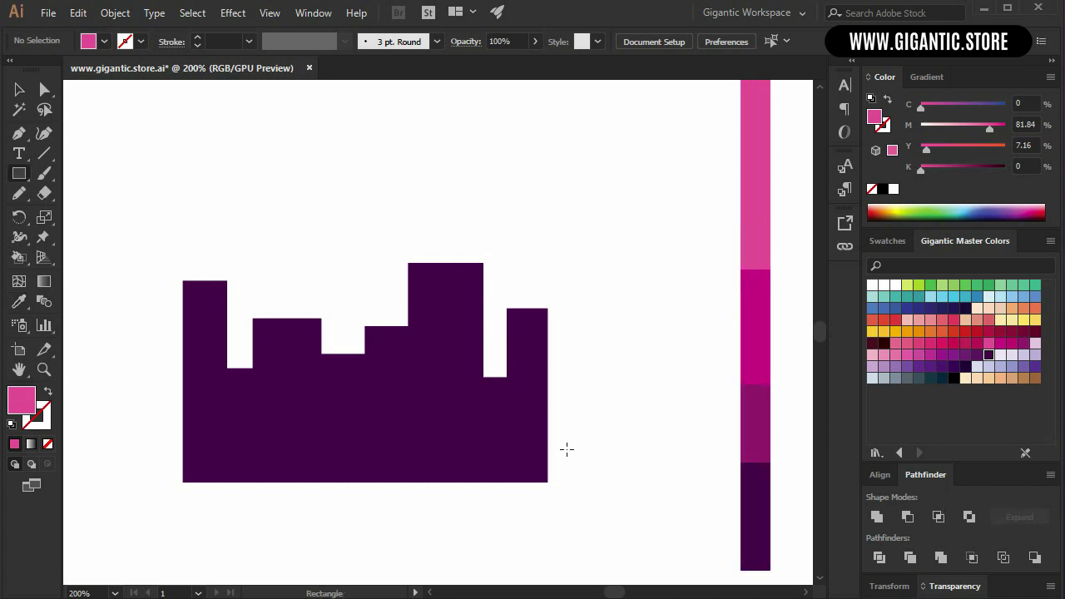
{"action": "left_click_drag", "start_coordinate": [547, 481], "coordinate": [183, 133]}
- Send the pink rectangle to the back, behind the skyline, and deselect it
{"action": "key", "text": "v"}
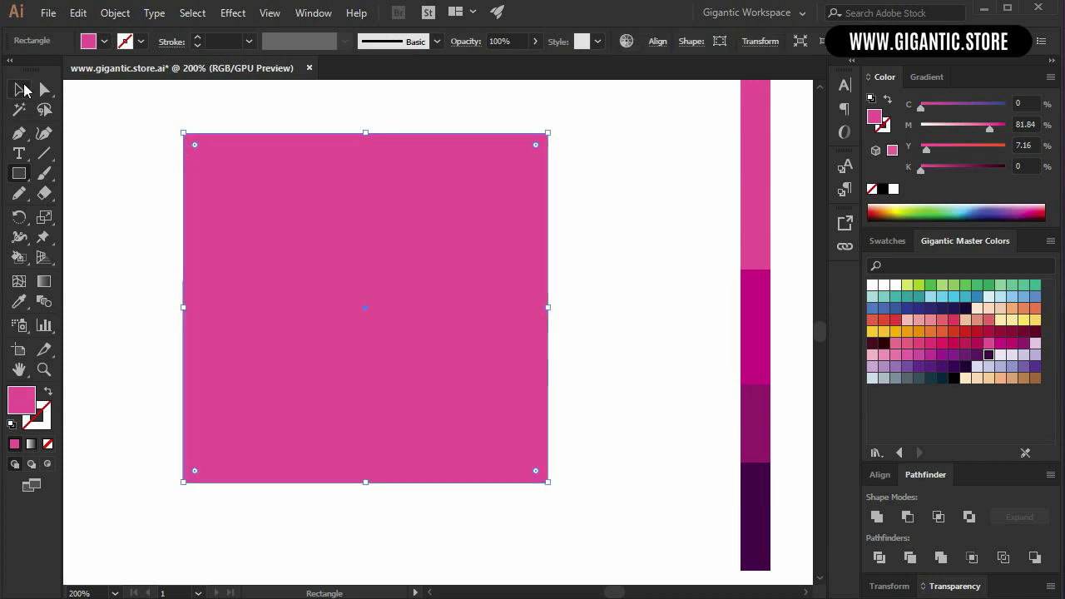
{"action": "right_click", "coordinate": [278, 209]}
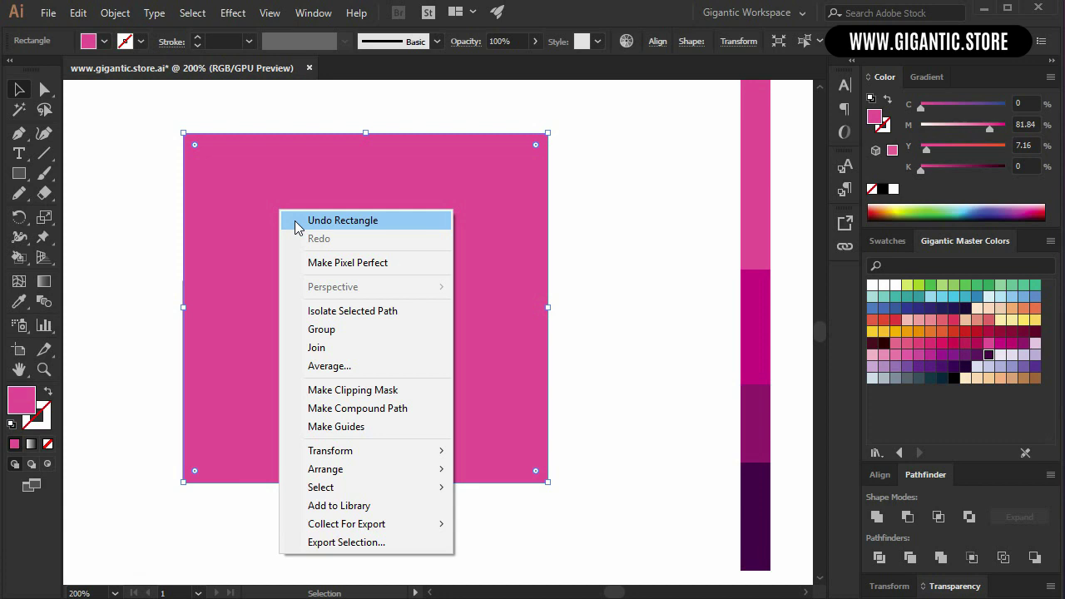
{"action": "mouse_move", "coordinate": [344, 471]}
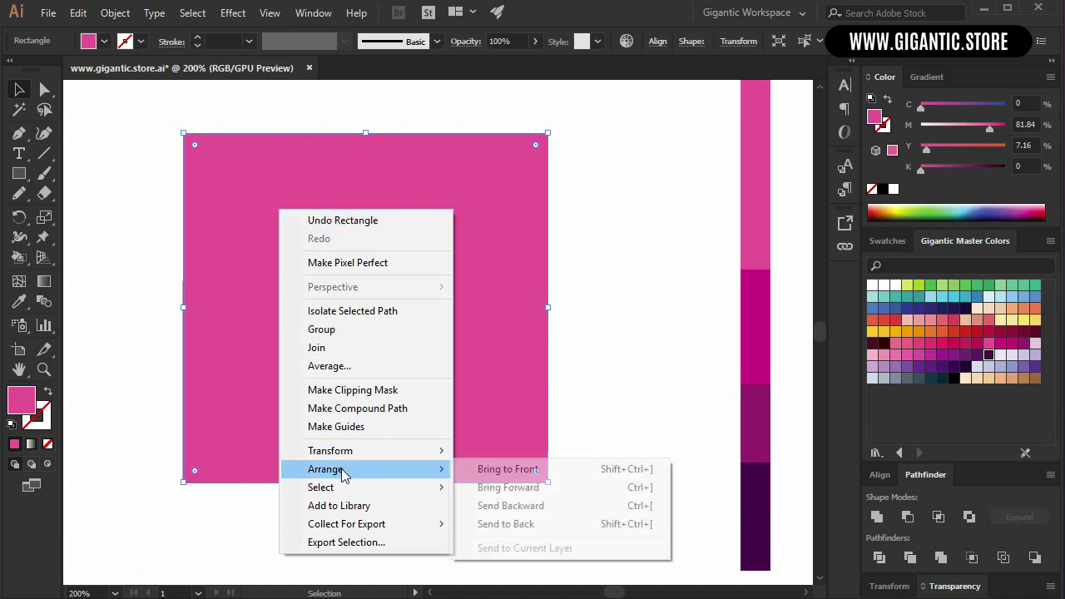
{"action": "left_click", "coordinate": [505, 524]}
{"action": "left_click", "coordinate": [605, 345]}
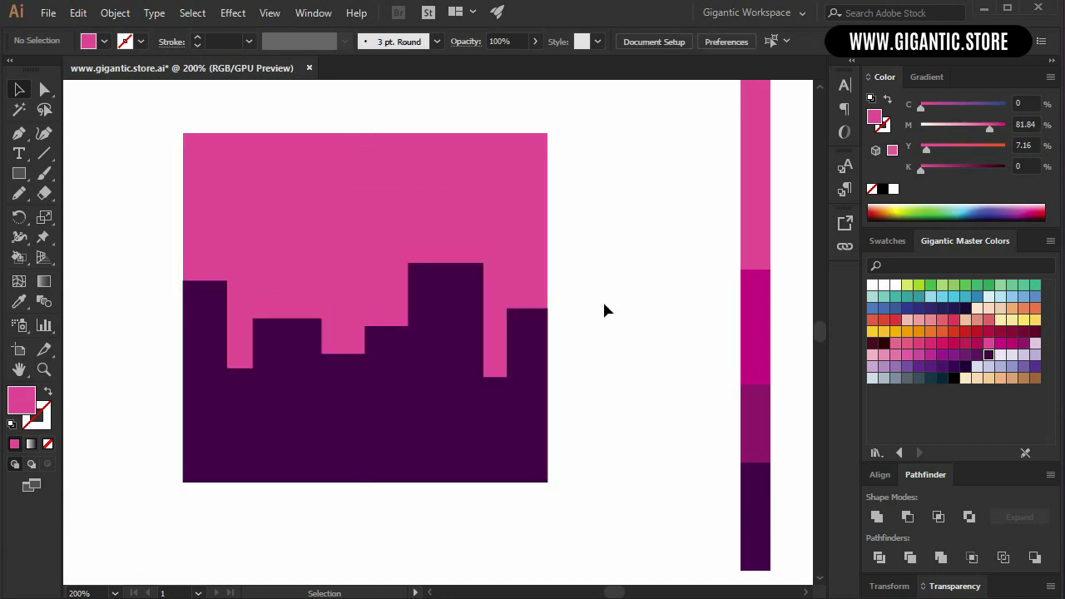
- Move the pink background and the skyline together slightly right and down, and deselect them
{"action": "left_click_drag", "start_coordinate": [318, 369], "coordinate": [318, 369]}
{"action": "left_click_drag", "start_coordinate": [321, 428], "coordinate": [372, 437]}
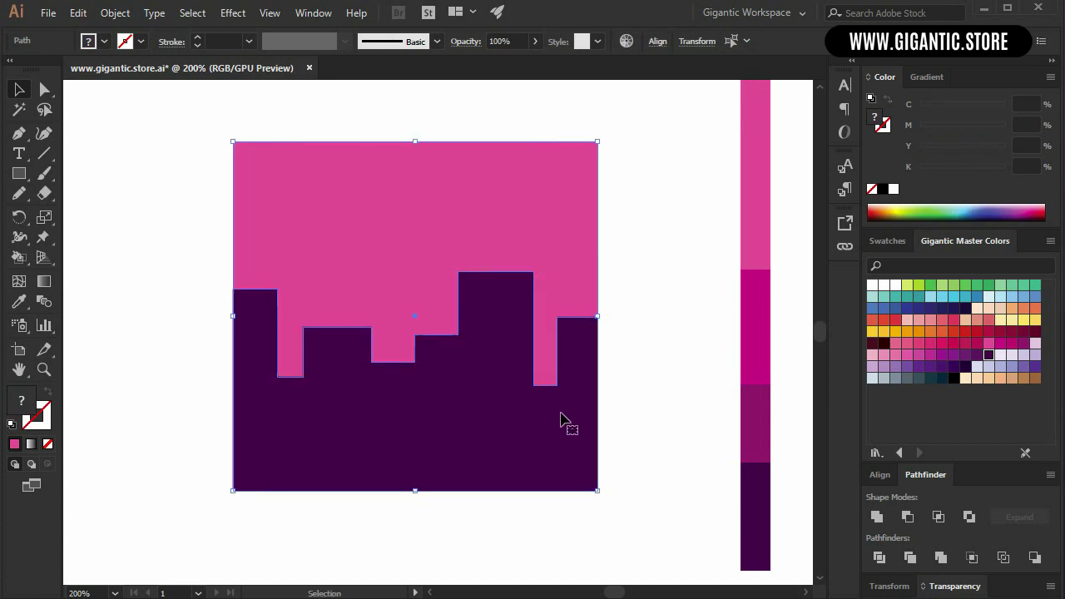
{"action": "left_click", "coordinate": [653, 309]}
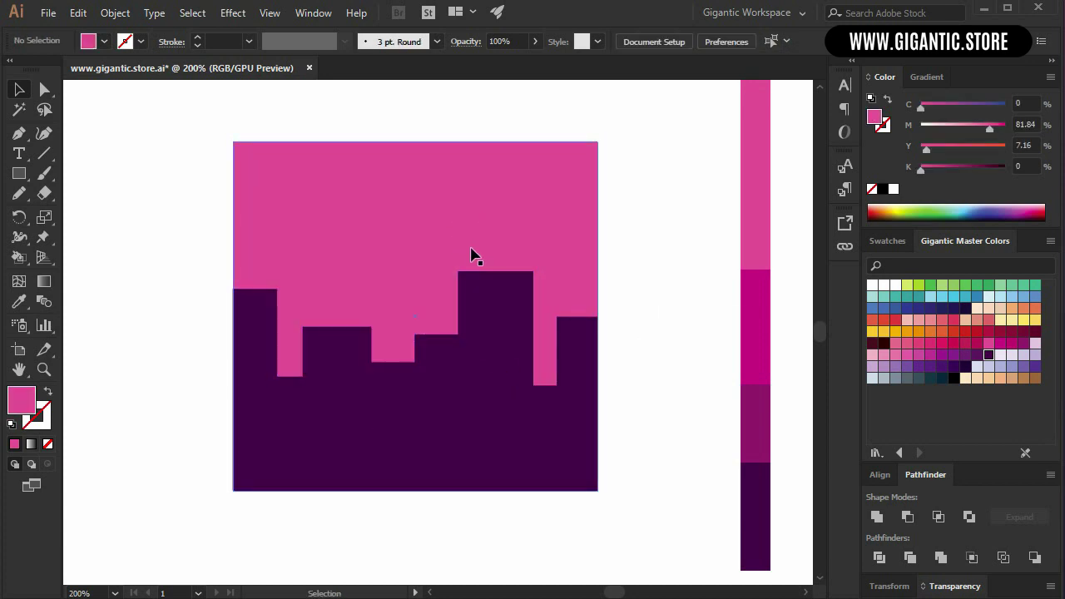
- Sample the medium purple from the colour strip and draw a tall building rectangle over the gap near the skyline's left side
{"action": "key", "text": "i"}
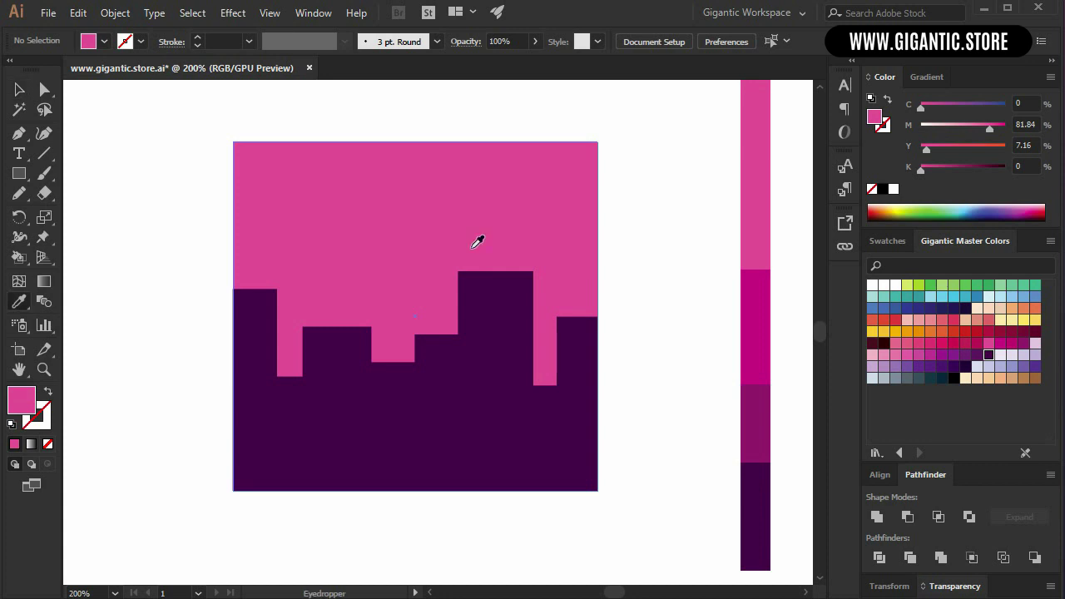
{"action": "left_click", "coordinate": [761, 424]}
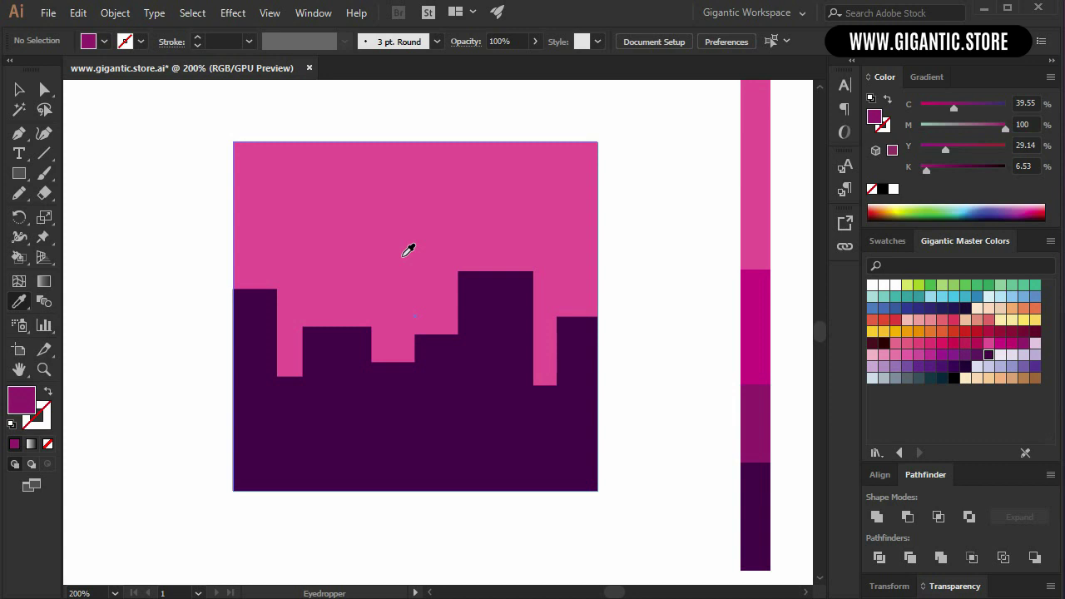
{"action": "key", "text": "m"}
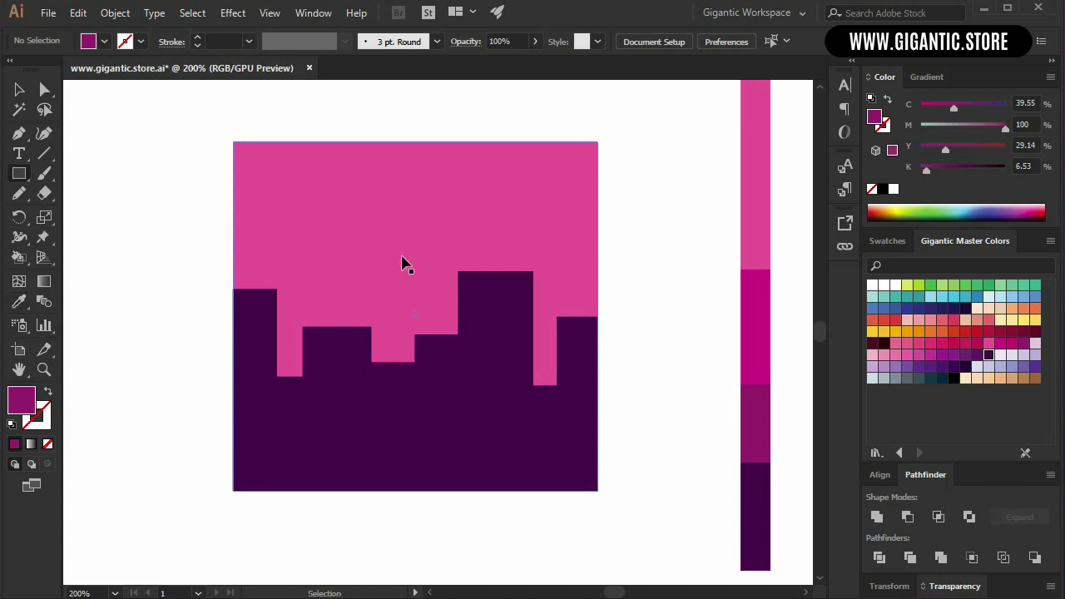
{"action": "key", "text": "ctrl+plus"}
{"action": "left_click_drag", "start_coordinate": [167, 194], "coordinate": [237, 429]}
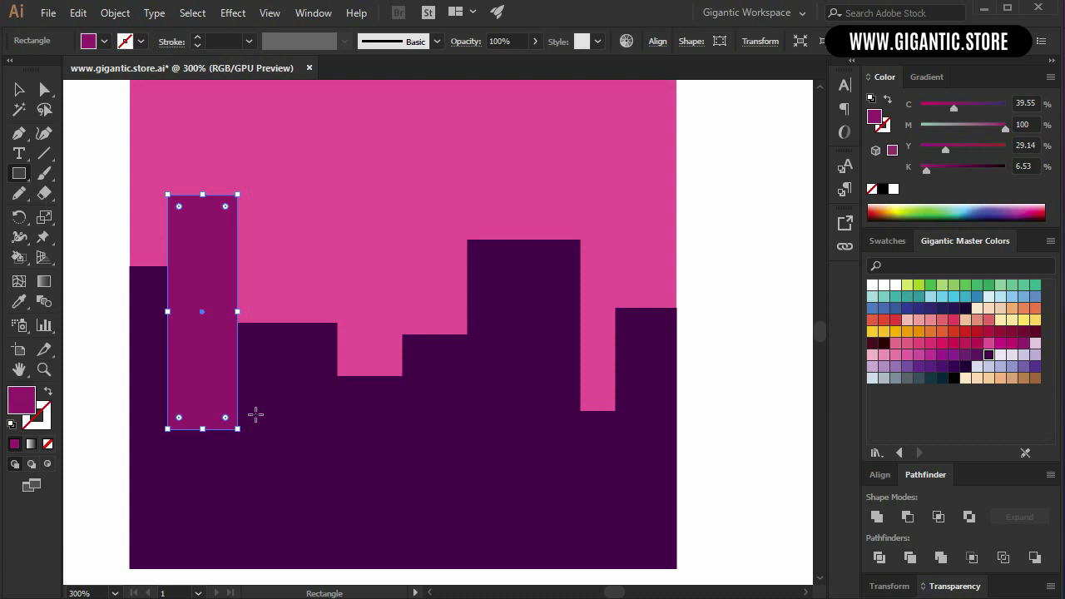
- Send the medium purple building and the pink background to the back, behind the dark skyline, and deselect them
{"action": "key", "text": "v"}
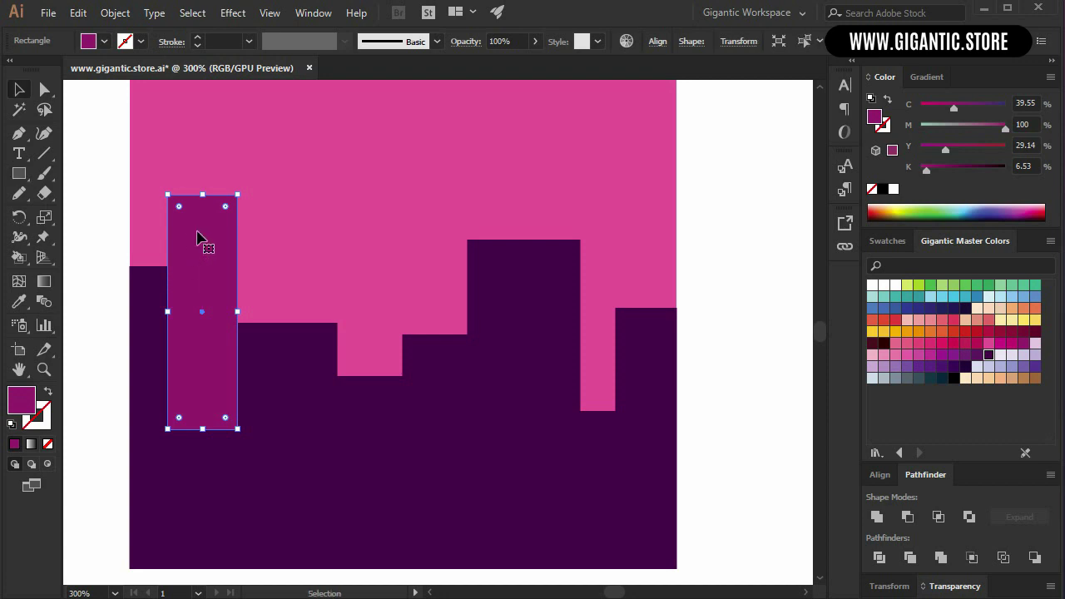
{"action": "left_click", "coordinate": [357, 220], "text": "shift"}
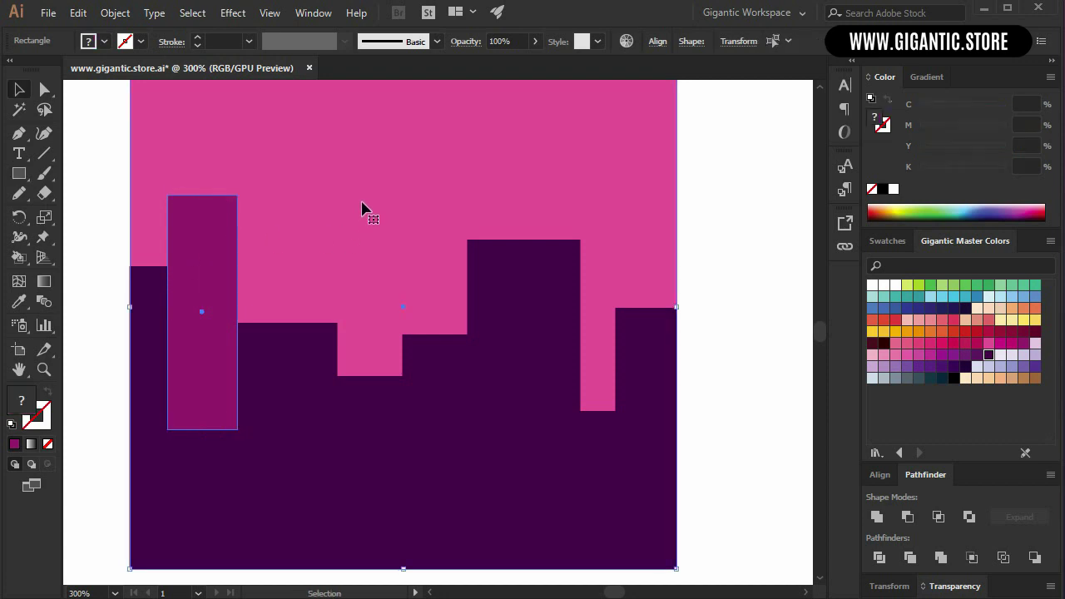
{"action": "right_click", "coordinate": [304, 204]}
{"action": "mouse_move", "coordinate": [365, 452]}
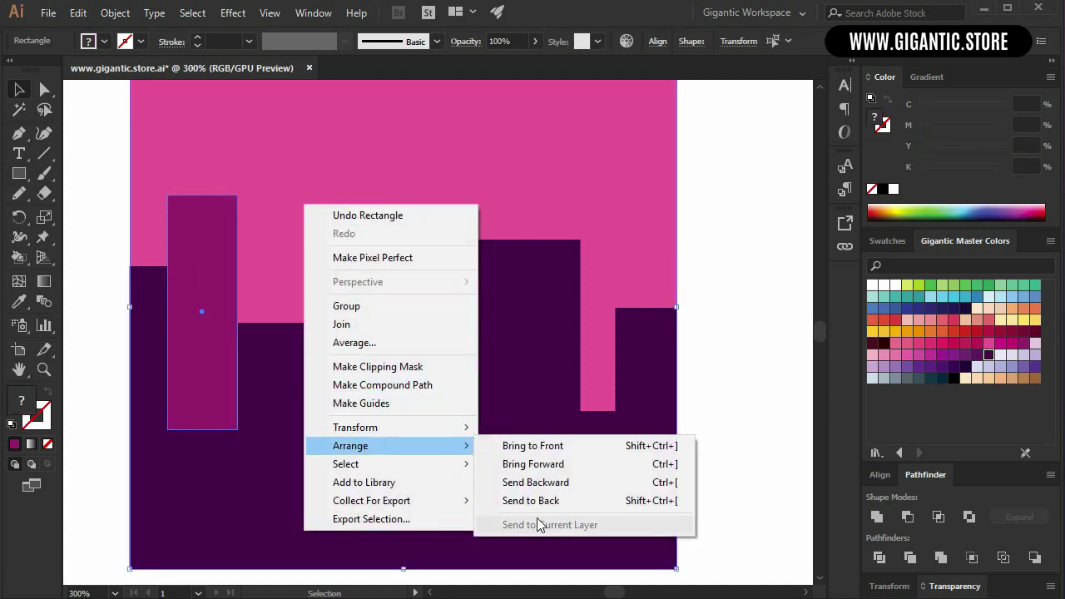
{"action": "left_click", "coordinate": [609, 501]}
{"action": "left_click", "coordinate": [731, 388]}
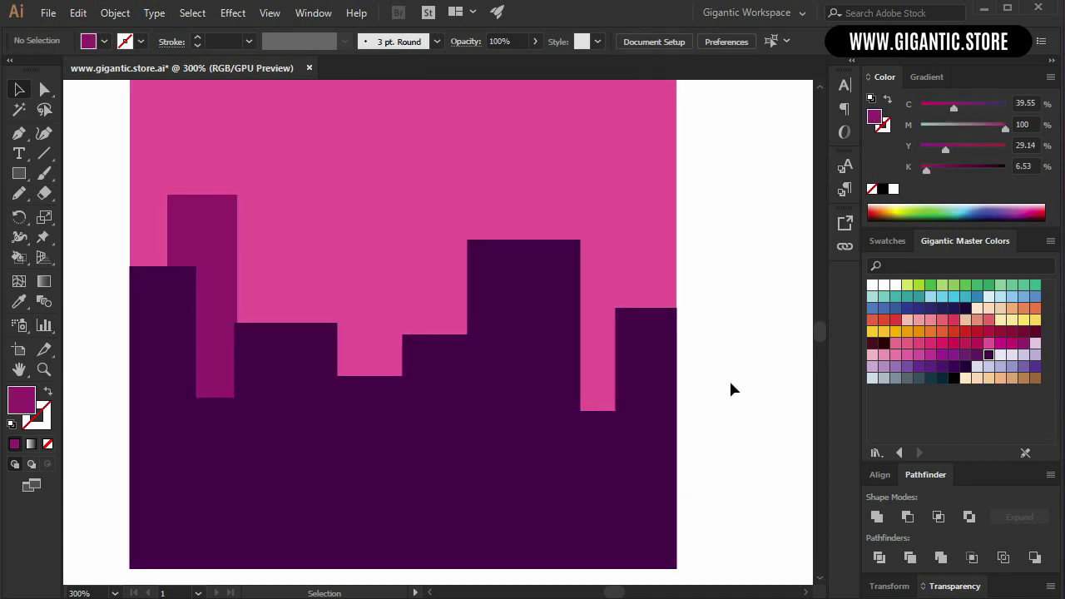
- Duplicate the medium purple building and place two narrower, lower copies beside it, behind the dark skyline's left part
{"action": "left_click", "coordinate": [240, 228]}
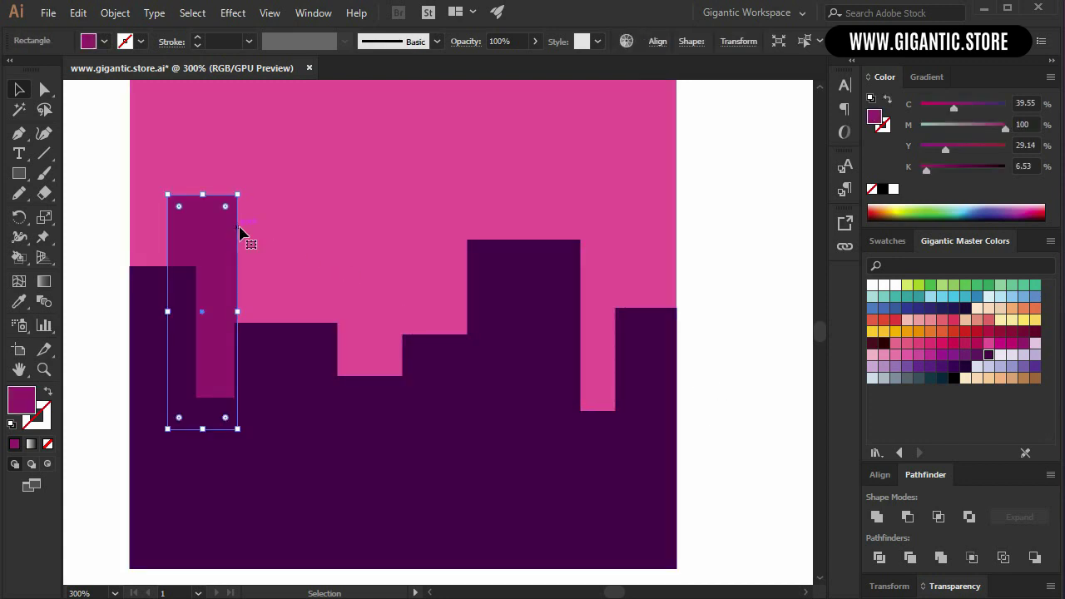
{"action": "key", "text": "ctrl+c"}
{"action": "key", "text": "ctrl+f"}
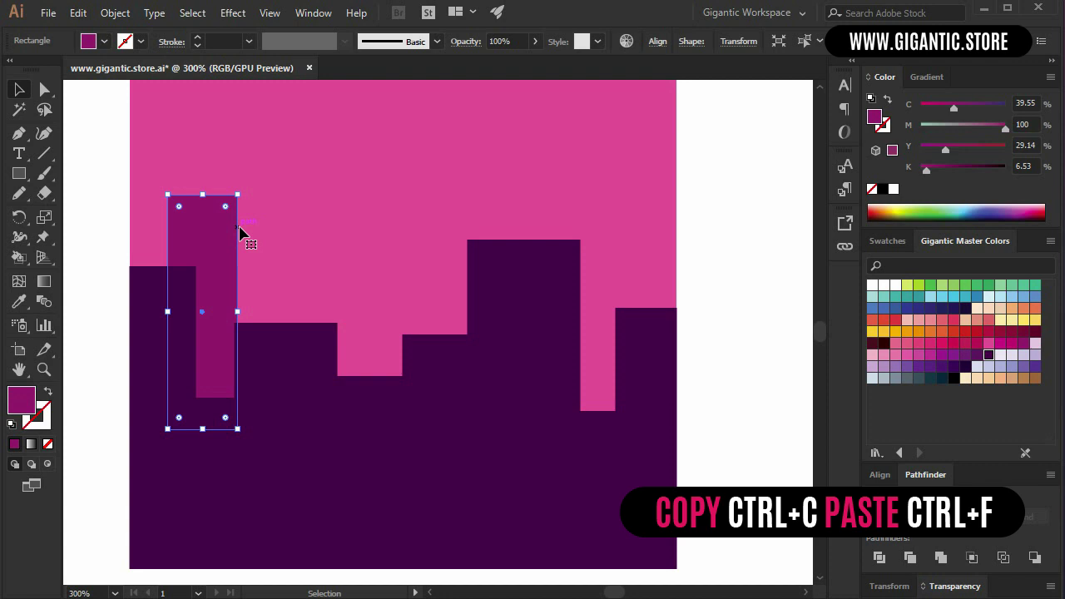
{"action": "key", "text": "a"}
{"action": "key", "text": "v"}
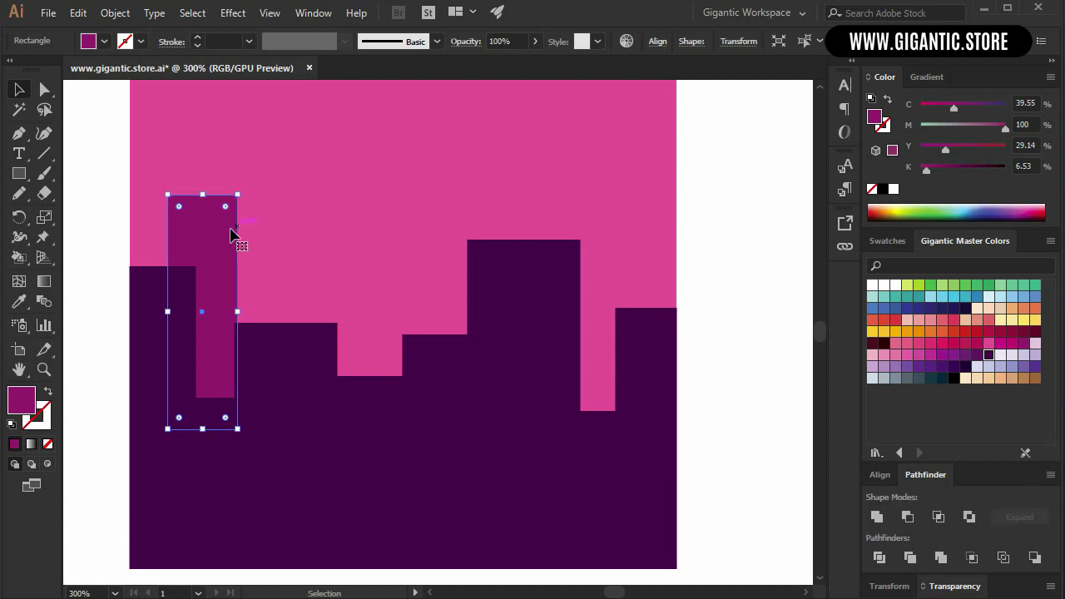
{"action": "left_click_drag", "start_coordinate": [204, 248], "coordinate": [265, 328]}
{"action": "left_click_drag", "start_coordinate": [298, 395], "coordinate": [277, 391]}
{"action": "left_click_drag", "start_coordinate": [257, 304], "coordinate": [260, 317]}
{"action": "key", "text": "a"}
{"action": "left_click_drag", "start_coordinate": [261, 317], "coordinate": [305, 269]}
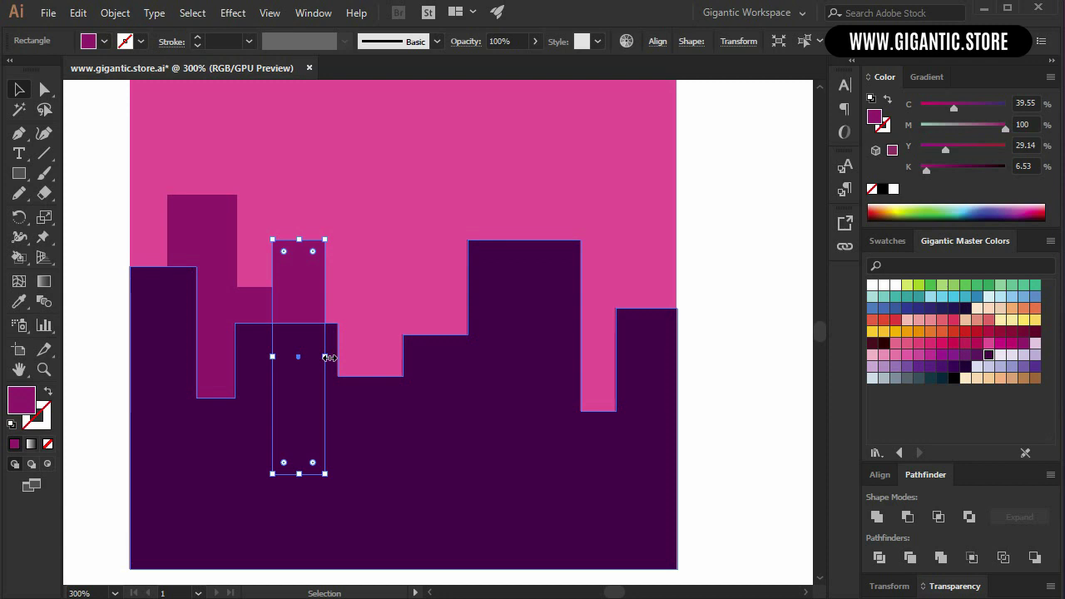
- Add a taller, wide medium purple copy over the skyline's central gap and a lower copy of it beside the tallest dark building
{"action": "left_click_drag", "start_coordinate": [299, 309], "coordinate": [343, 208]}
{"action": "left_click_drag", "start_coordinate": [367, 275], "coordinate": [425, 288]}
{"action": "left_click_drag", "start_coordinate": [389, 240], "coordinate": [485, 375]}
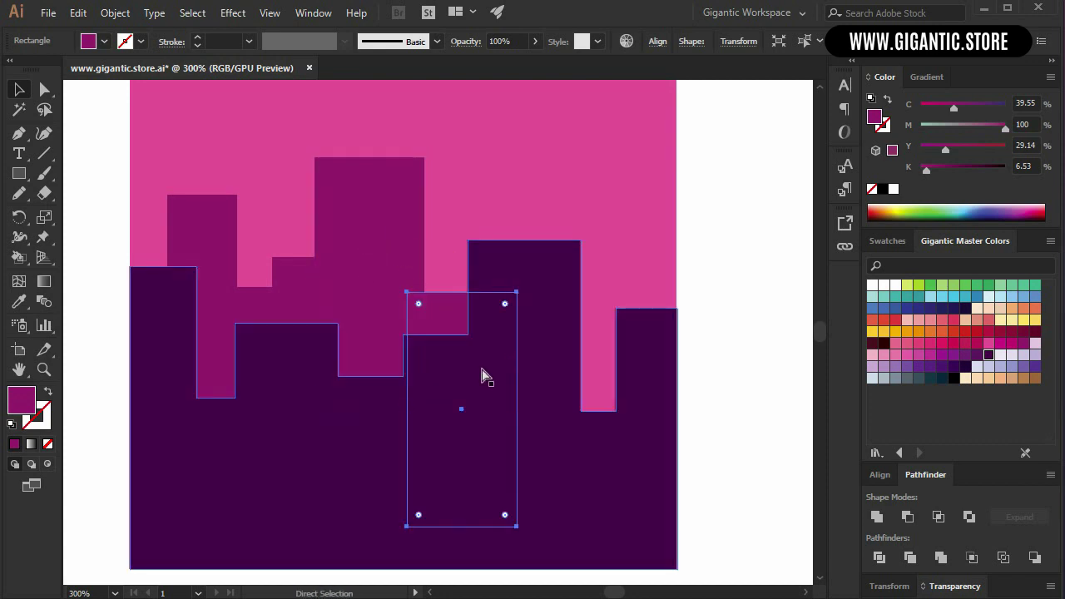
- Place three narrow medium purple copies at varied heights across the skyline's right side, and lower the wide central building
{"action": "left_click_drag", "start_coordinate": [449, 325], "coordinate": [534, 147]}
{"action": "left_click_drag", "start_coordinate": [599, 233], "coordinate": [548, 231]}
{"action": "left_click_drag", "start_coordinate": [517, 163], "coordinate": [524, 195]}
{"action": "left_click_drag", "start_coordinate": [378, 216], "coordinate": [380, 278]}
{"action": "left_click_drag", "start_coordinate": [537, 209], "coordinate": [613, 316]}
{"action": "left_click_drag", "start_coordinate": [629, 390], "coordinate": [632, 392]}
{"action": "key", "text": "ctrl+z"}
{"action": "left_click_drag", "start_coordinate": [603, 304], "coordinate": [642, 204]}
- Align the rightmost medium purple building with the background's right edge, and lower it and the tall narrow building slightly
{"action": "left_click", "coordinate": [653, 466], "text": "shift"}
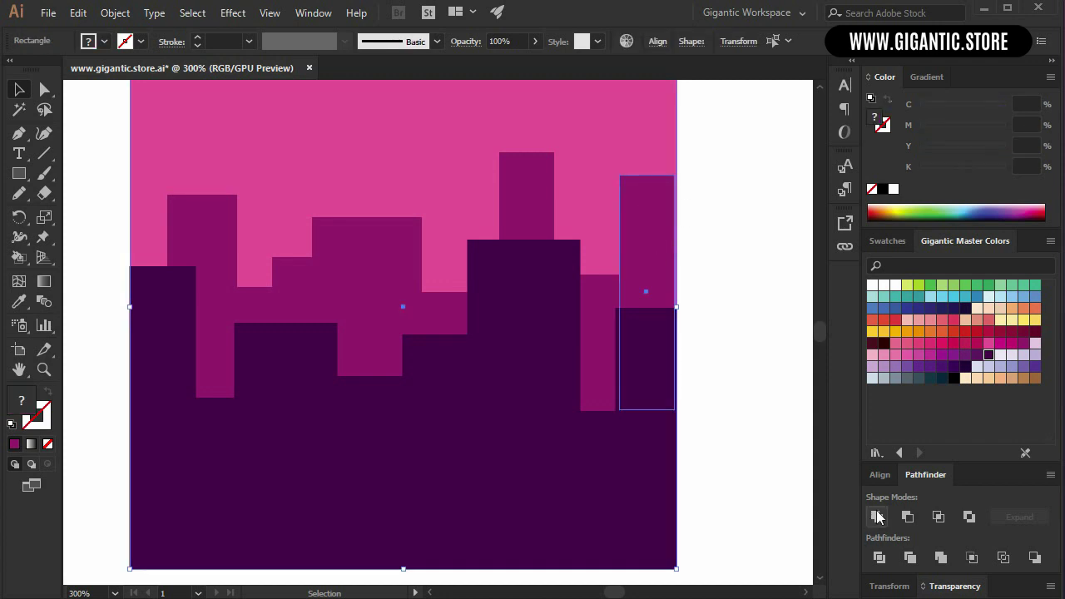
{"action": "left_click", "coordinate": [879, 475]}
{"action": "left_click", "coordinate": [670, 254]}
{"action": "left_click_drag", "start_coordinate": [661, 216], "coordinate": [658, 235]}
{"action": "left_click", "coordinate": [729, 268]}
{"action": "scroll", "coordinate": [727, 283], "scroll_direction": "up", "scroll_amount": 2}
{"action": "left_click_drag", "start_coordinate": [541, 246], "coordinate": [541, 261]}
{"action": "left_click", "coordinate": [701, 268]}
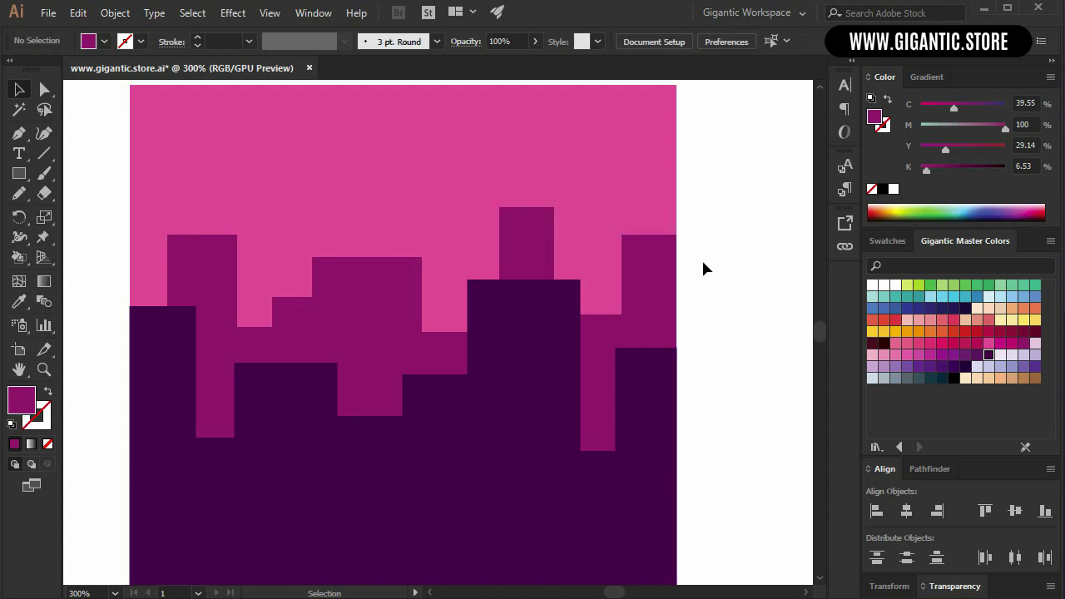
- Unite all the medium purple buildings into one shape, excluding the background and dark skyline, and deselect it
{"action": "left_click_drag", "start_coordinate": [714, 200], "coordinate": [142, 504]}
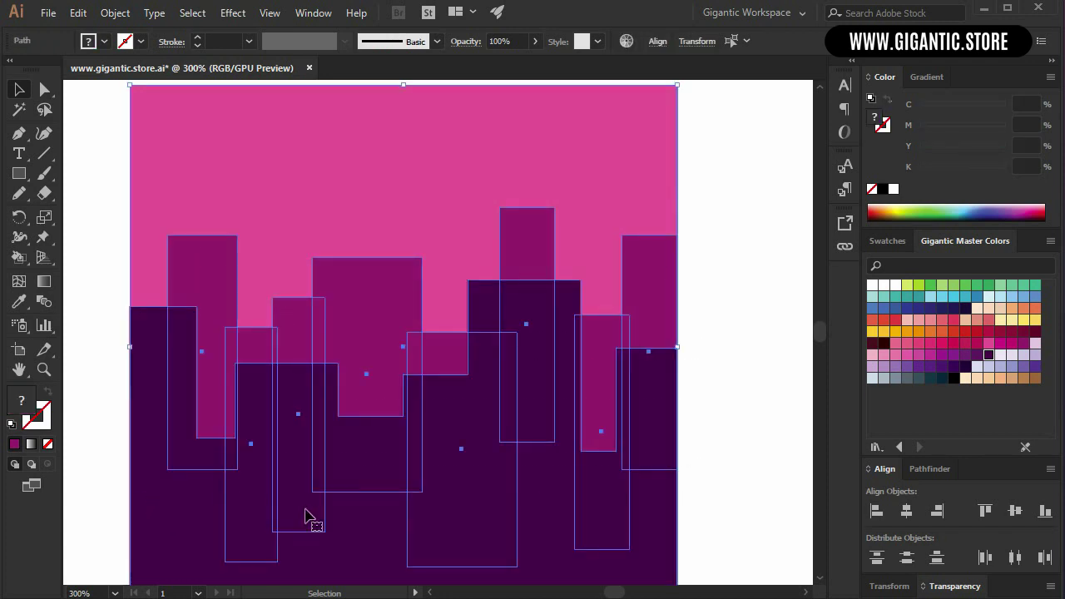
{"action": "left_click", "coordinate": [649, 504], "text": "shift"}
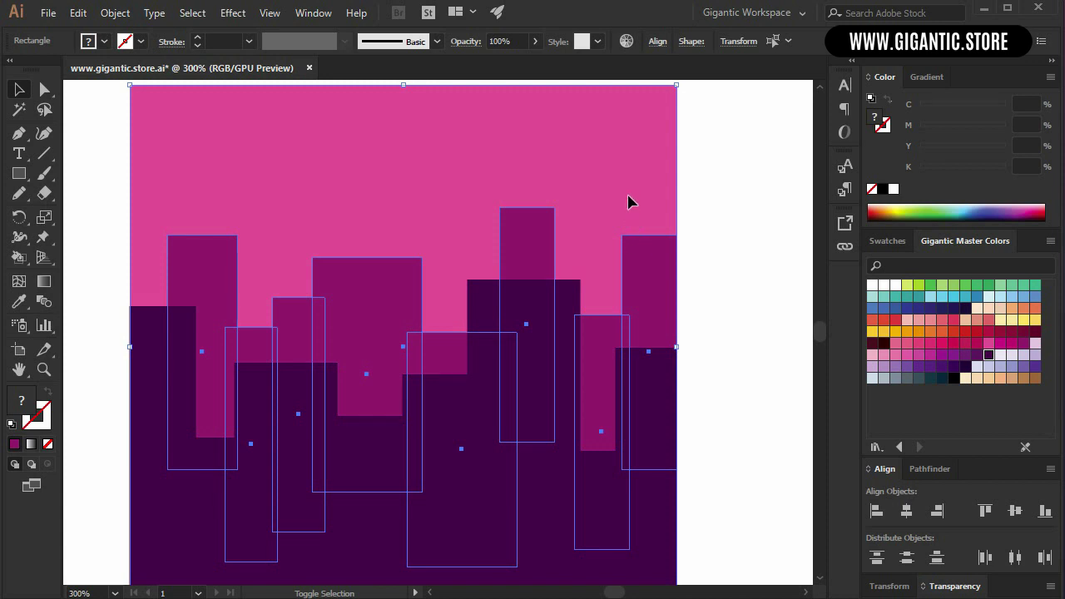
{"action": "left_click", "coordinate": [634, 203], "text": "shift"}
{"action": "left_click", "coordinate": [917, 478]}
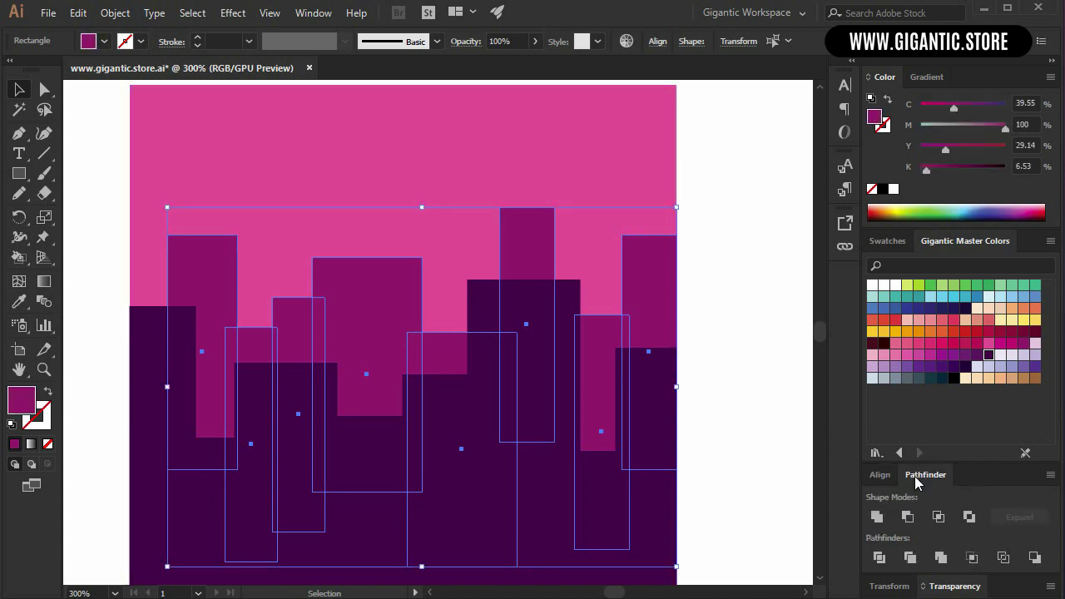
{"action": "left_click", "coordinate": [878, 517]}
{"action": "left_click", "coordinate": [699, 348]}
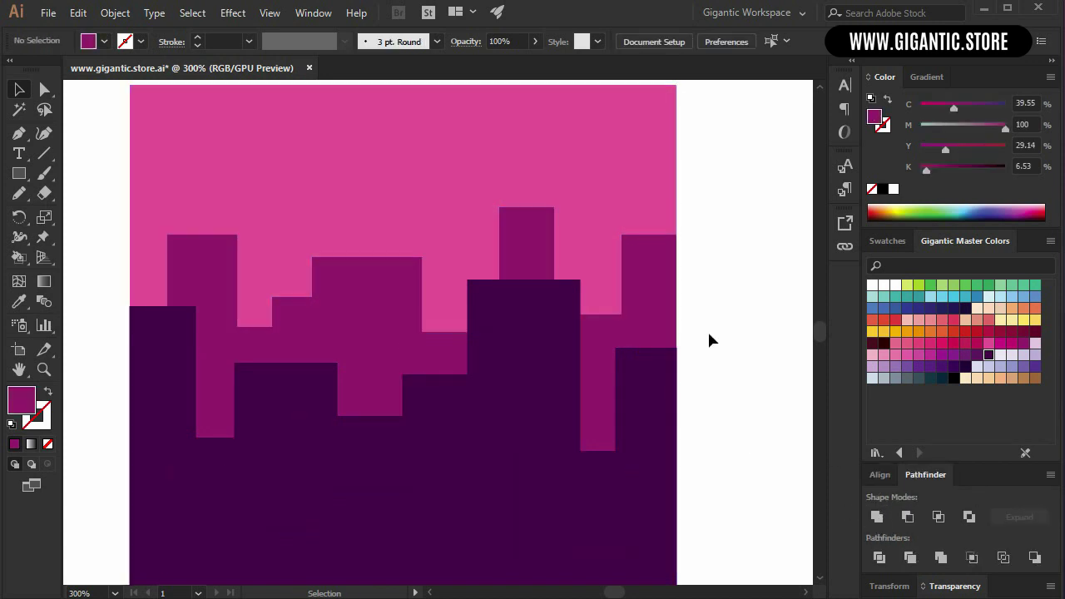
- Sample the magenta from the colour strip between the light pink and medium purple as the fill colour
{"action": "scroll", "coordinate": [726, 374], "scroll_direction": "up", "scroll_amount": 1}
{"action": "key", "text": "space"}
{"action": "left_click_drag", "start_coordinate": [733, 364], "coordinate": [523, 358]}
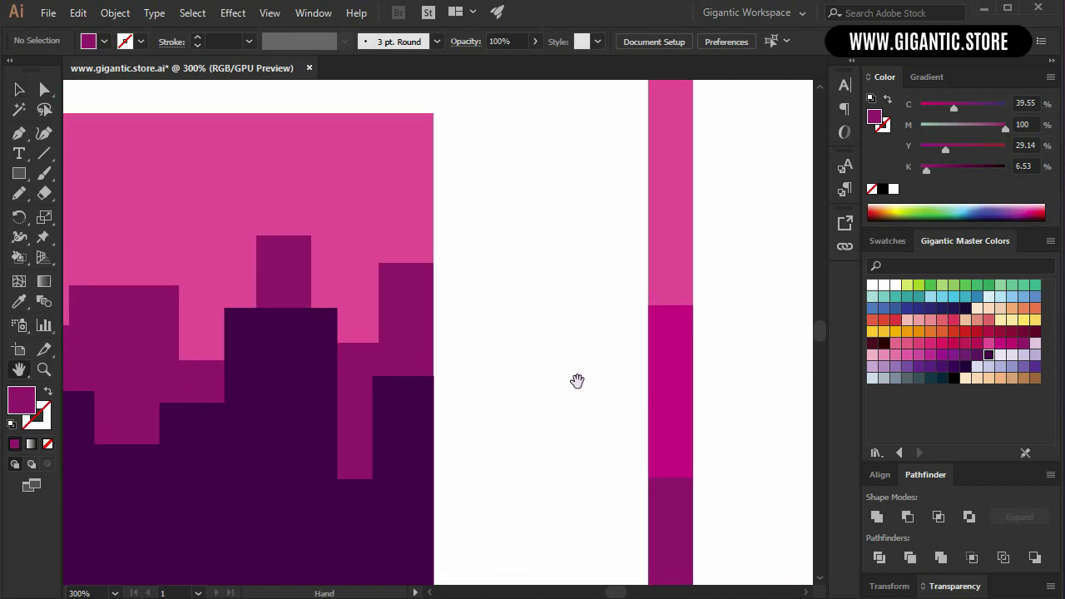
{"action": "key", "text": "i"}
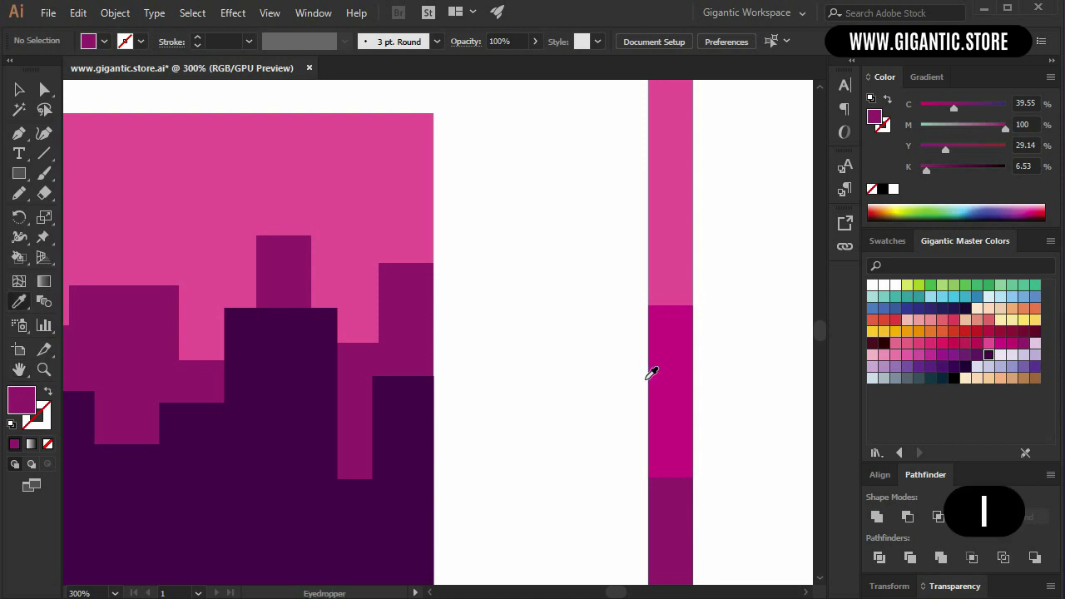
{"action": "left_click", "coordinate": [672, 368]}
- Draw two narrow overlapping magenta building rectangles at the background's left edge, the second one lower than the first
{"action": "key", "text": "h"}
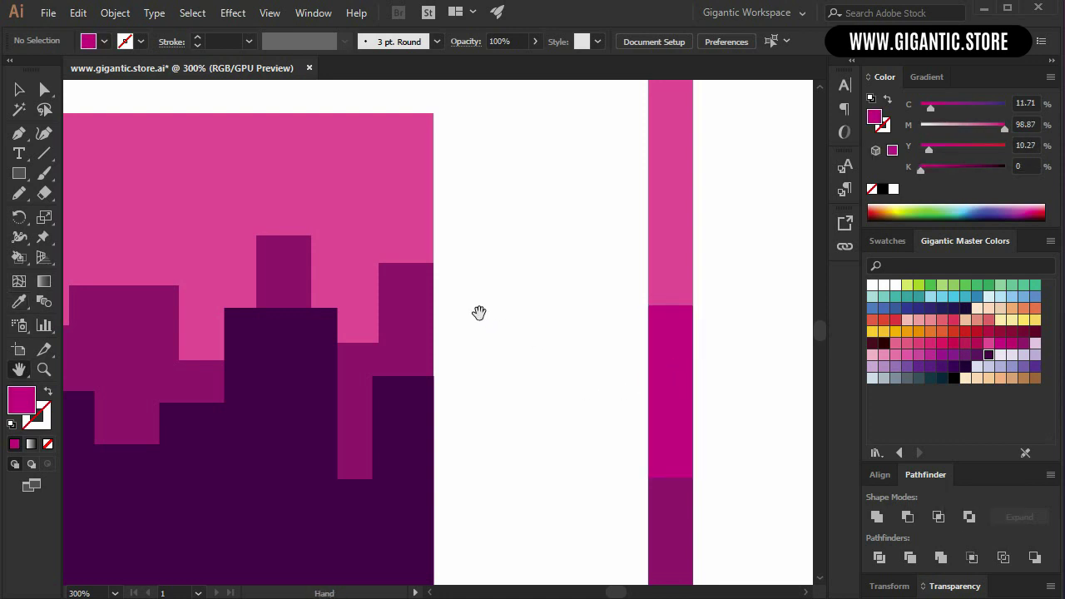
{"action": "left_click_drag", "start_coordinate": [438, 278], "coordinate": [740, 290]}
{"action": "key", "text": "m"}
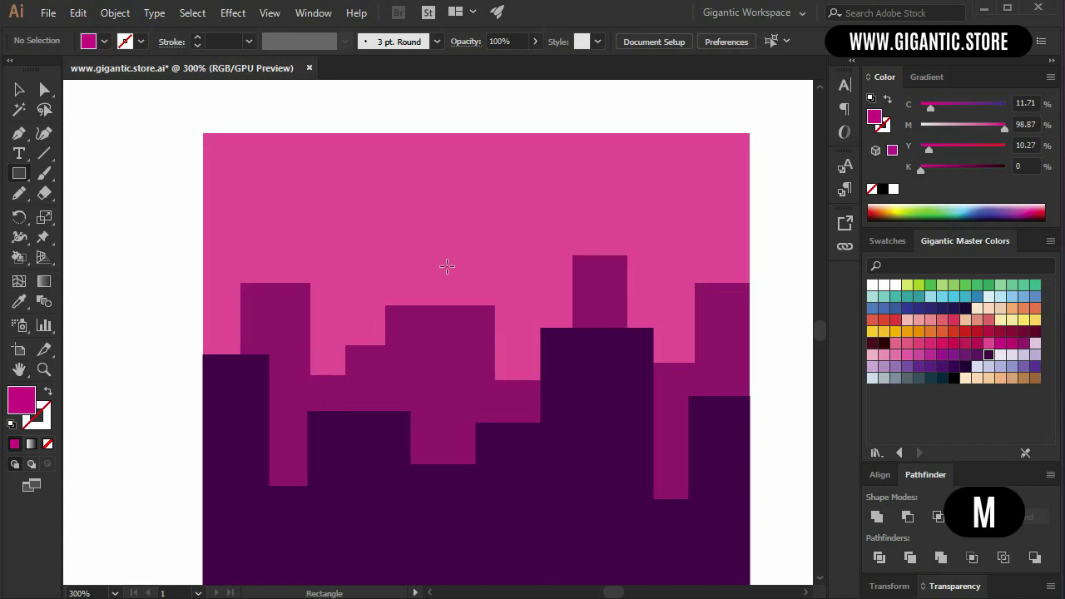
{"action": "left_click_drag", "start_coordinate": [230, 237], "coordinate": [203, 371]}
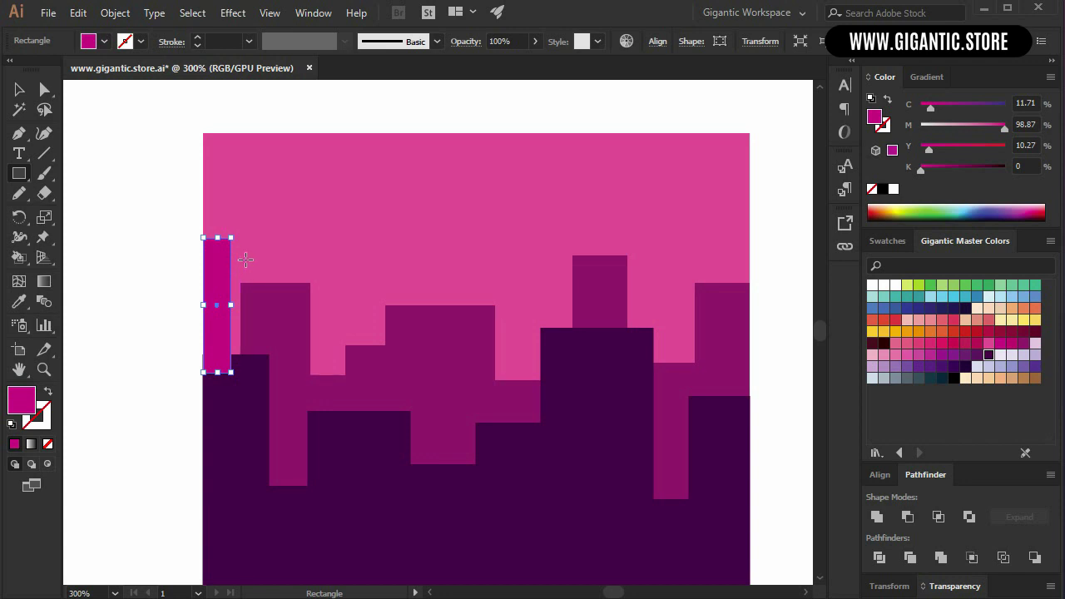
{"action": "mouse_move", "coordinate": [259, 268]}
{"action": "left_mouse_down"}
{"action": "mouse_move", "coordinate": [219, 361]}
{"action": "mouse_move", "coordinate": [221, 407]}
{"action": "left_mouse_up"}
- Send both magenta buildings and the pink background to the back, behind the purple skylines, and deselect them
{"action": "left_click", "coordinate": [20, 92]}
{"action": "left_click", "coordinate": [218, 280], "text": "shift"}
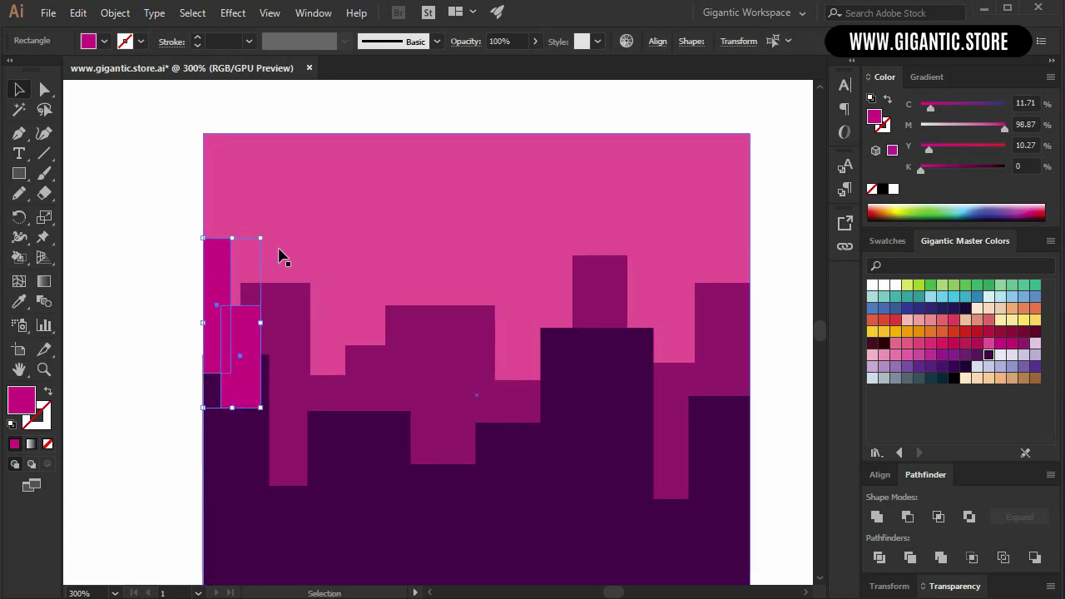
{"action": "left_click", "coordinate": [338, 221], "text": "shift"}
{"action": "right_click", "coordinate": [338, 218]}
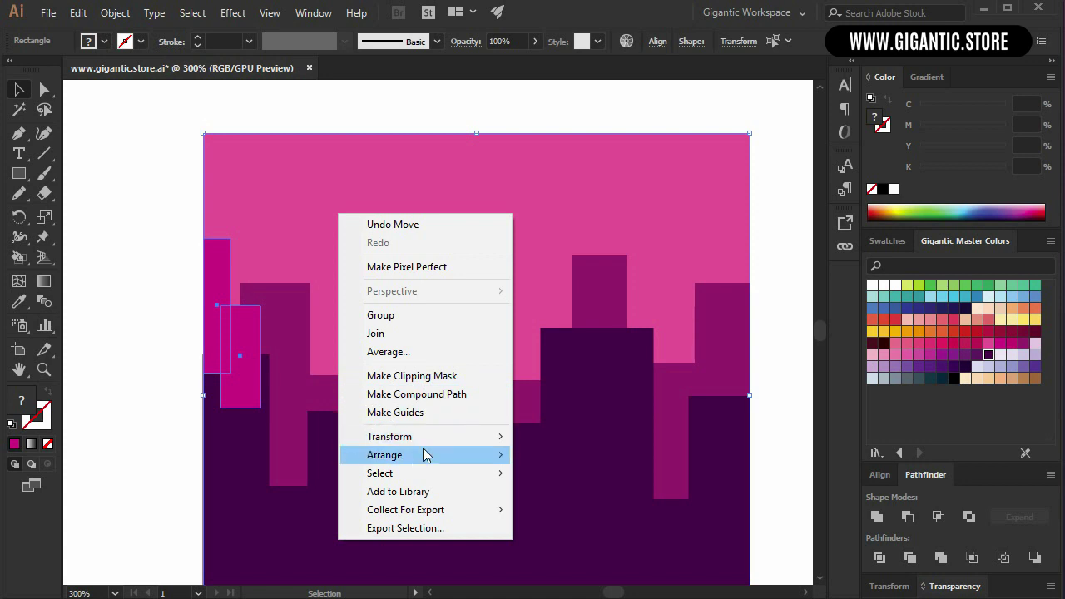
{"action": "mouse_move", "coordinate": [424, 454]}
{"action": "left_click", "coordinate": [577, 510]}
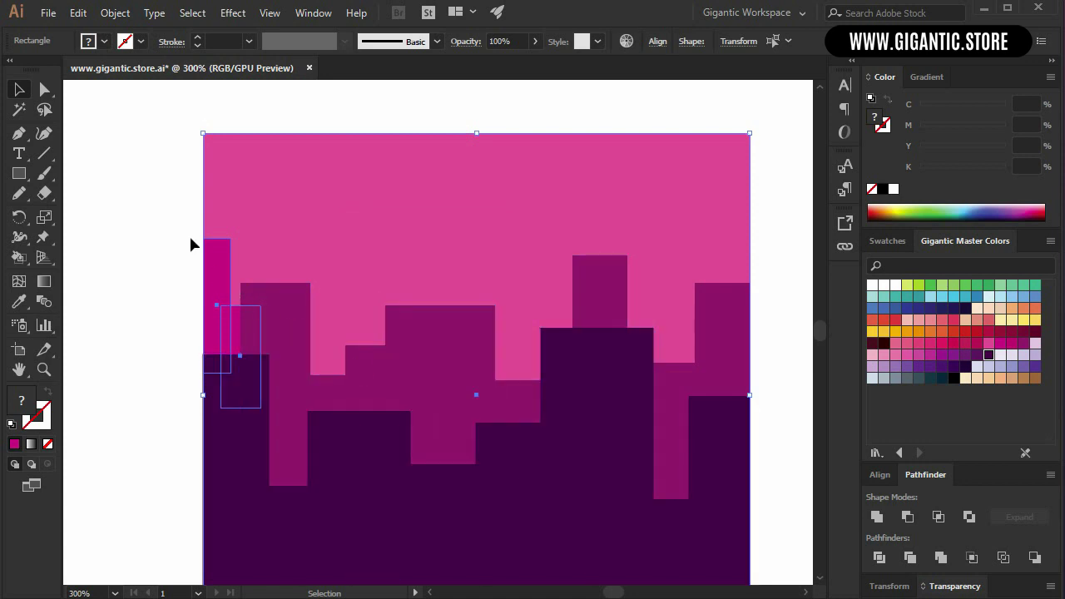
{"action": "left_click", "coordinate": [191, 243]}
- Duplicate the lower magenta building and place copies of varied height and width across the left half of the skyline
{"action": "left_click", "coordinate": [237, 333]}
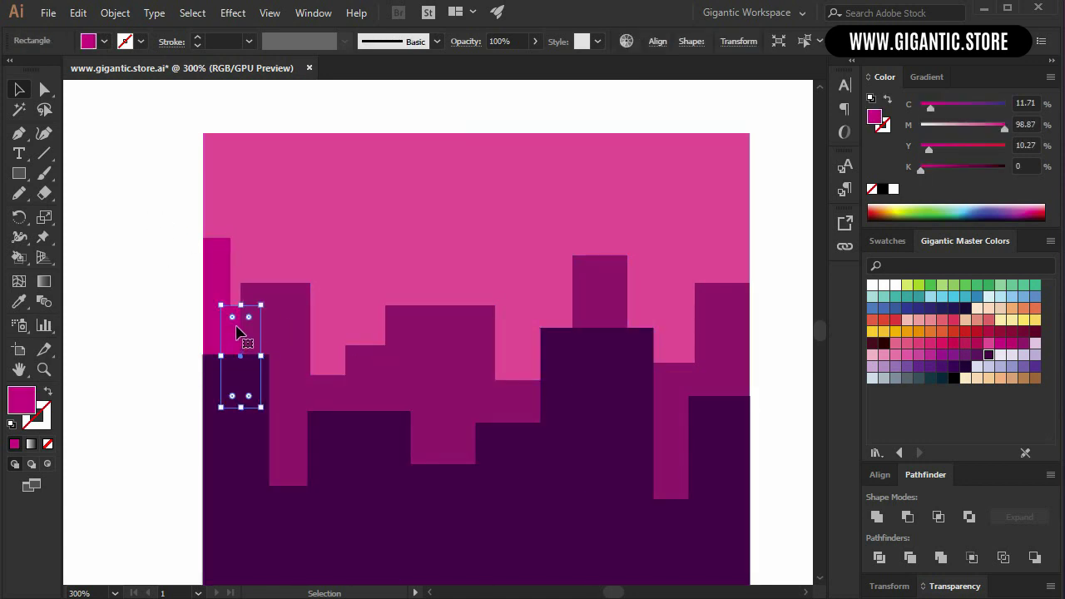
{"action": "key", "text": "ctrl+c"}
{"action": "key", "text": "ctrl+f"}
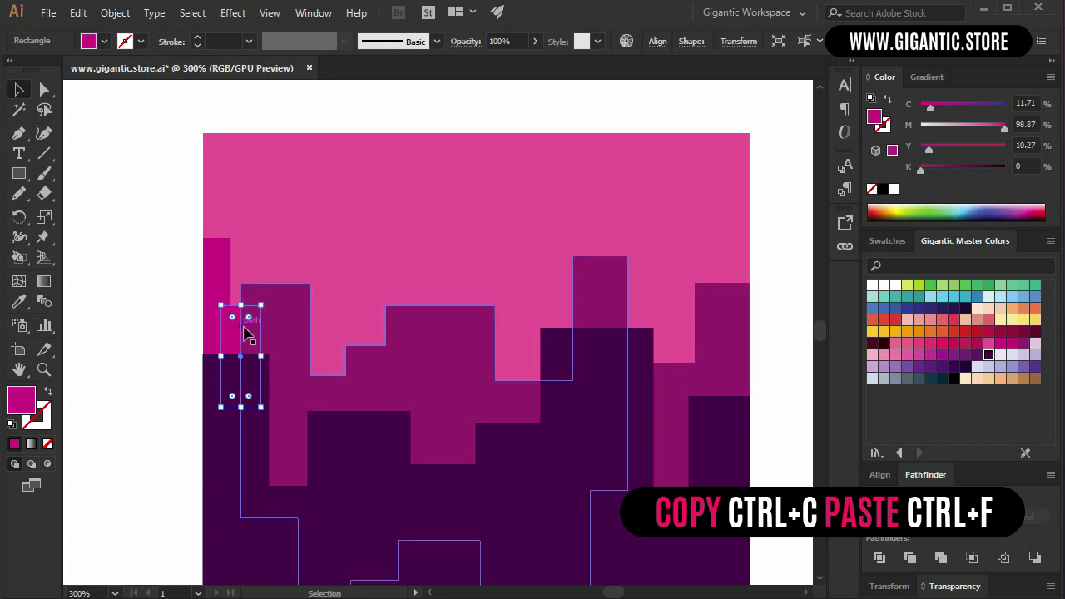
{"action": "key", "text": "a"}
{"action": "key", "text": "v"}
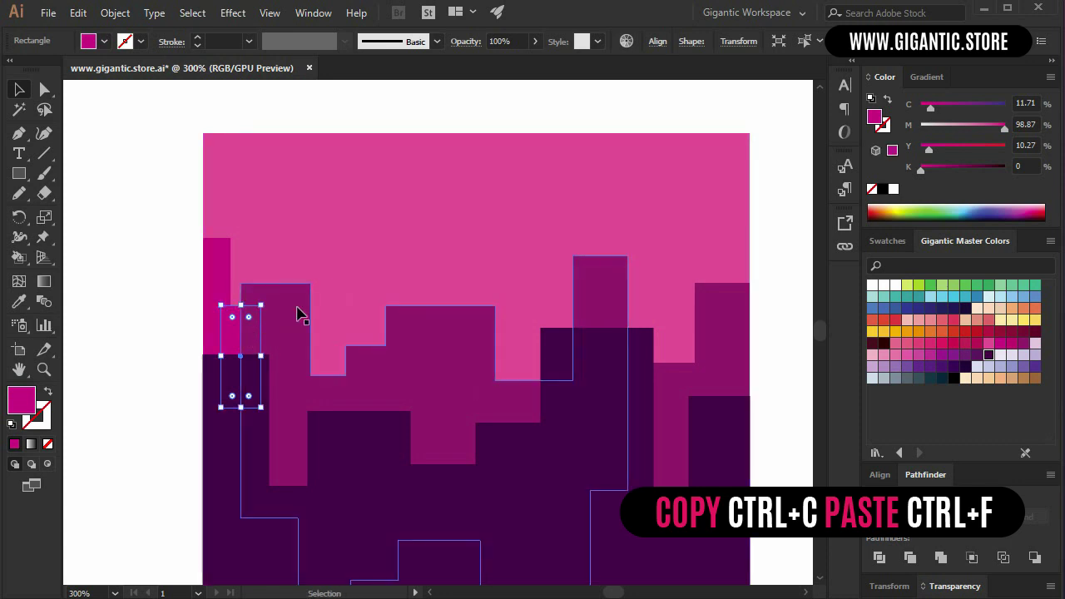
{"action": "left_click_drag", "start_coordinate": [245, 356], "coordinate": [335, 307]}
{"action": "left_click_drag", "start_coordinate": [304, 360], "coordinate": [306, 393]}
{"action": "left_click_drag", "start_coordinate": [321, 298], "coordinate": [424, 349]}
{"action": "left_click_drag", "start_coordinate": [419, 305], "coordinate": [450, 233]}
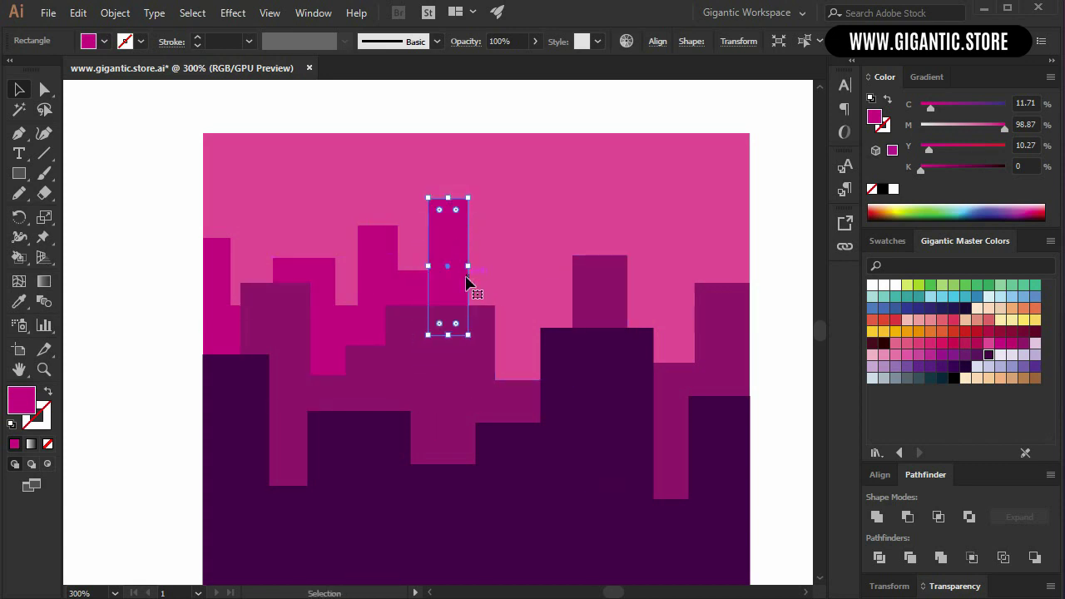
- Place more magenta building copies at varied heights and widths across the right half, up to the background's right edge
{"action": "left_click_drag", "start_coordinate": [454, 285], "coordinate": [617, 283]}
{"action": "left_click_drag", "start_coordinate": [606, 244], "coordinate": [626, 327]}
{"action": "left_click_drag", "start_coordinate": [637, 364], "coordinate": [648, 365]}
{"action": "left_click_drag", "start_coordinate": [637, 309], "coordinate": [663, 253]}
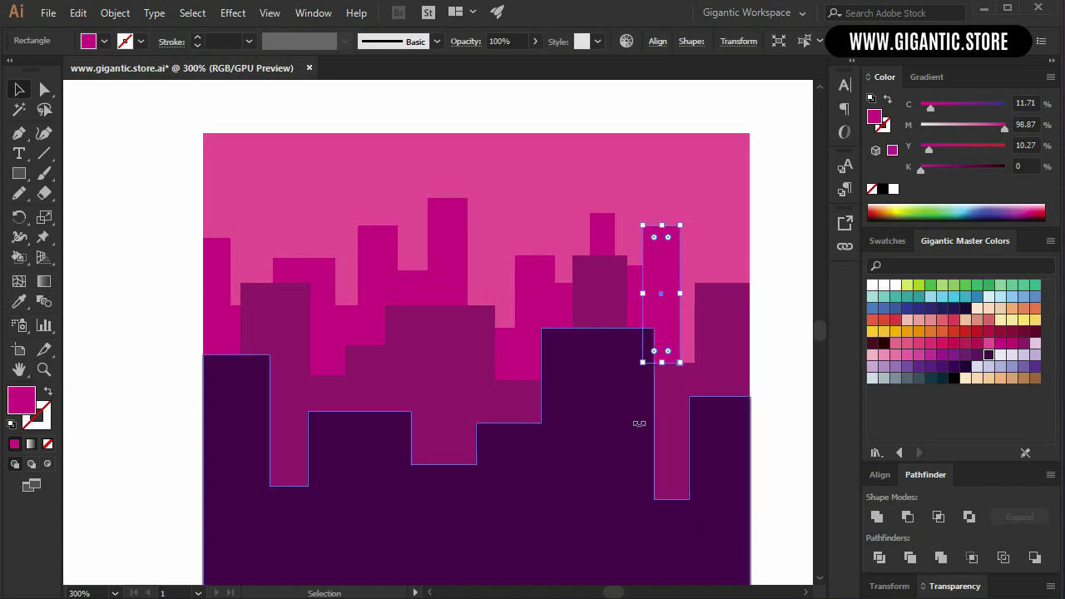
{"action": "left_click_drag", "start_coordinate": [665, 367], "coordinate": [666, 376]}
{"action": "left_click_drag", "start_coordinate": [666, 274], "coordinate": [710, 298]}
{"action": "left_click", "coordinate": [769, 209]}
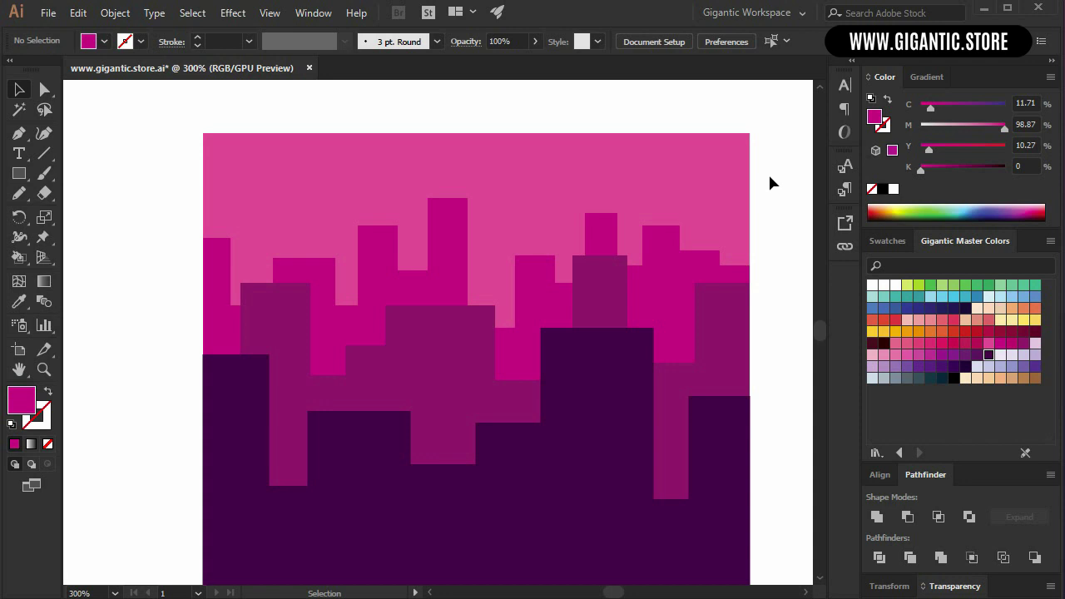
- Unite all the magenta buildings, excluding the background and both purple skylines, and deselect the result
{"action": "left_click_drag", "start_coordinate": [759, 191], "coordinate": [175, 529]}
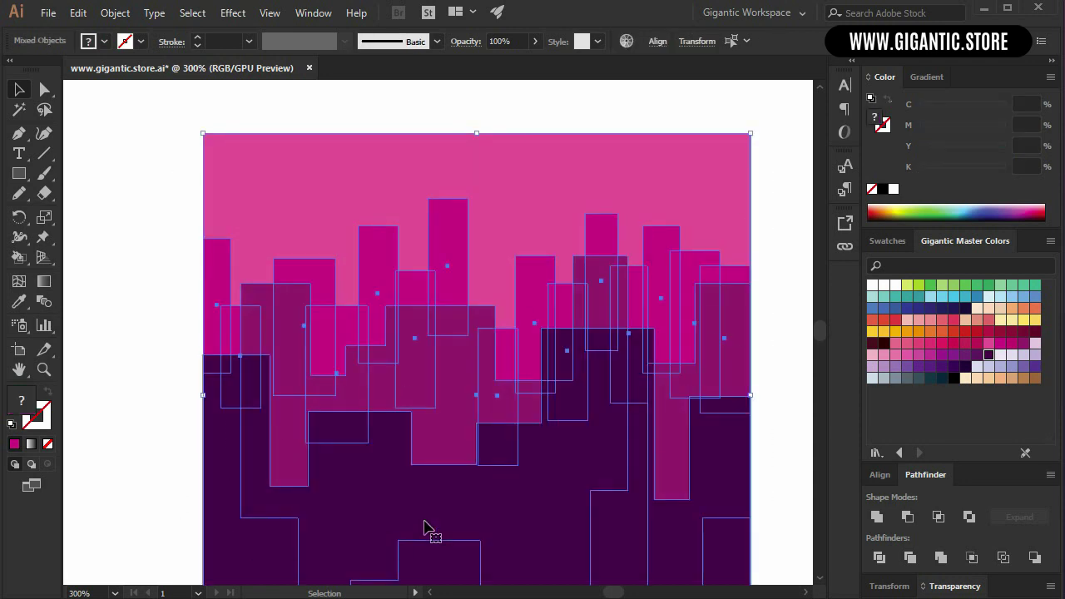
{"action": "left_click", "coordinate": [529, 190], "text": "shift"}
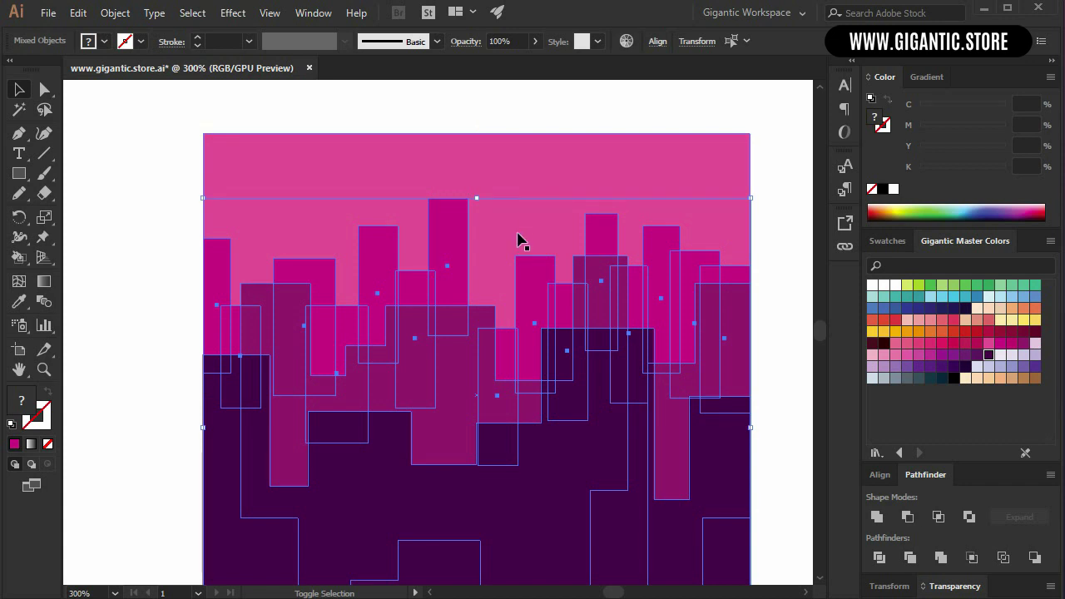
{"action": "left_click", "coordinate": [465, 468], "text": "shift"}
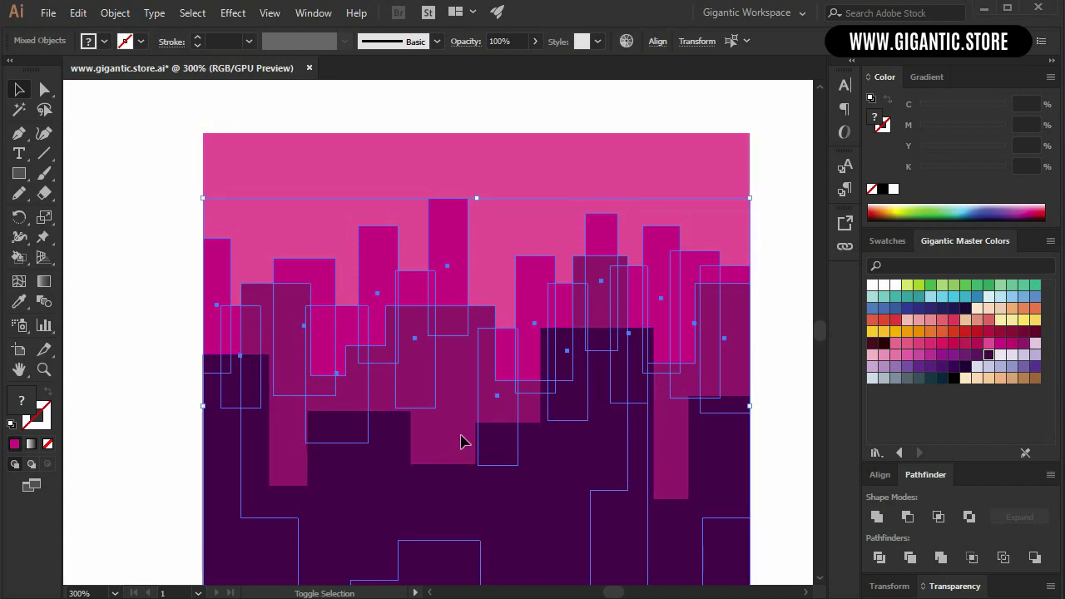
{"action": "left_click", "coordinate": [463, 441], "text": "shift"}
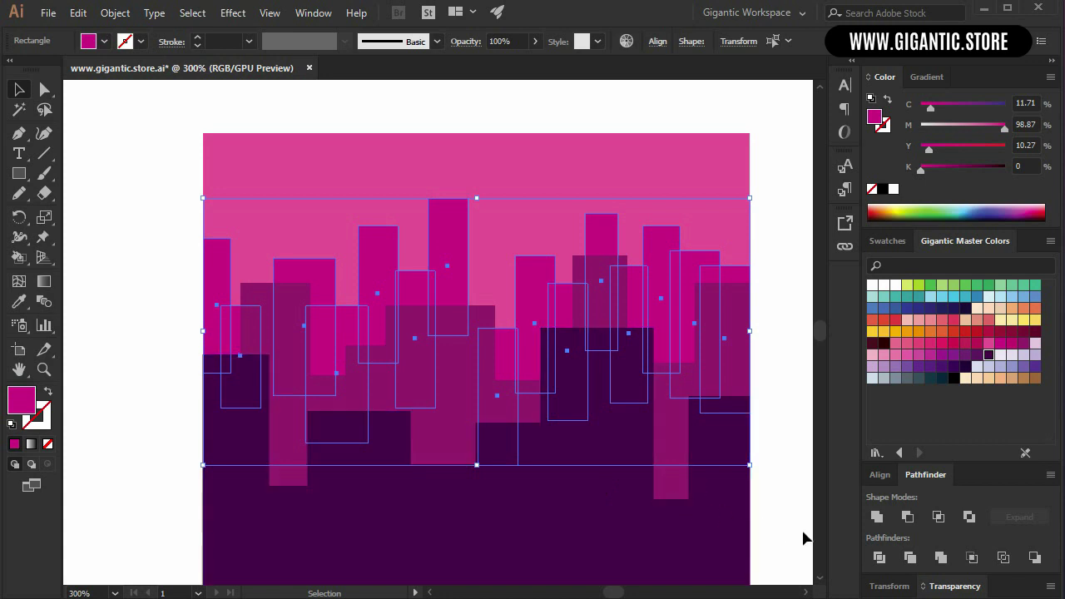
{"action": "left_click", "coordinate": [878, 518]}
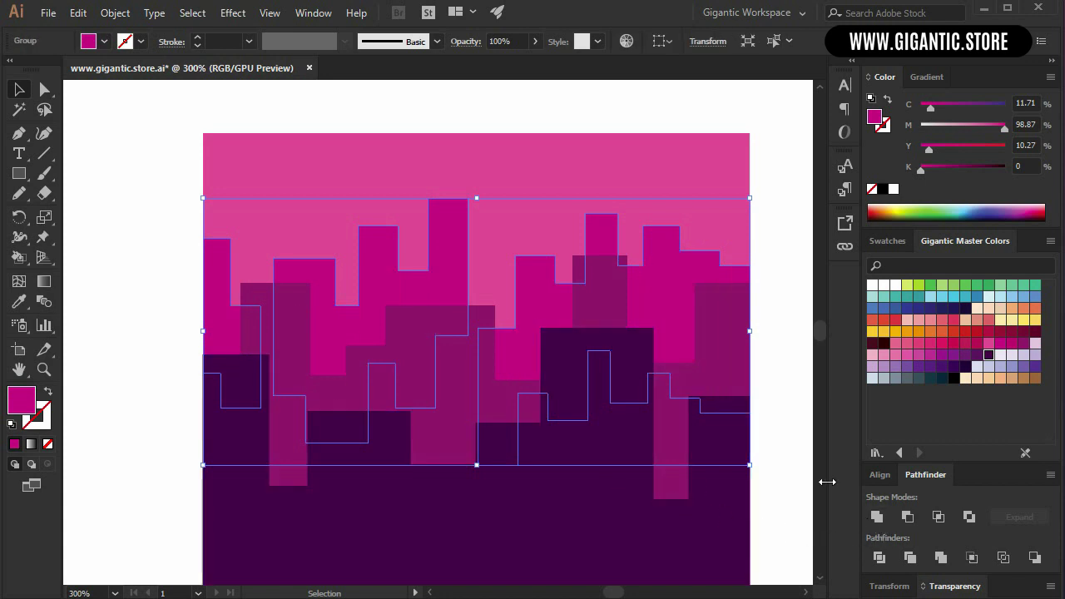
{"action": "left_click", "coordinate": [785, 321]}
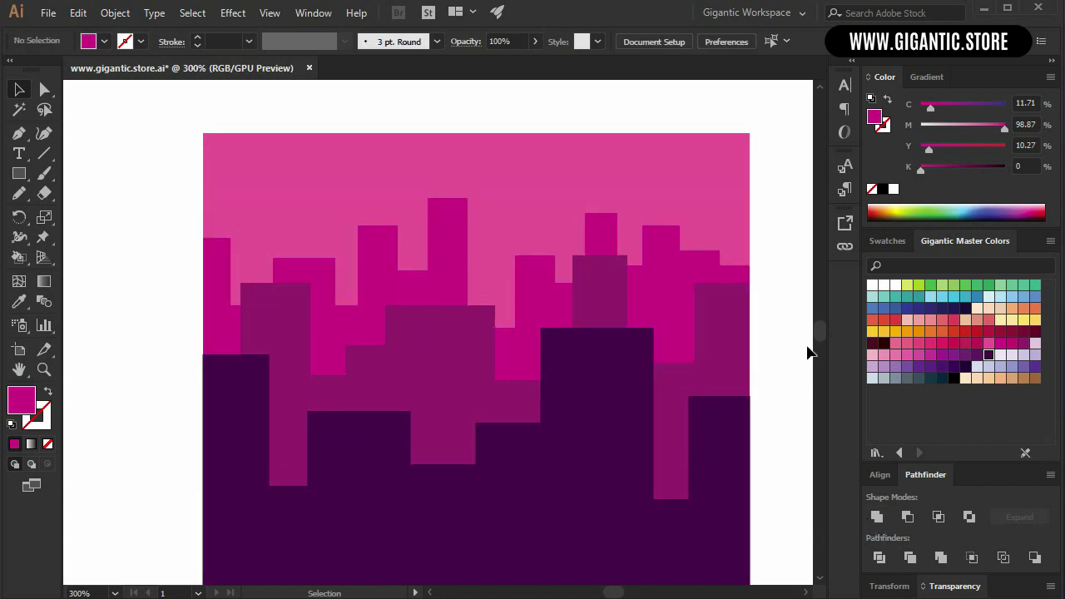
- Delete the colour palette strip beside the skyline artwork
{"action": "key", "text": "ctrl+minus"}
{"action": "key", "text": "h"}
{"action": "left_click_drag", "start_coordinate": [652, 452], "coordinate": [599, 401]}
{"action": "key", "text": "v"}
{"action": "left_click_drag", "start_coordinate": [685, 169], "coordinate": [767, 507]}
{"action": "key", "text": "Delete"}
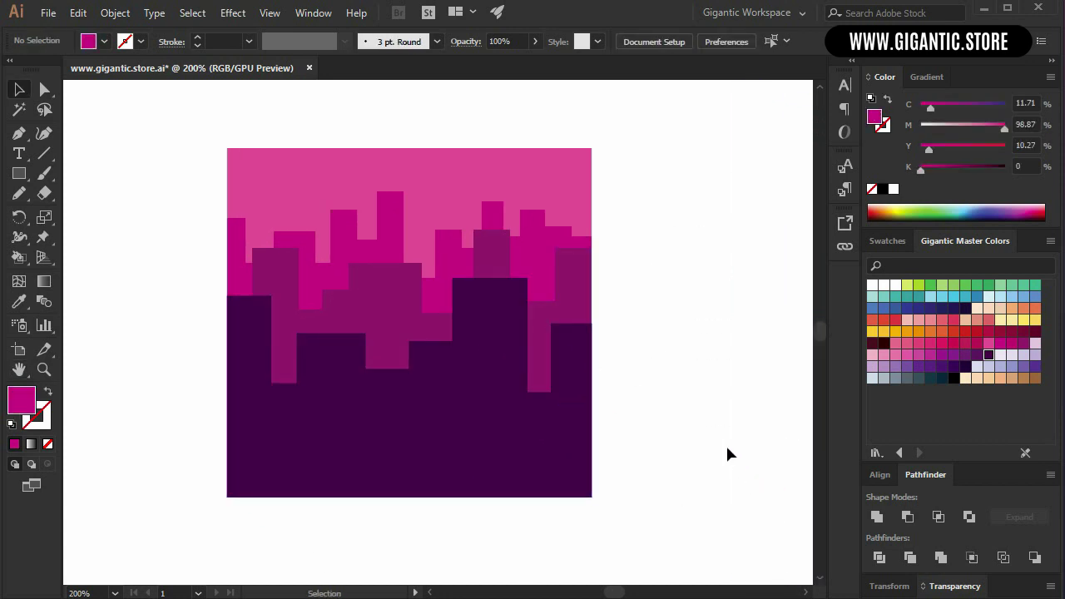
- Sample the front skyline's dark purple as the fill colour and darken it to 61% black
{"action": "key", "text": "ctrl+plus"}
{"action": "key", "text": "space"}
{"action": "left_click_drag", "start_coordinate": [717, 316], "coordinate": [744, 325]}
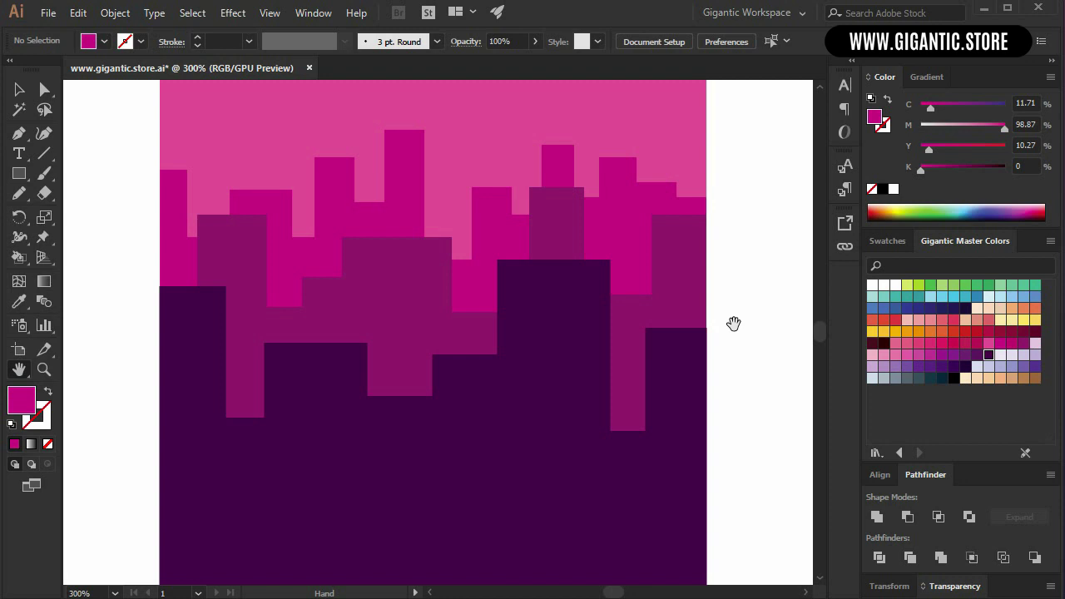
{"action": "key", "text": "v"}
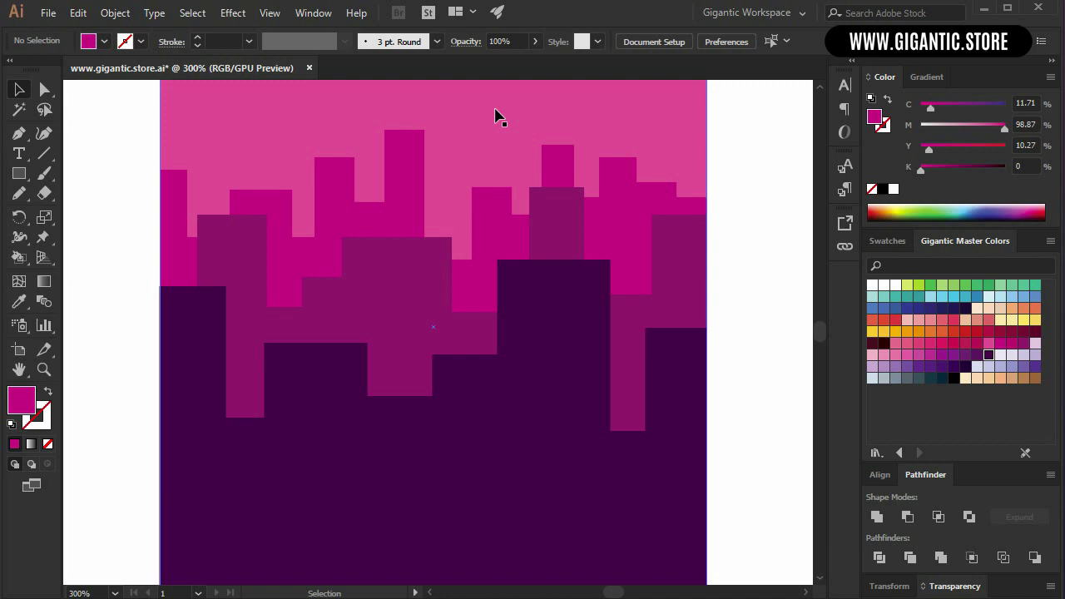
{"action": "key", "text": "h"}
{"action": "left_click_drag", "start_coordinate": [471, 468], "coordinate": [517, 369]}
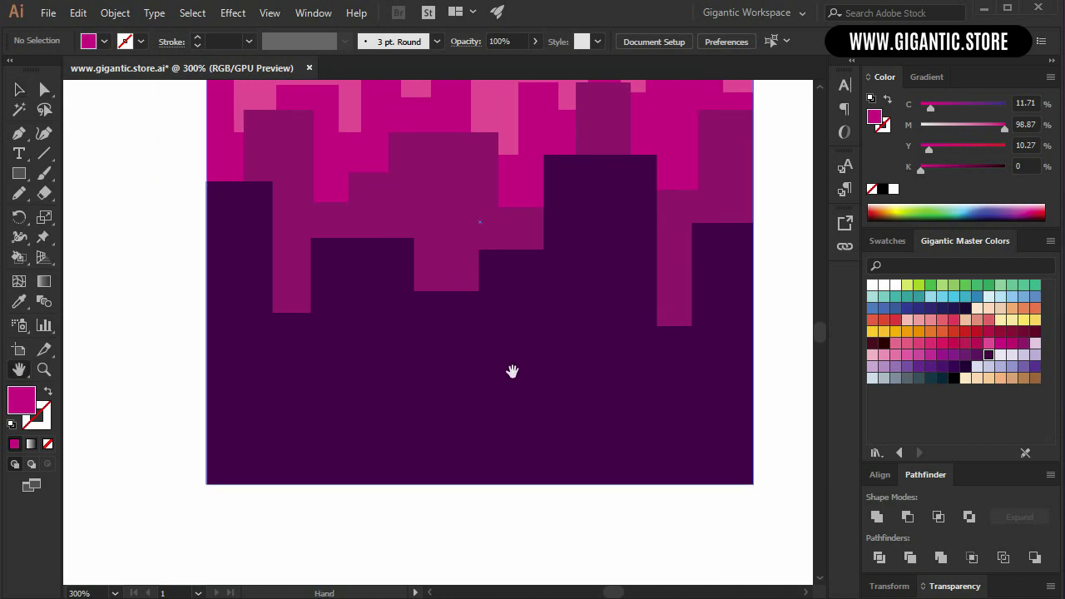
{"action": "key", "text": "i"}
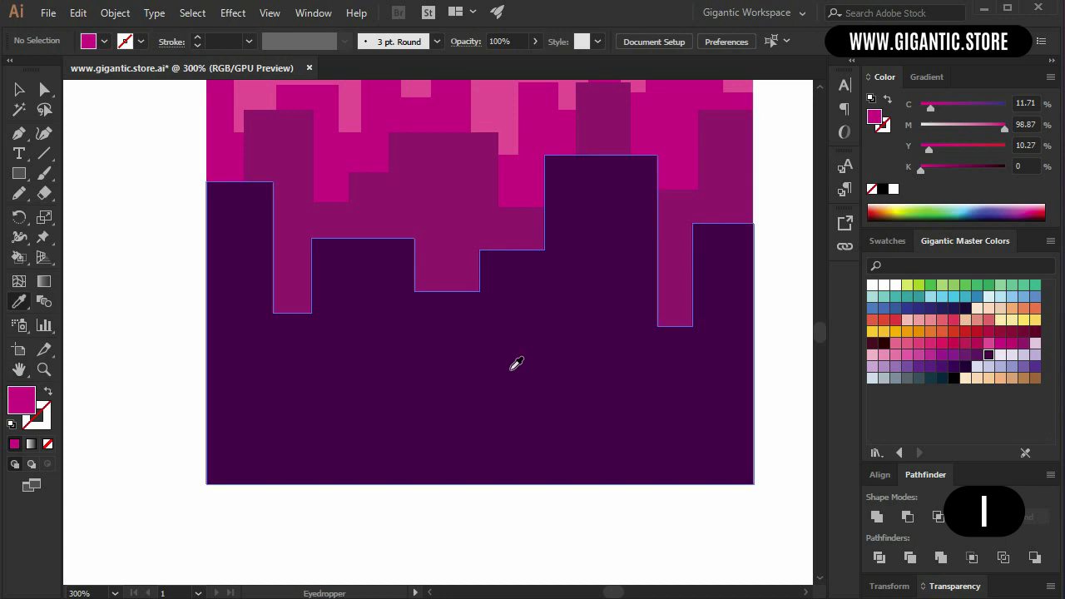
{"action": "left_click", "coordinate": [515, 361]}
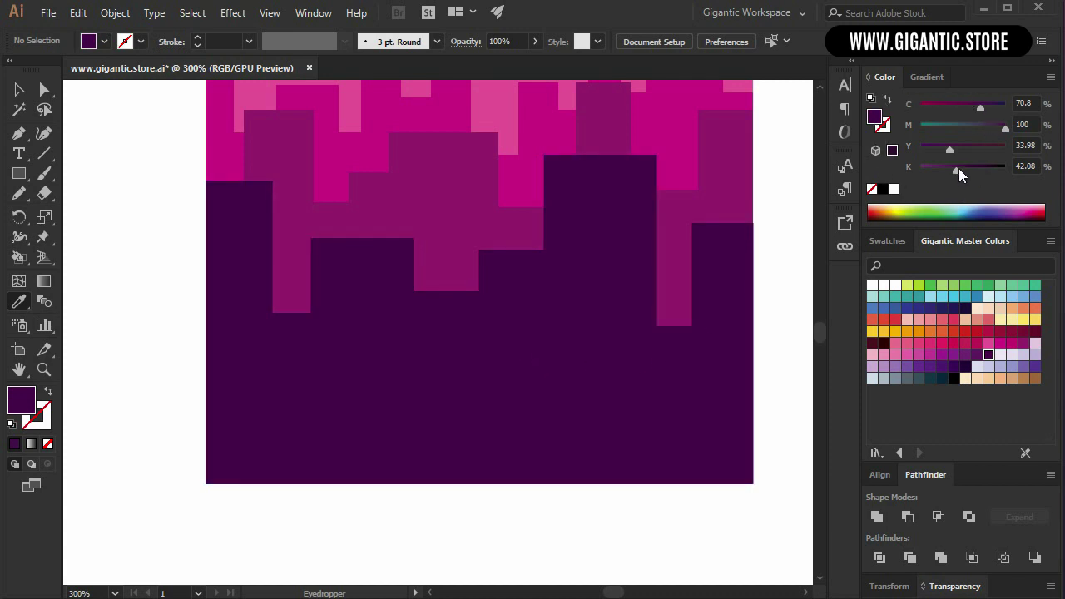
{"action": "left_click_drag", "start_coordinate": [957, 168], "coordinate": [972, 169]}
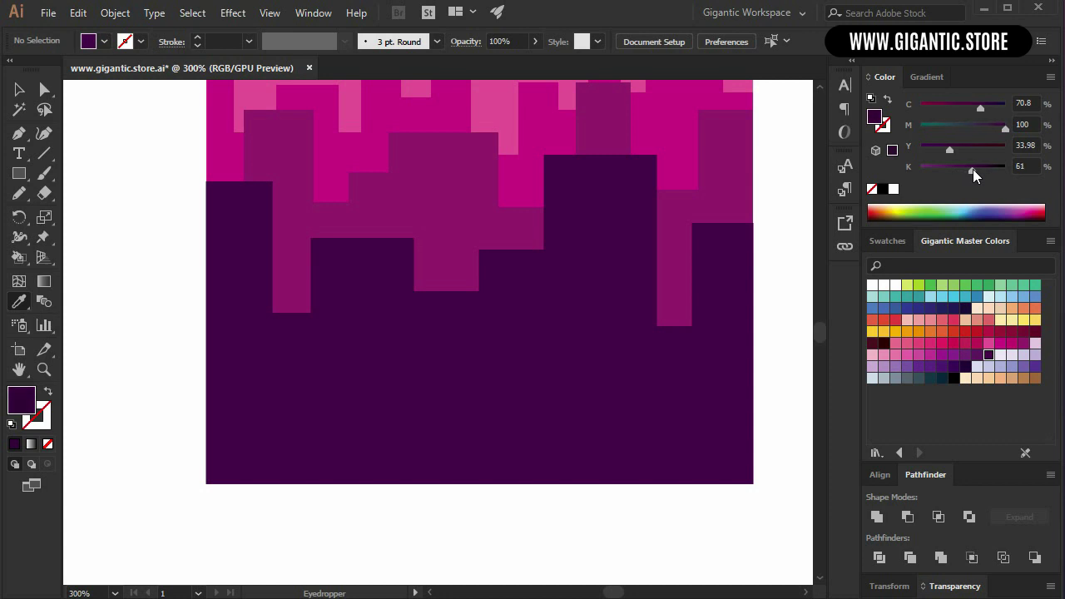
- Draw a narrow vertical stripe down the front skyline's second building to its base and set its fill to 64% black
{"action": "key", "text": "m"}
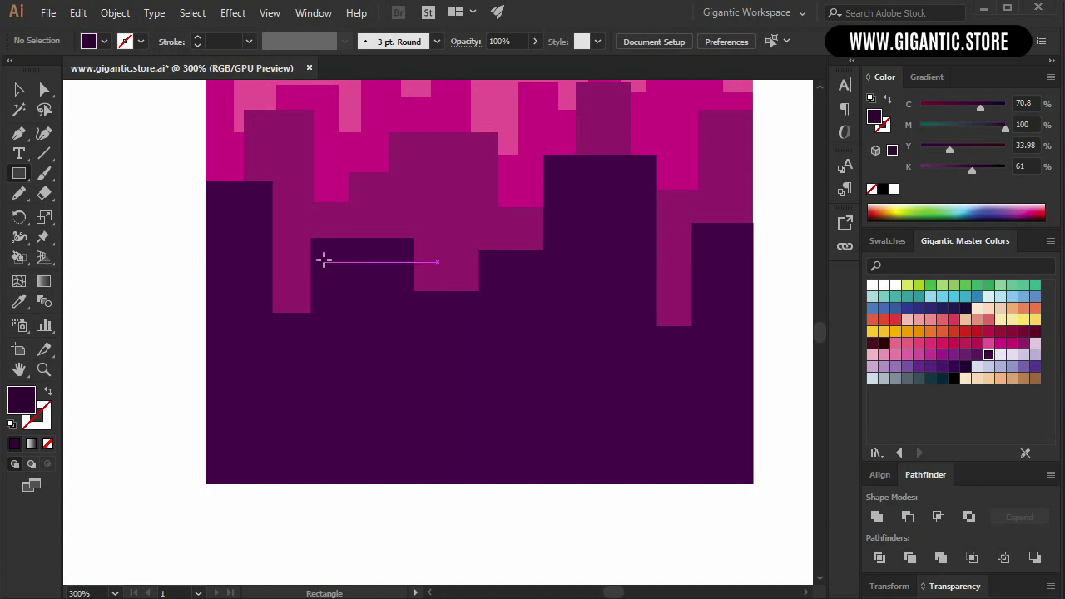
{"action": "mouse_move", "coordinate": [326, 255]}
{"action": "left_mouse_down"}
{"action": "mouse_move", "coordinate": [347, 453]}
{"action": "mouse_move", "coordinate": [338, 484]}
{"action": "left_mouse_up"}
{"action": "left_click", "coordinate": [975, 169]}
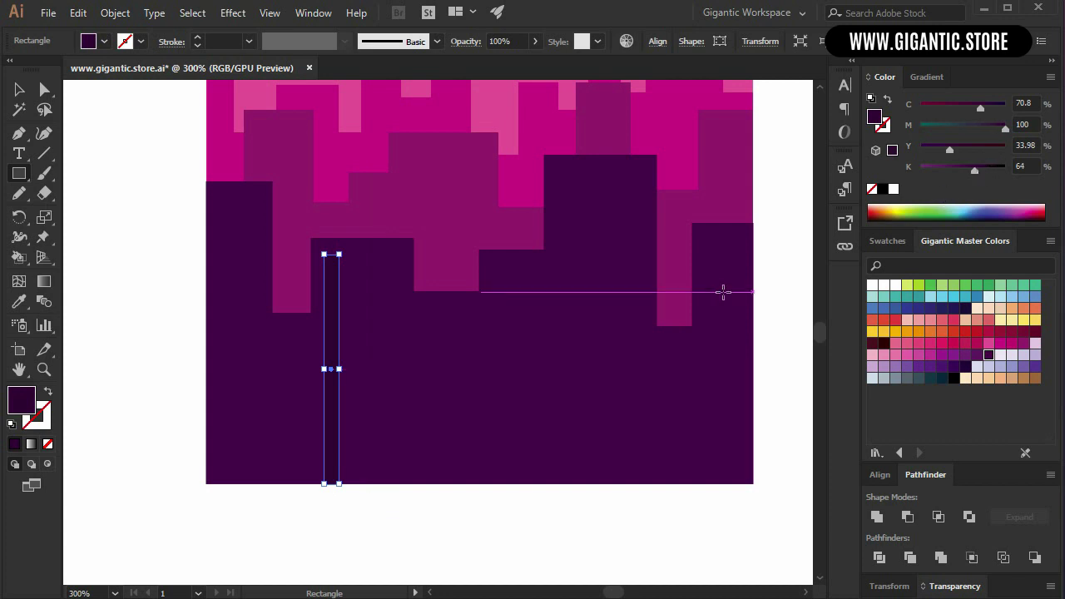
- Duplicate the vertical stripe sideways and repeat the copy to make four evenly spaced stripes across the building
{"action": "key", "text": "ctrl+plus"}
{"action": "key", "text": "h"}
{"action": "left_click_drag", "start_coordinate": [657, 264], "coordinate": [548, 273]}
{"action": "key", "text": "v"}
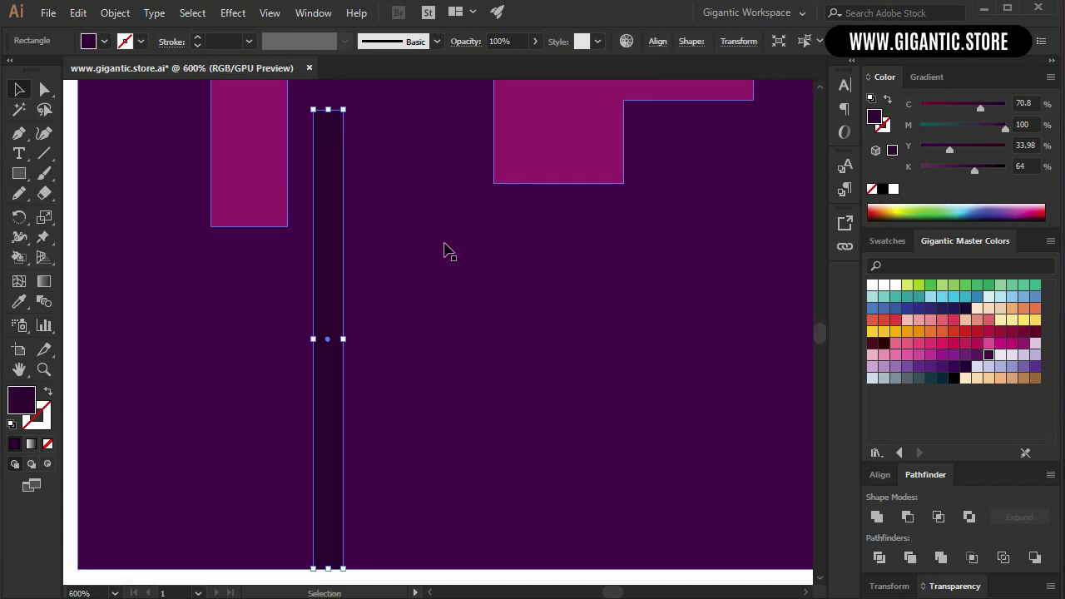
{"action": "scroll", "coordinate": [326, 192], "scroll_direction": "up", "scroll_amount": 1}
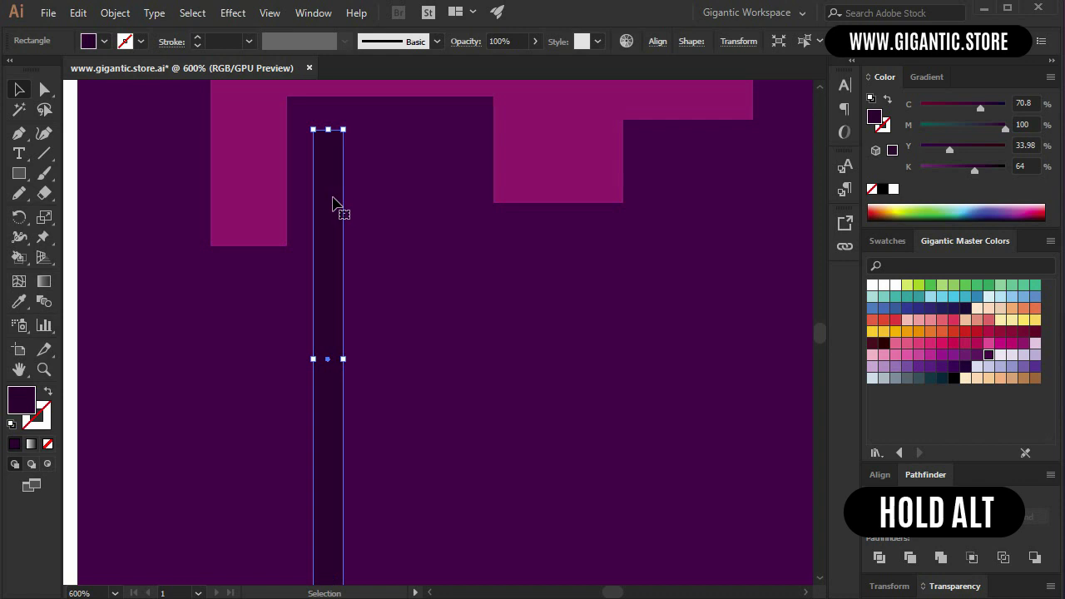
{"action": "left_click_drag", "start_coordinate": [329, 203], "coordinate": [375, 203]}
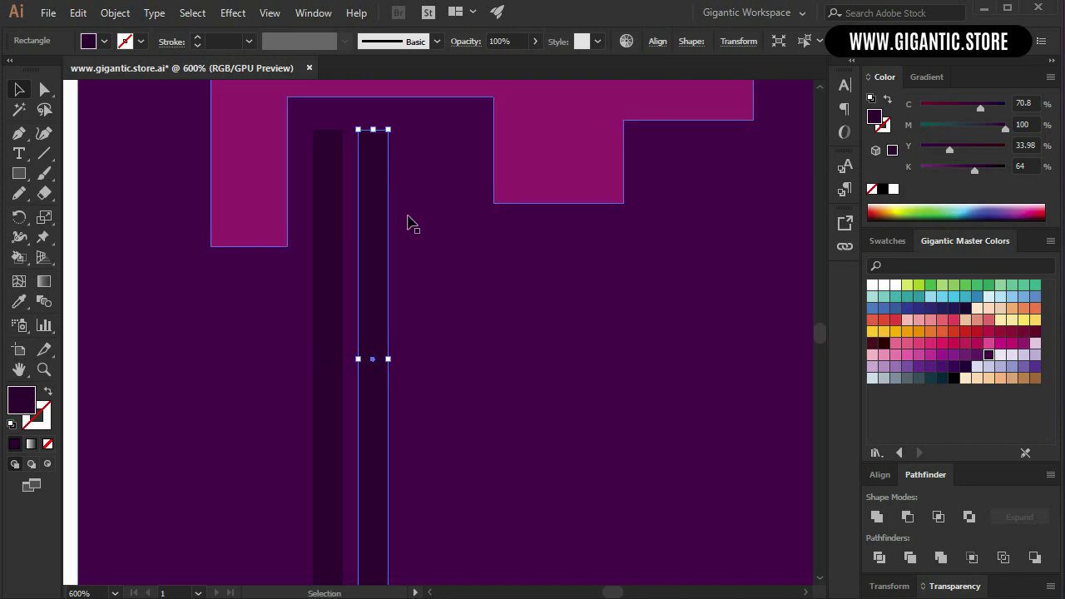
{"action": "key", "text": "ctrl+d"}
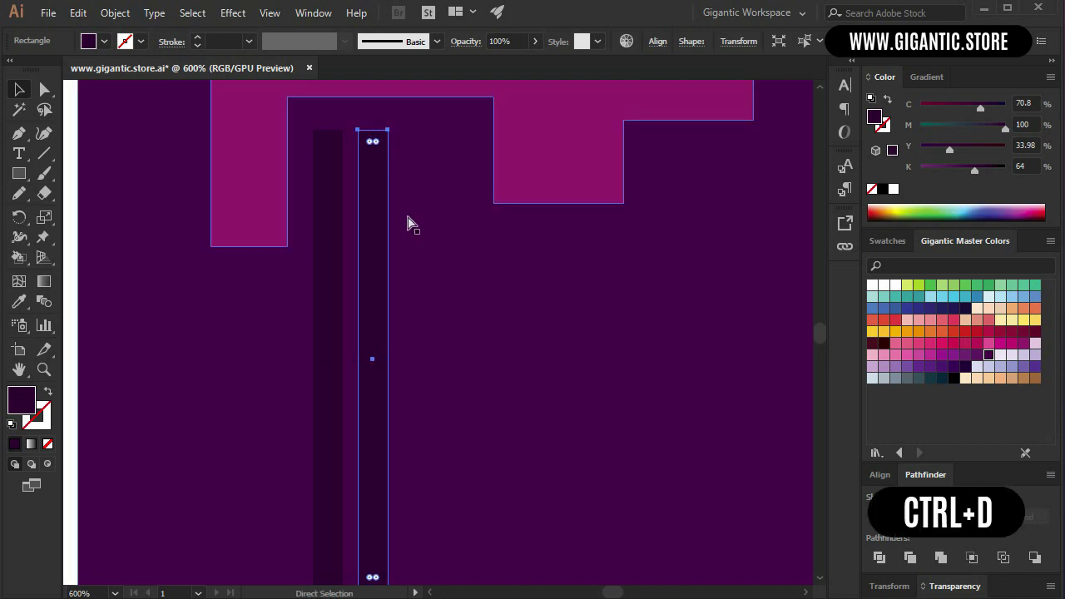
{"action": "key", "text": "a"}
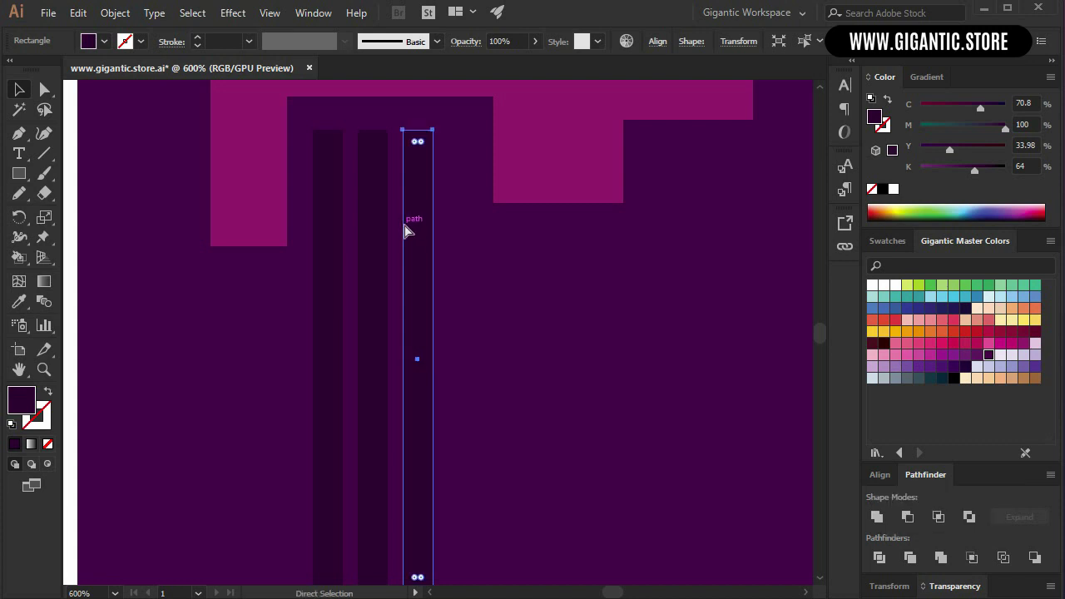
{"action": "key", "text": "ctrl+d"}
- Group the four vertical stripes and narrow them slightly to fit within the building
{"action": "left_click", "coordinate": [416, 241], "text": "shift"}
{"action": "left_click", "coordinate": [374, 242], "text": "shift"}
{"action": "left_click", "coordinate": [336, 240], "text": "shift"}
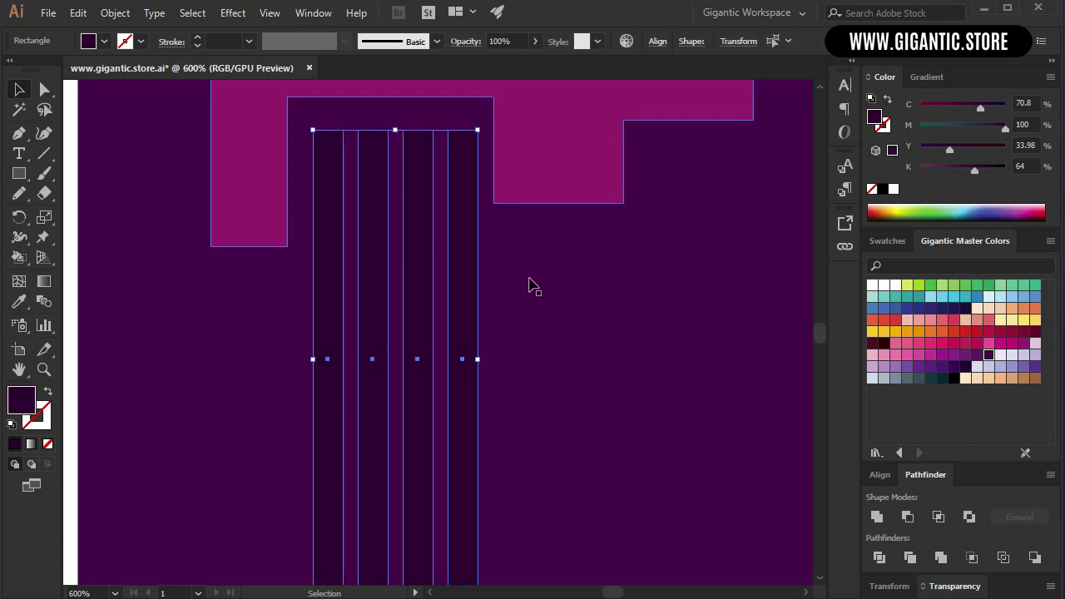
{"action": "key", "text": "ctrl+g"}
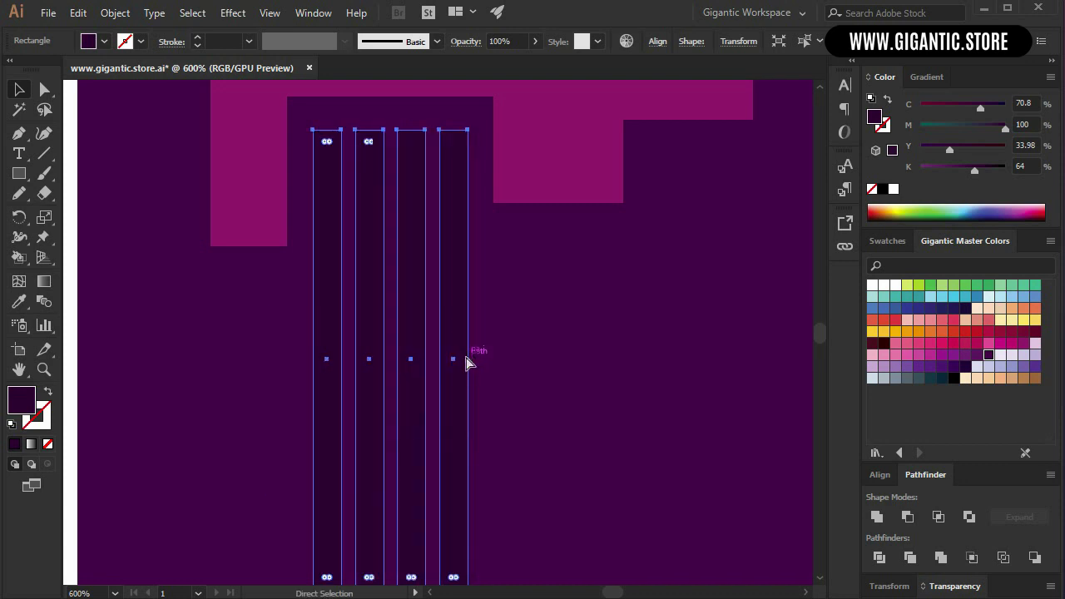
{"action": "key", "text": "a"}
{"action": "key", "text": "ctrl+minus"}
{"action": "key", "text": "ctrl+minus"}
{"action": "key", "text": "space"}
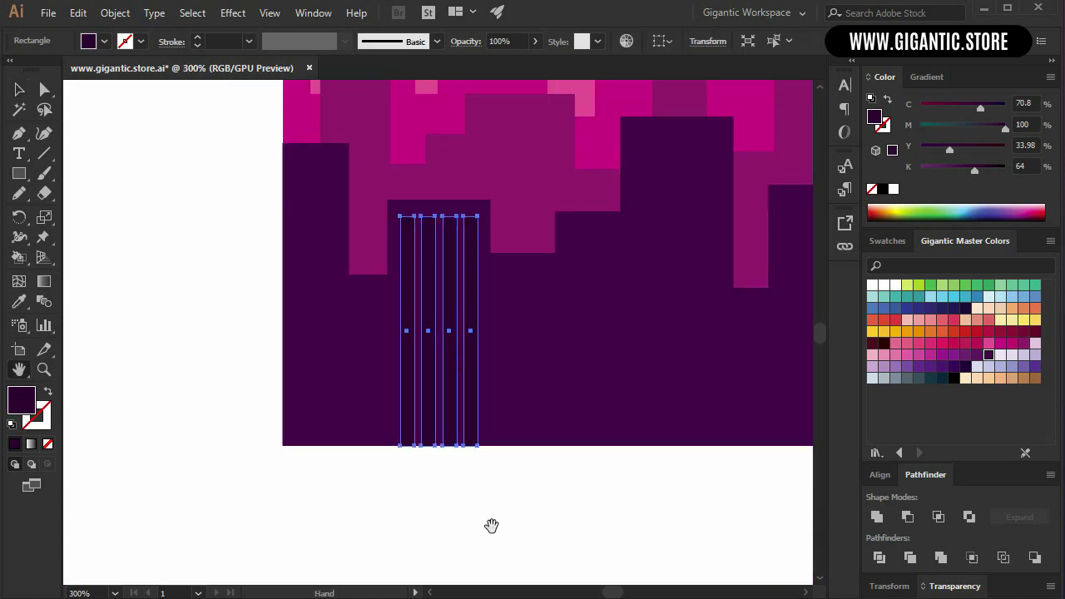
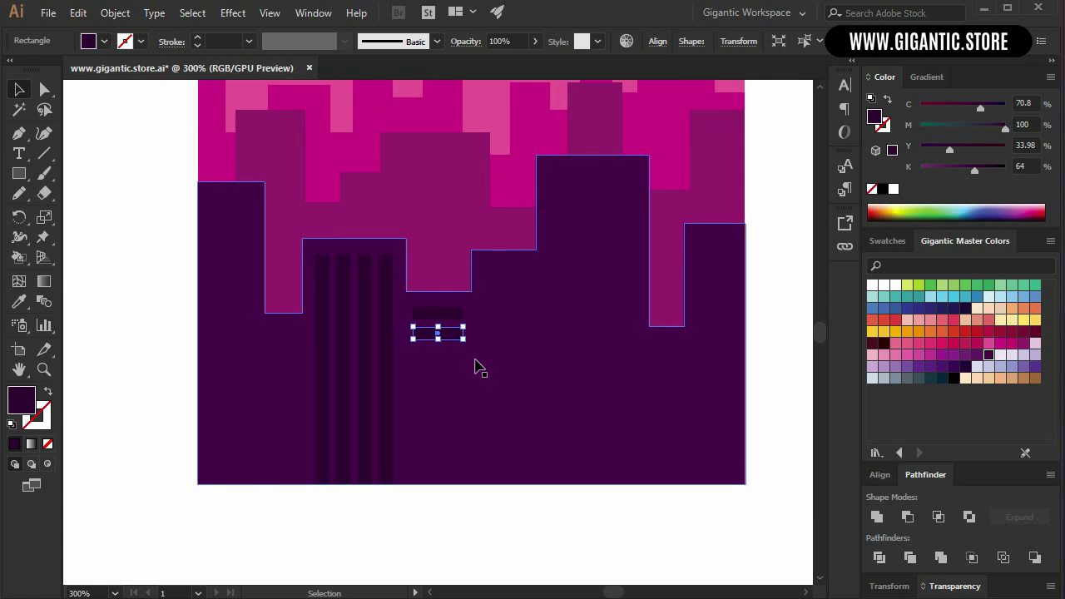
- Repeat the short horizontal bar downward to the base of the low middle building, making a column of nine bars
{"action": "key", "text": "ctrl+d"}
{"action": "key", "text": "ctrl+d"}
{"action": "key", "text": "ctrl+d"}
{"action": "key", "text": "ctrl+d"}
{"action": "key", "text": "ctrl+d"}
{"action": "key", "text": "ctrl+d"}
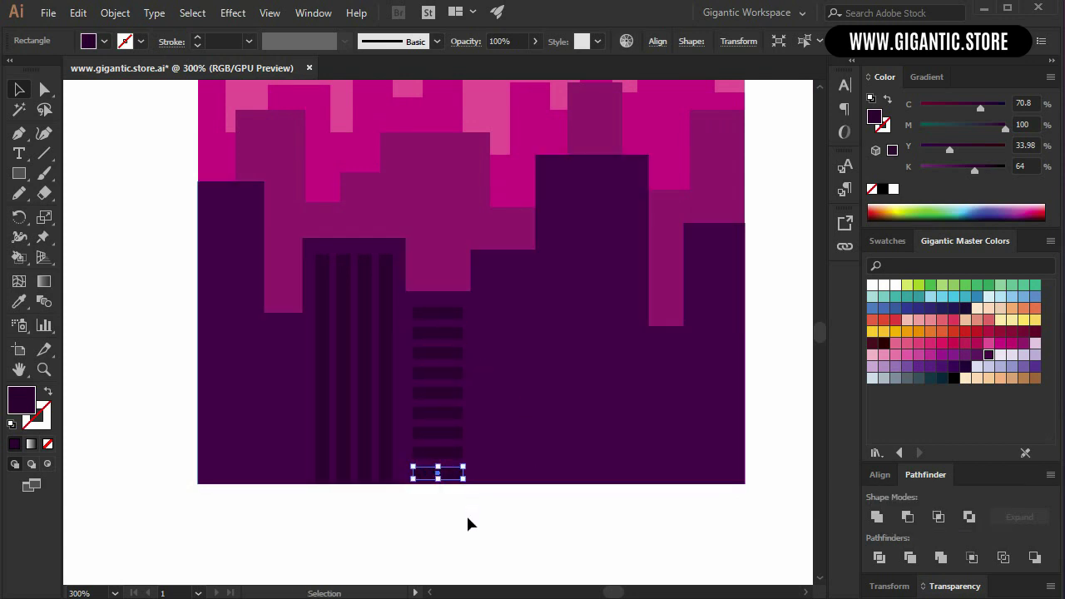
- Group the nine horizontal bars, excluding the skyline shapes, and deselect them
{"action": "left_click_drag", "start_coordinate": [428, 319], "coordinate": [430, 317]}
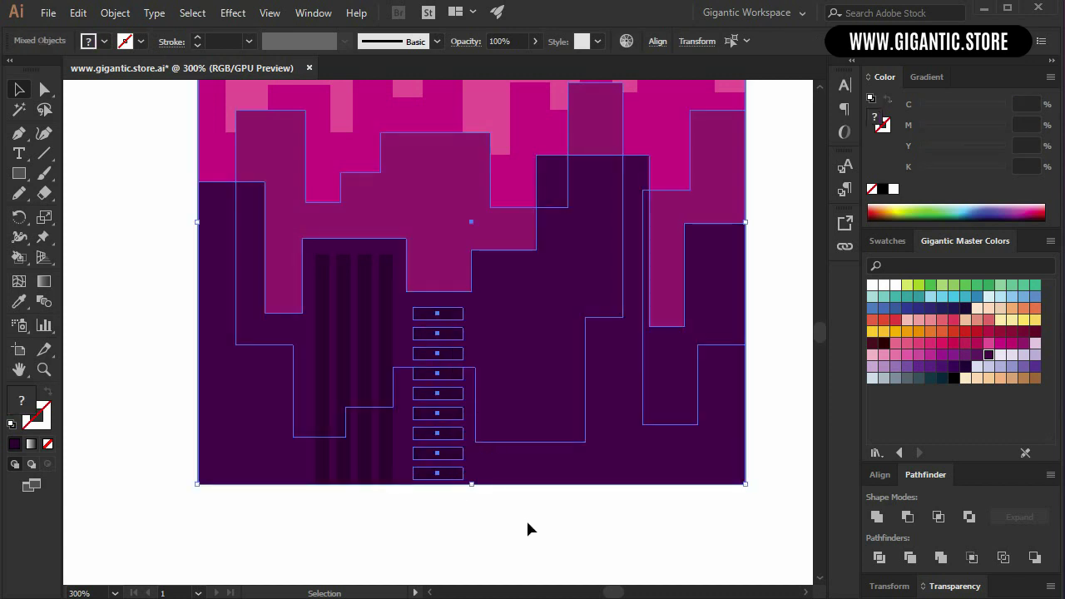
{"action": "left_click", "coordinate": [502, 419], "text": "shift"}
{"action": "key", "text": "ctrl+g"}
{"action": "left_click", "coordinate": [512, 516]}
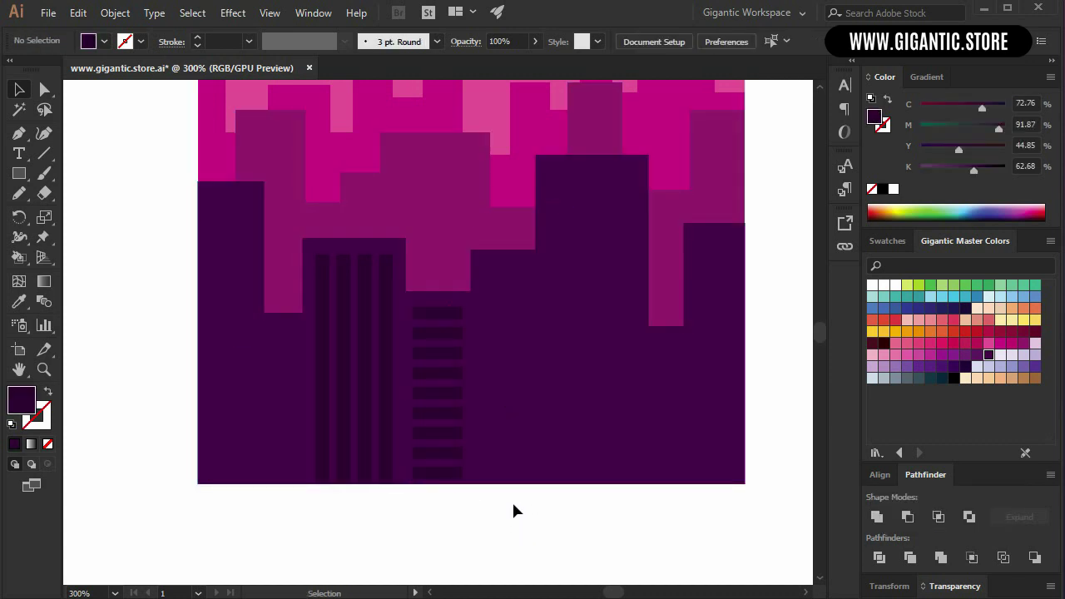
- Draw a thinner vertical stripe on the building beside the horizontal bars and duplicate it into four evenly spaced stripes
{"action": "key", "text": "m"}
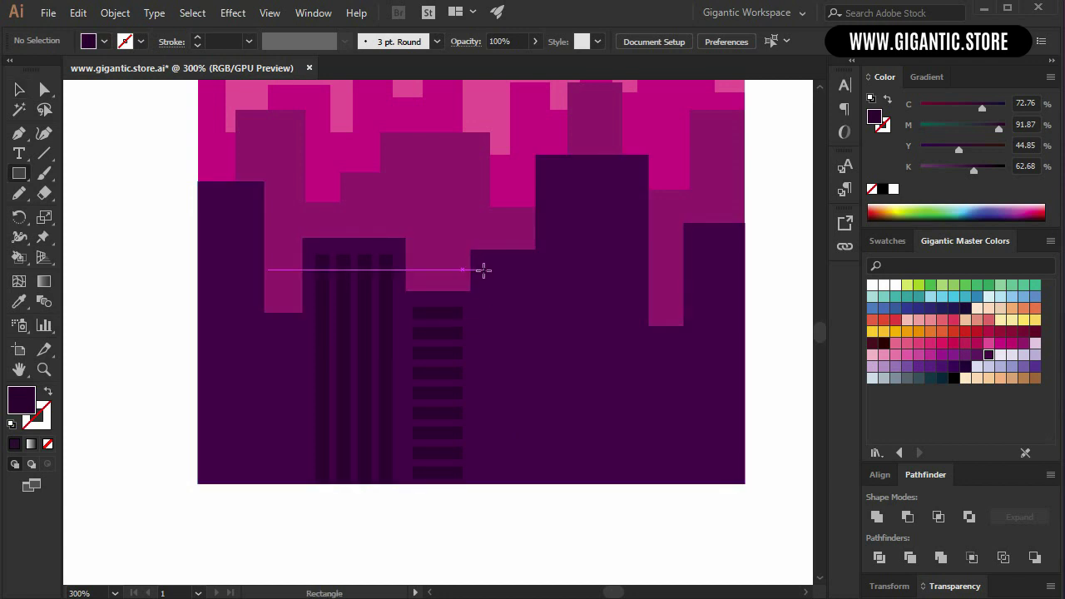
{"action": "left_click_drag", "start_coordinate": [487, 263], "coordinate": [492, 471]}
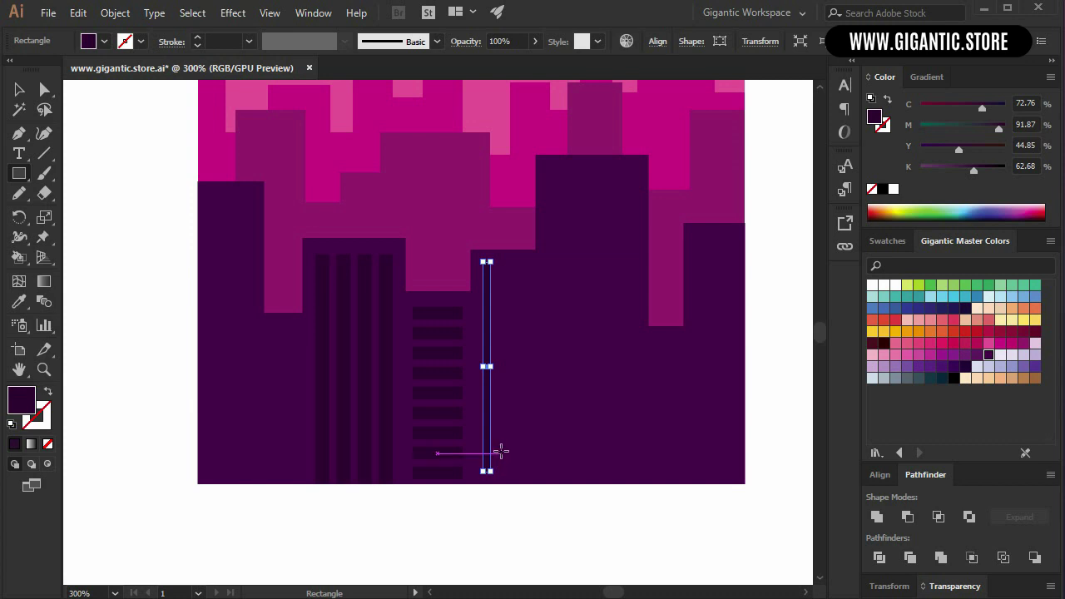
{"action": "left_click", "coordinate": [19, 90]}
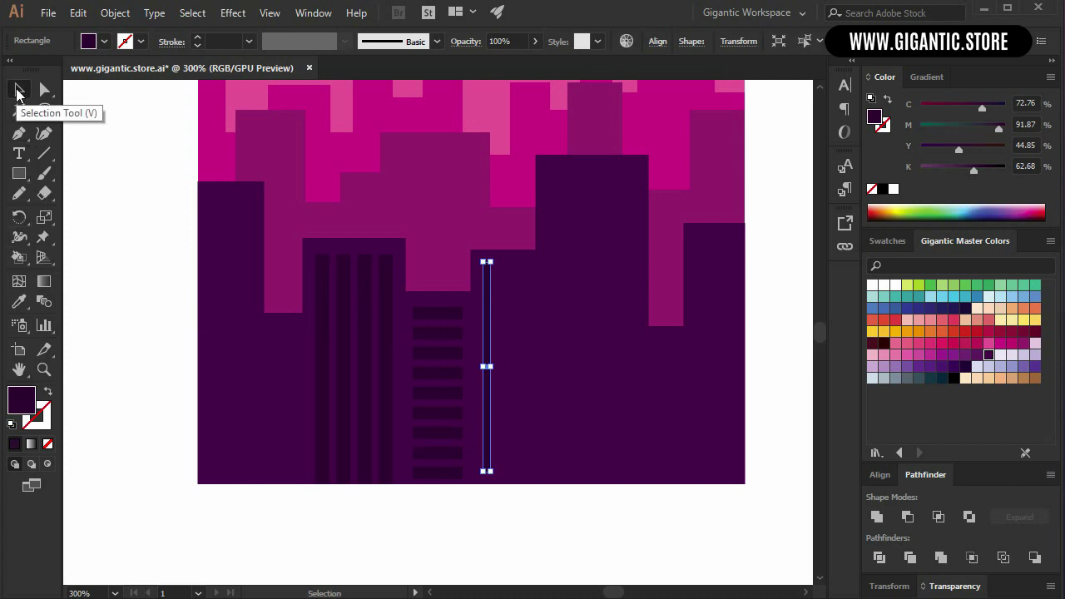
{"action": "key", "text": "ctrl+equal"}
{"action": "left_click_drag", "start_coordinate": [441, 239], "coordinate": [458, 239]}
{"action": "key", "text": "ctrl+d"}
{"action": "key", "text": "ctrl+d"}
{"action": "key", "text": "ctrl+d"}
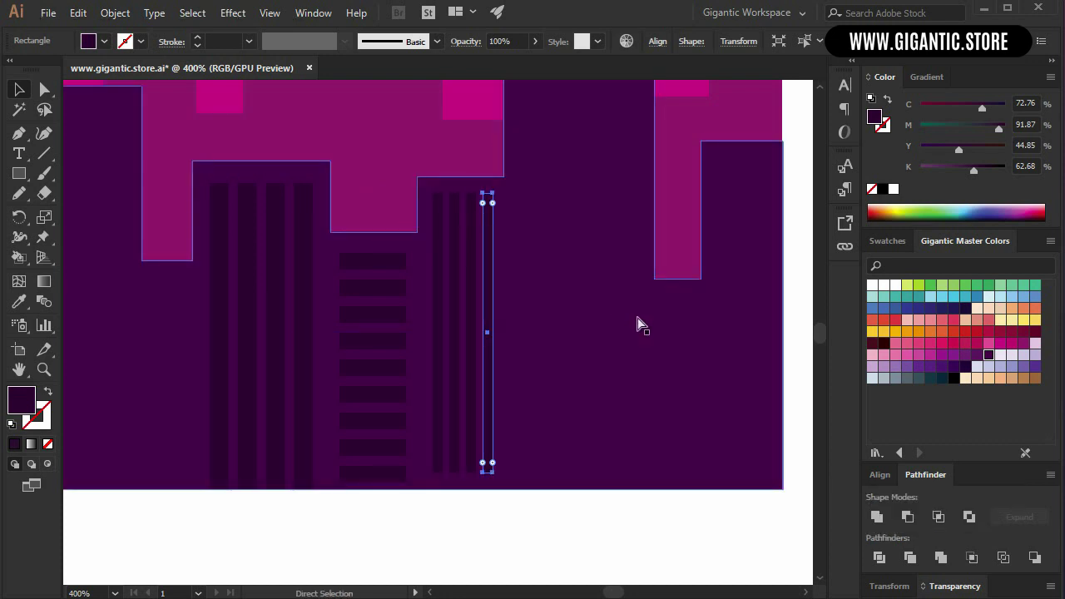
- Select the four thin stripes, extend them down to the building's base, and deselect them
{"action": "left_click", "coordinate": [475, 271], "text": "shift"}
{"action": "left_click", "coordinate": [459, 271], "text": "shift"}
{"action": "left_click", "coordinate": [441, 277], "text": "shift"}
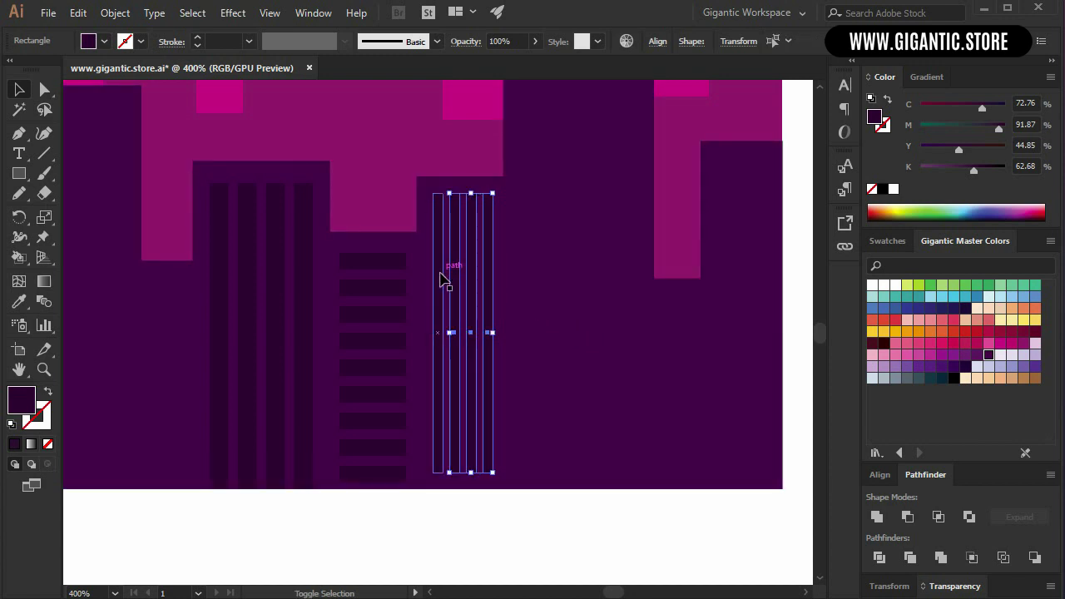
{"action": "left_click_drag", "start_coordinate": [463, 472], "coordinate": [463, 491]}
{"action": "left_click", "coordinate": [599, 497]}
- Draw a small horizontal window near the upper edge of the tallest dark building and nudge it down slightly
{"action": "scroll", "coordinate": [599, 497], "scroll_direction": "up", "scroll_amount": 3}
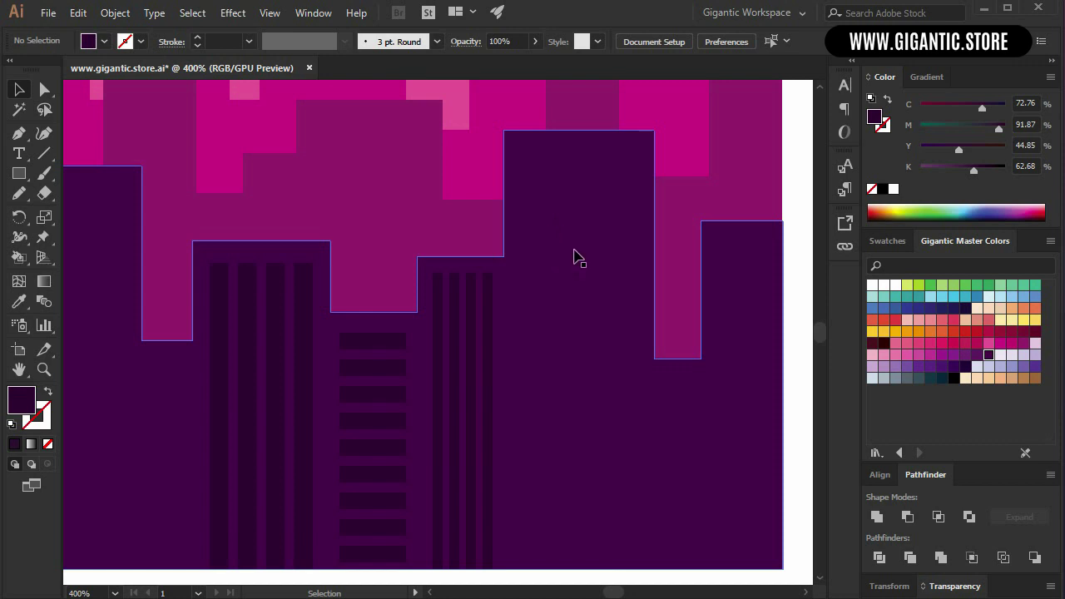
{"action": "key", "text": "m"}
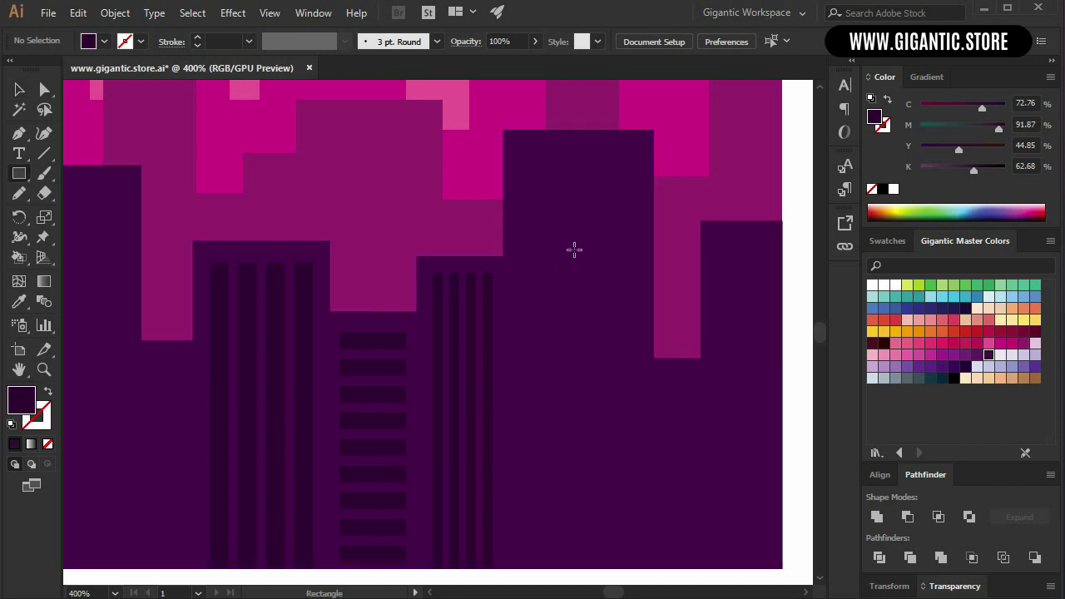
{"action": "left_click_drag", "start_coordinate": [518, 143], "coordinate": [569, 156]}
{"action": "left_click", "coordinate": [19, 90]}
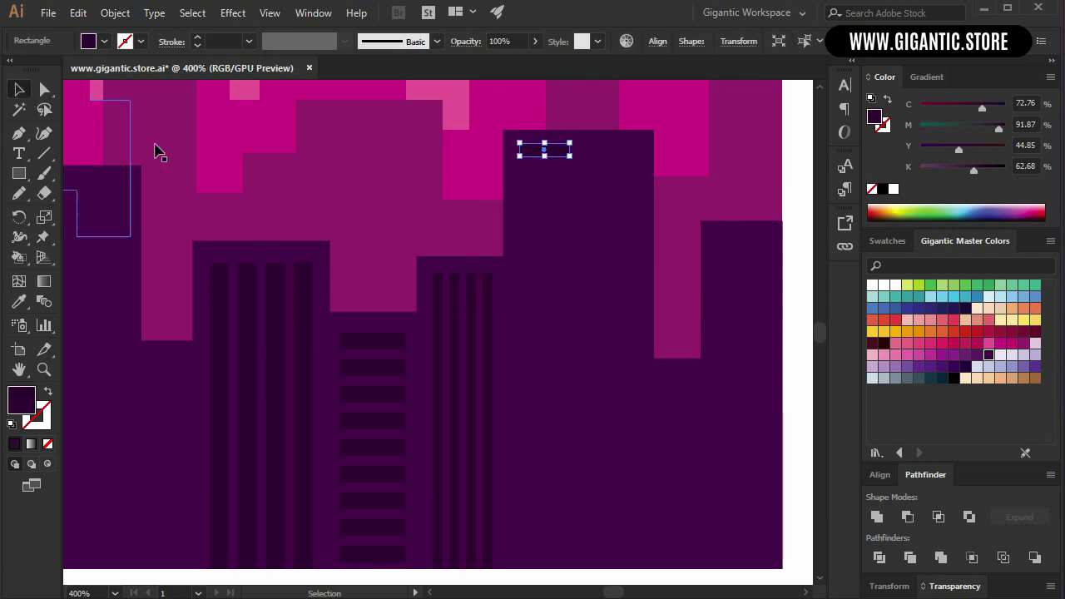
{"action": "key", "text": "ctrl+plus"}
{"action": "scroll", "coordinate": [582, 233], "scroll_direction": "down", "scroll_amount": 1}
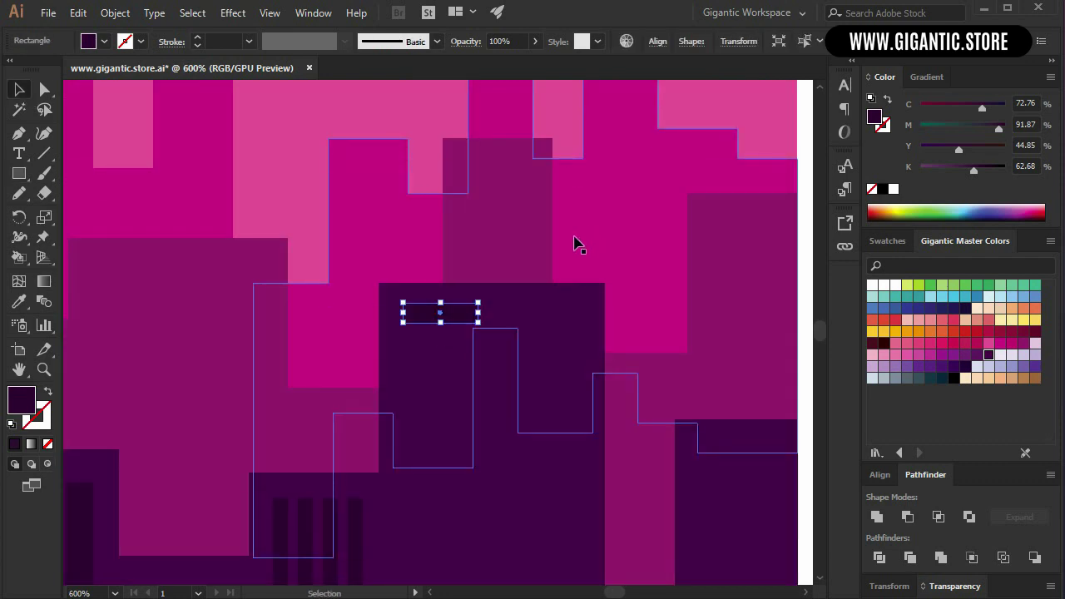
{"action": "key", "text": "Down"}
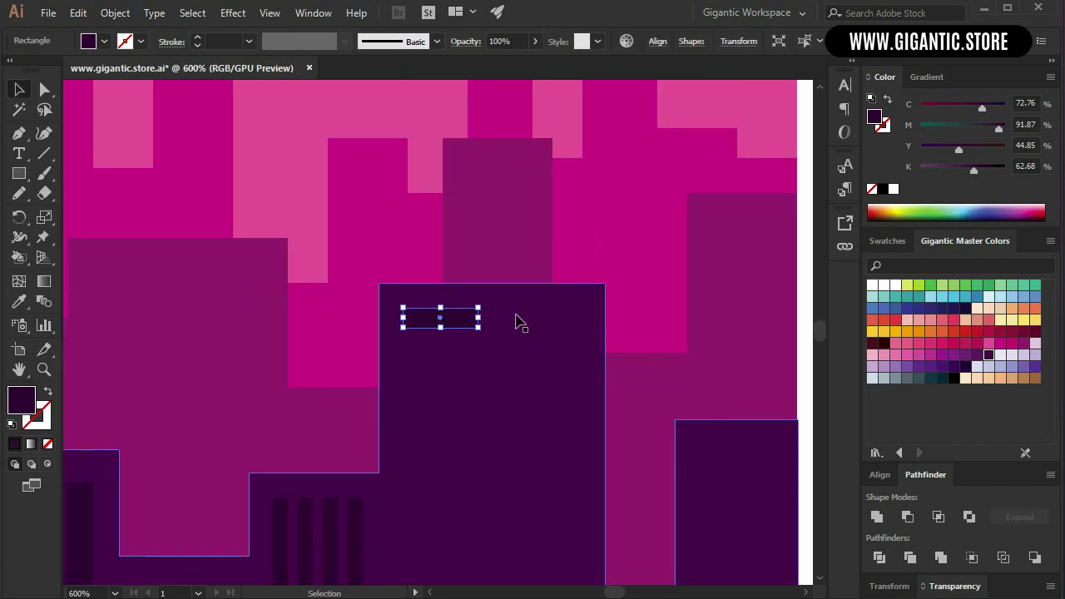
- Duplicate the window across the tallest building and group the two windows as a row
{"action": "left_click_drag", "start_coordinate": [456, 326], "coordinate": [555, 329]}
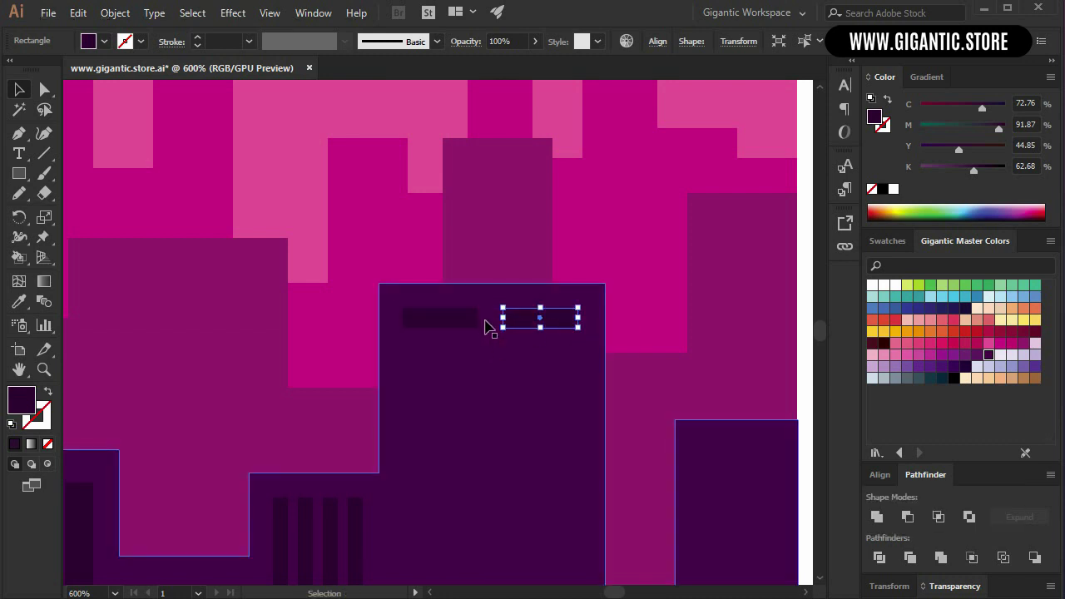
{"action": "left_click", "coordinate": [463, 327], "text": "shift"}
{"action": "key", "text": "ctrl+g"}
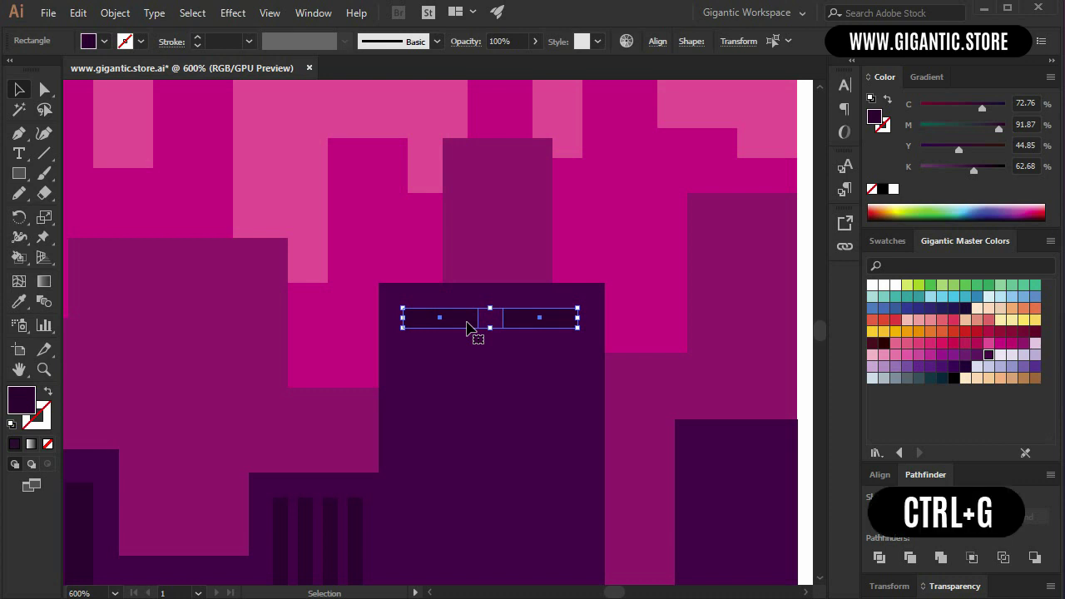
- Duplicate the grouped window row directly below the first one on the tallest building
{"action": "scroll", "coordinate": [524, 325], "scroll_direction": "down", "scroll_amount": 2}
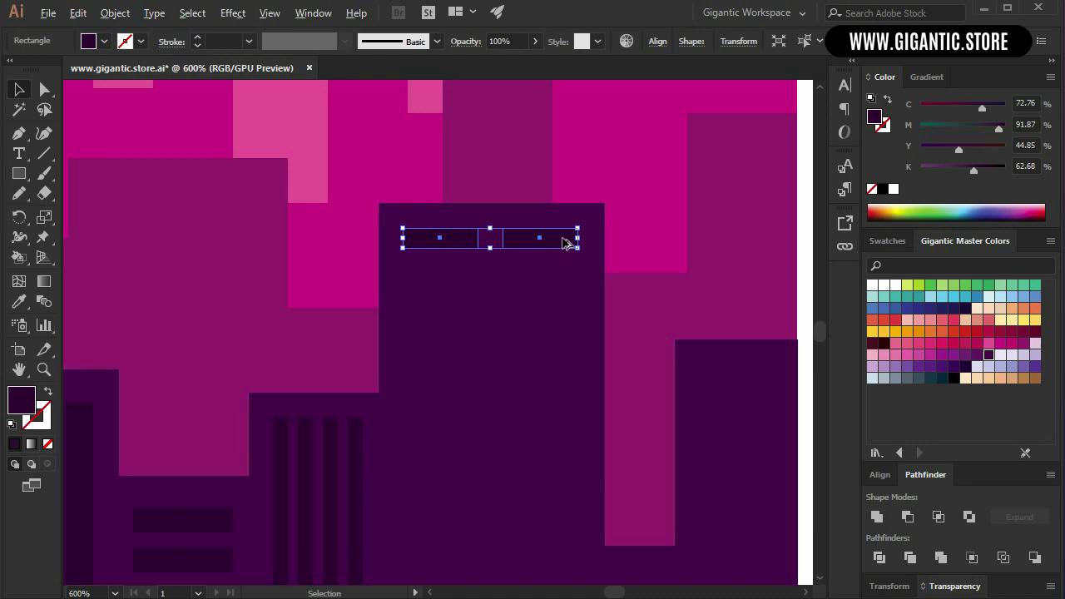
{"action": "left_click_drag", "start_coordinate": [562, 243], "coordinate": [562, 278]}
{"action": "key", "text": "ctrl+minus"}
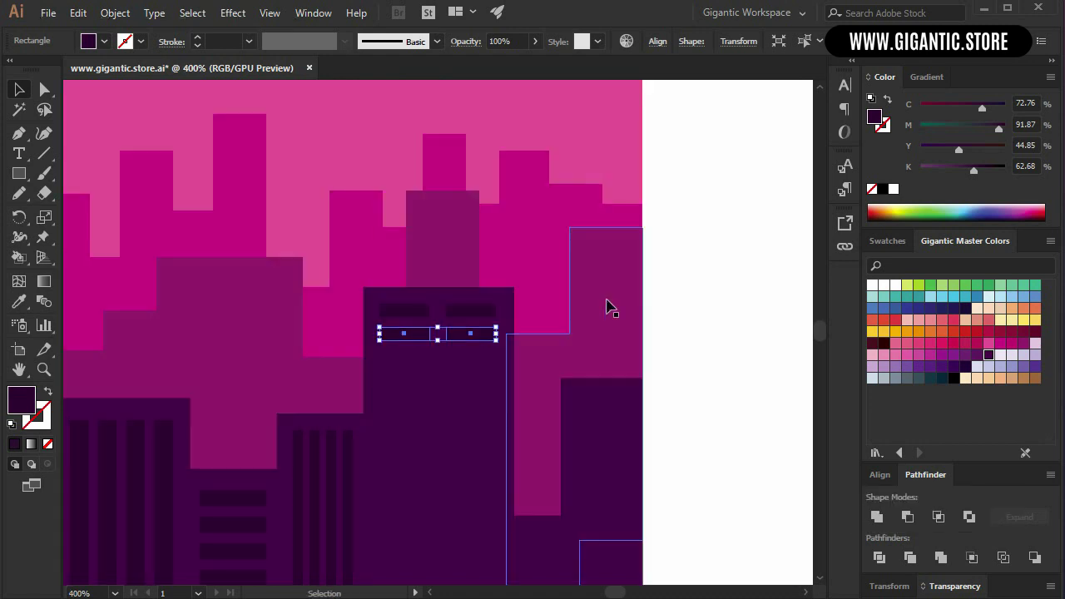
- Repeat the two-window row at the same spacing down the tallest building to its base, select all the rows, and deselect them
{"action": "scroll", "coordinate": [507, 404], "scroll_direction": "down", "scroll_amount": 5}
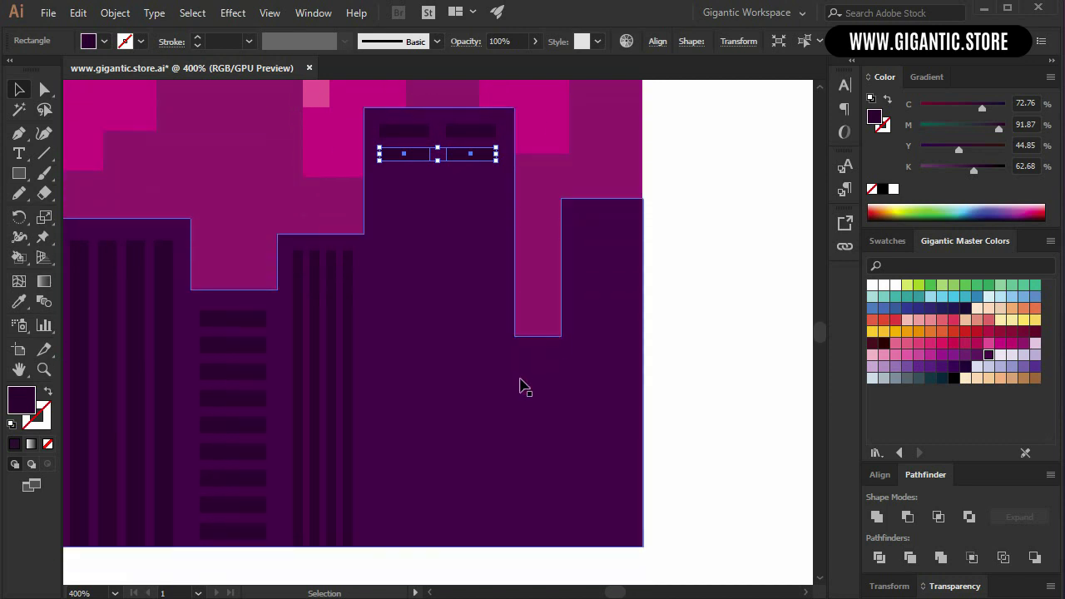
{"action": "key", "text": "ctrl+d"}
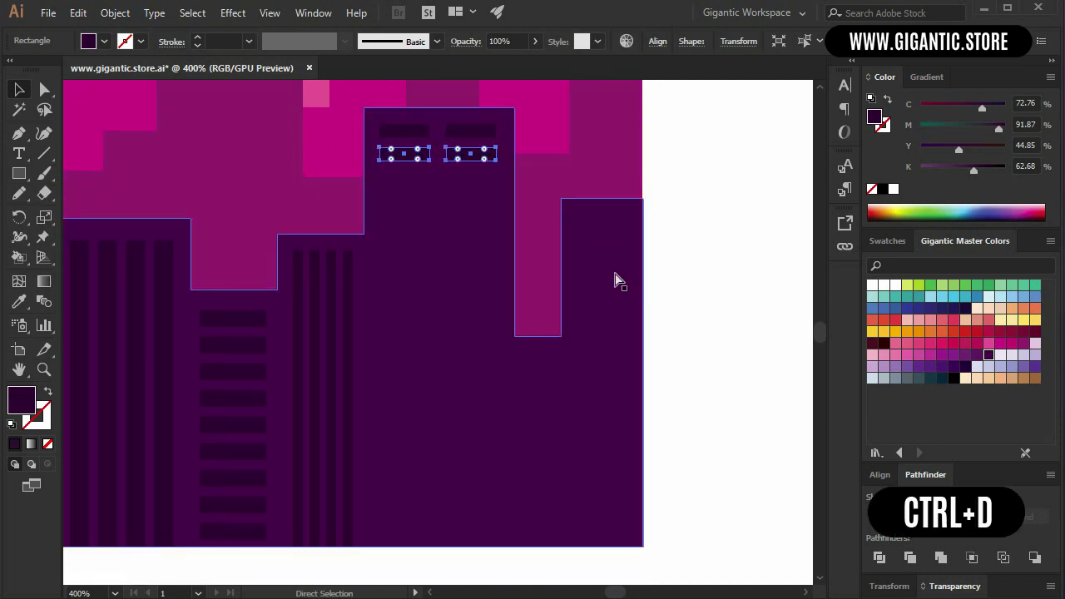
{"action": "key", "text": "ctrl+d"}
{"action": "key", "text": "ctrl+d"}
{"action": "key", "text": "ctrl+d"}
{"action": "key", "text": "ctrl+d"}
{"action": "key", "text": "ctrl+d"}
{"action": "key", "text": "ctrl+d"}
{"action": "key", "text": "ctrl+d"}
{"action": "key", "text": "ctrl+d"}
{"action": "key", "text": "ctrl+d"}
{"action": "key", "text": "ctrl+d"}
{"action": "key", "text": "ctrl+d"}
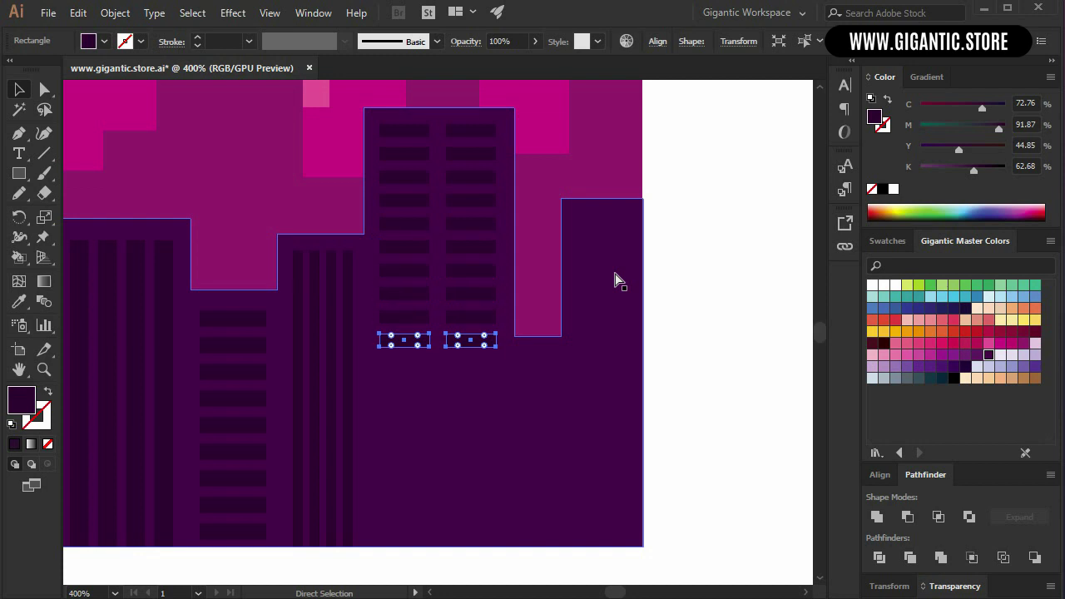
{"action": "key", "text": "ctrl+d"}
{"action": "key", "text": "ctrl+d"}
{"action": "key", "text": "ctrl+d"}
{"action": "key", "text": "ctrl+d"}
{"action": "key", "text": "ctrl+d"}
{"action": "key", "text": "v"}
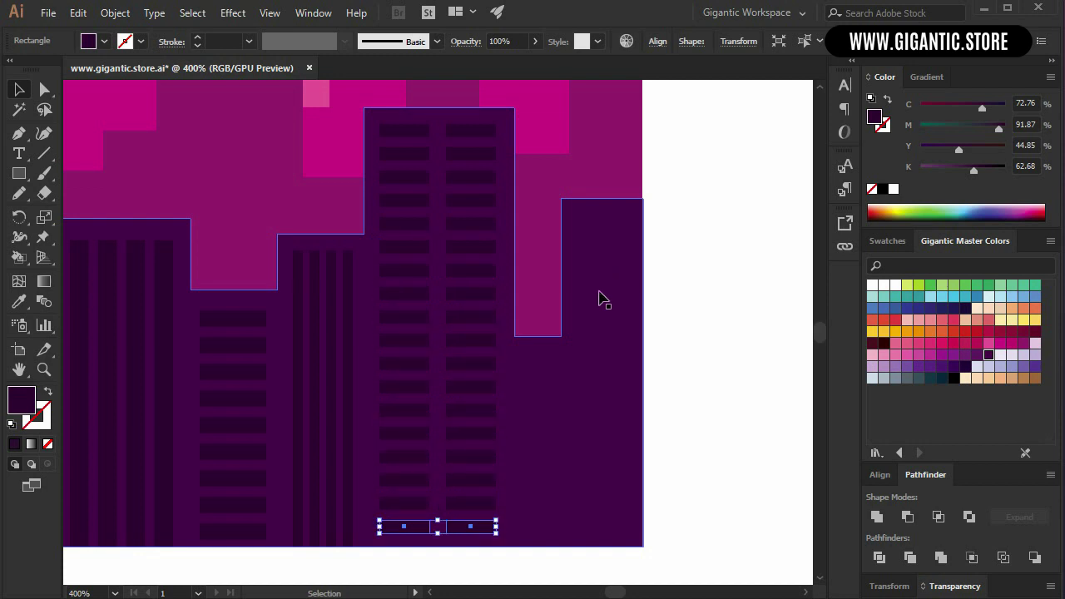
{"action": "key", "text": "ctrl+a"}
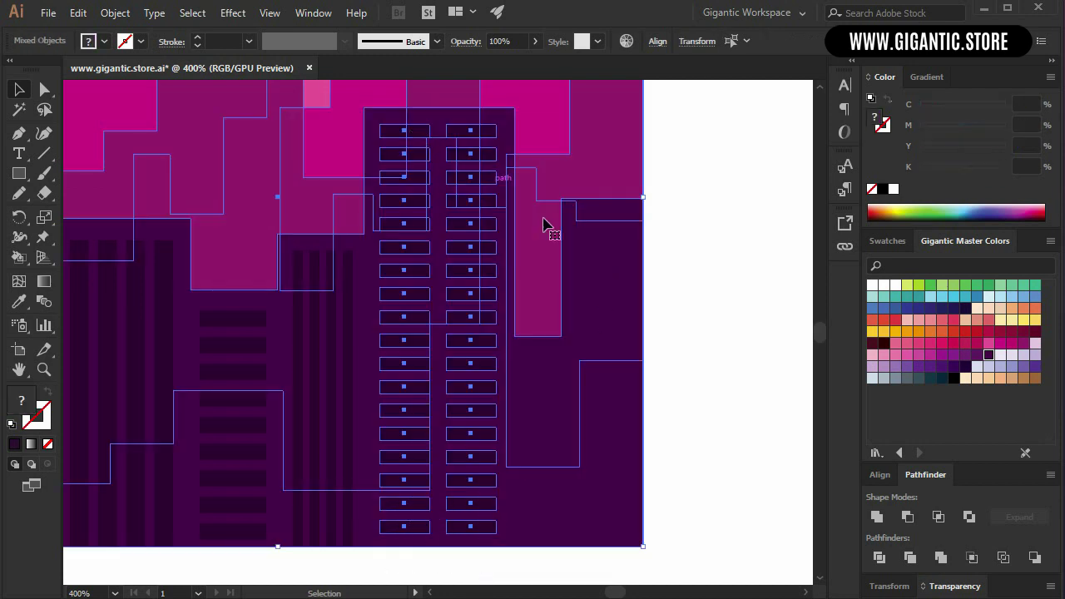
{"action": "left_click_drag", "start_coordinate": [550, 248], "coordinate": [550, 248]}
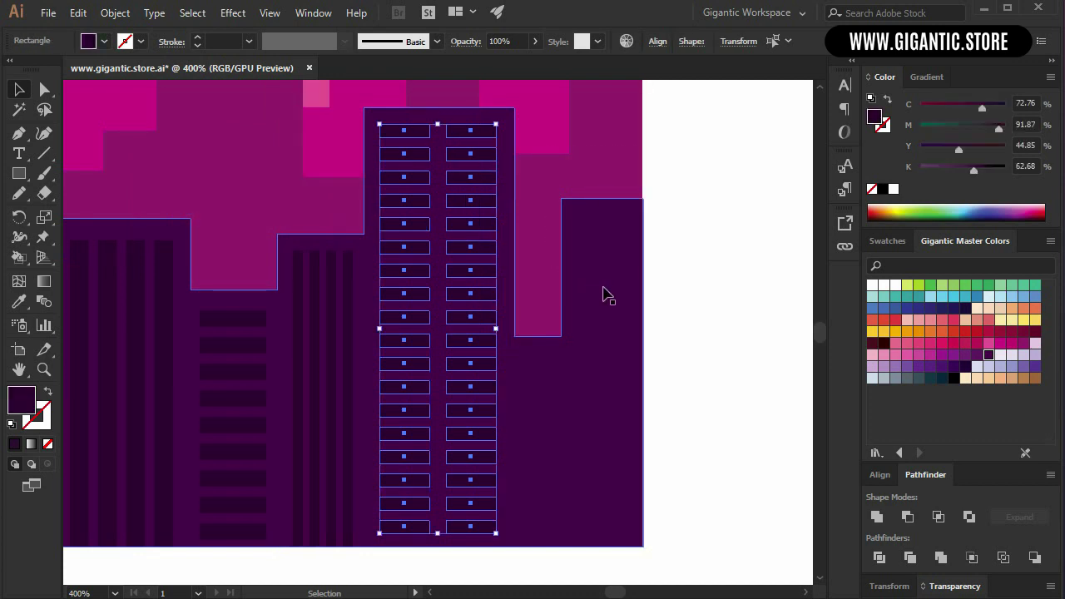
{"action": "left_click", "coordinate": [682, 243]}
- Draw a dark rectangle on the low building beside the tallest one and a thin vertical stripe on the rightmost building
{"action": "key", "text": "m"}
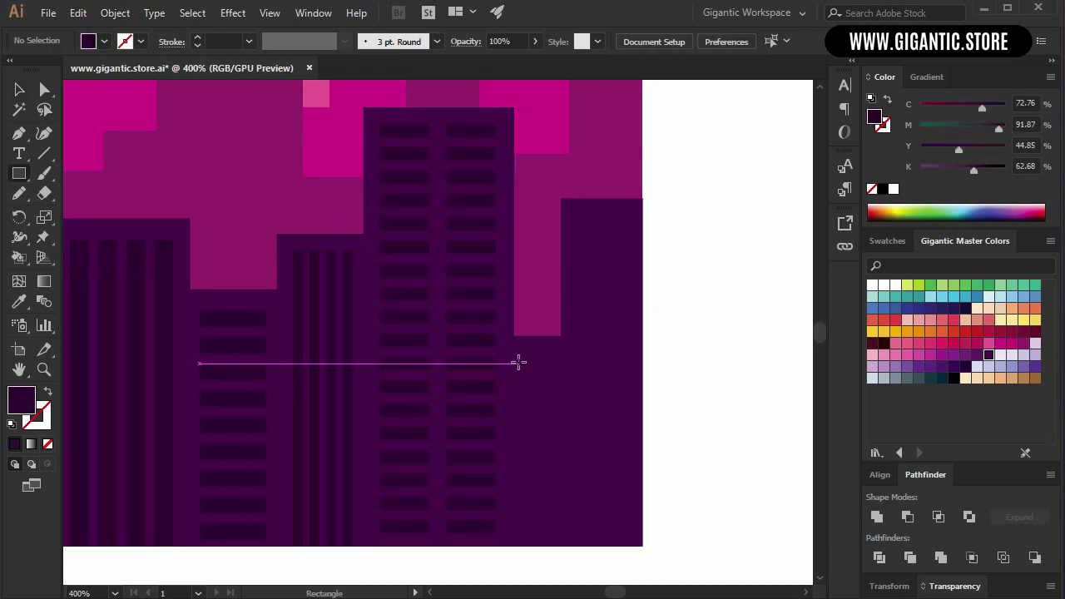
{"action": "left_click_drag", "start_coordinate": [517, 362], "coordinate": [560, 545]}
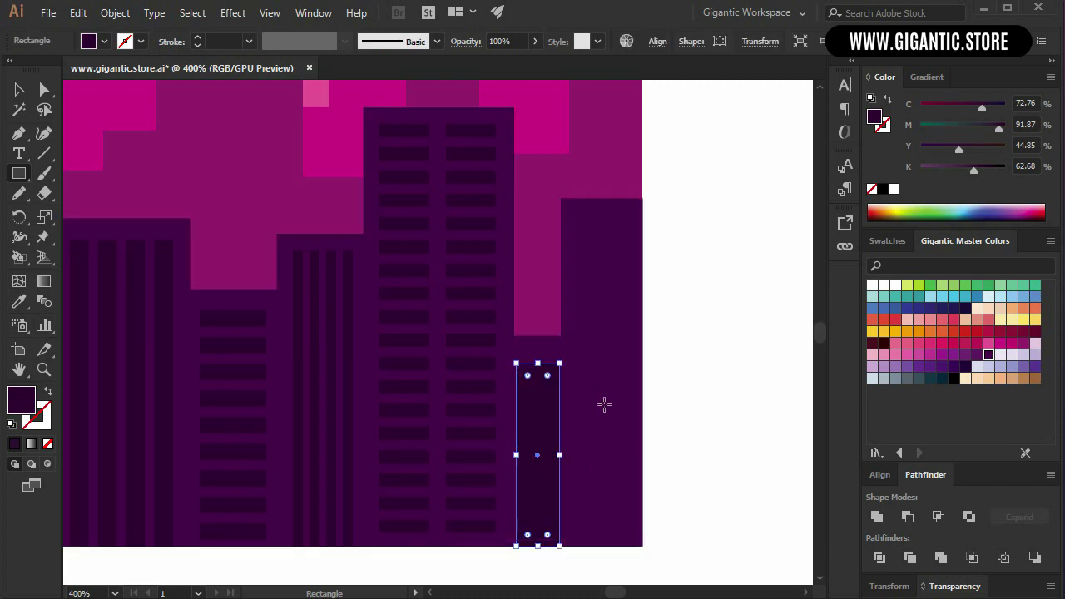
{"action": "left_click_drag", "start_coordinate": [574, 221], "coordinate": [580, 533]}
- Duplicate the thin stripe across the rightmost building to make four evenly spaced stripes, and deselect
{"action": "left_click", "coordinate": [19, 93]}
{"action": "key", "text": "a"}
{"action": "key", "text": "v"}
{"action": "mouse_move", "coordinate": [583, 274]}
{"action": "left_mouse_down"}
{"action": "mouse_move", "coordinate": [599, 275]}
{"action": "mouse_move", "coordinate": [594, 268]}
{"action": "left_mouse_up"}
{"action": "key", "text": "ctrl+d"}
{"action": "key", "text": "ctrl+d"}
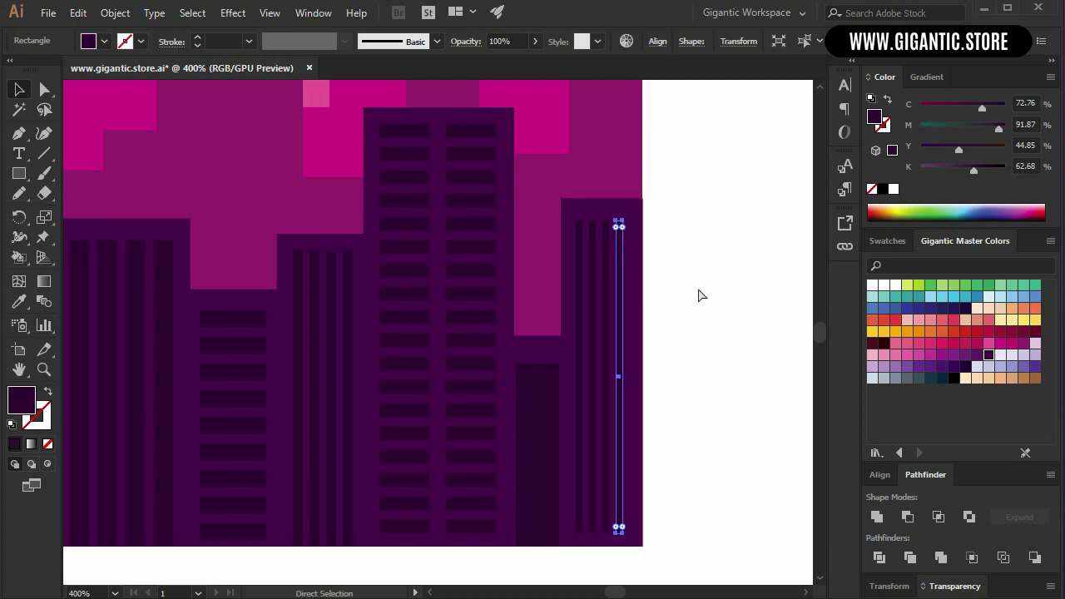
{"action": "left_click", "coordinate": [699, 291]}
- Draw a dark rectangle on the low building between the leftmost tower and the four-stripe building, reaching down to the base
{"action": "key", "text": "h"}
{"action": "left_click_drag", "start_coordinate": [124, 310], "coordinate": [306, 299]}
{"action": "key", "text": "m"}
{"action": "left_click_drag", "start_coordinate": [215, 322], "coordinate": [266, 534]}
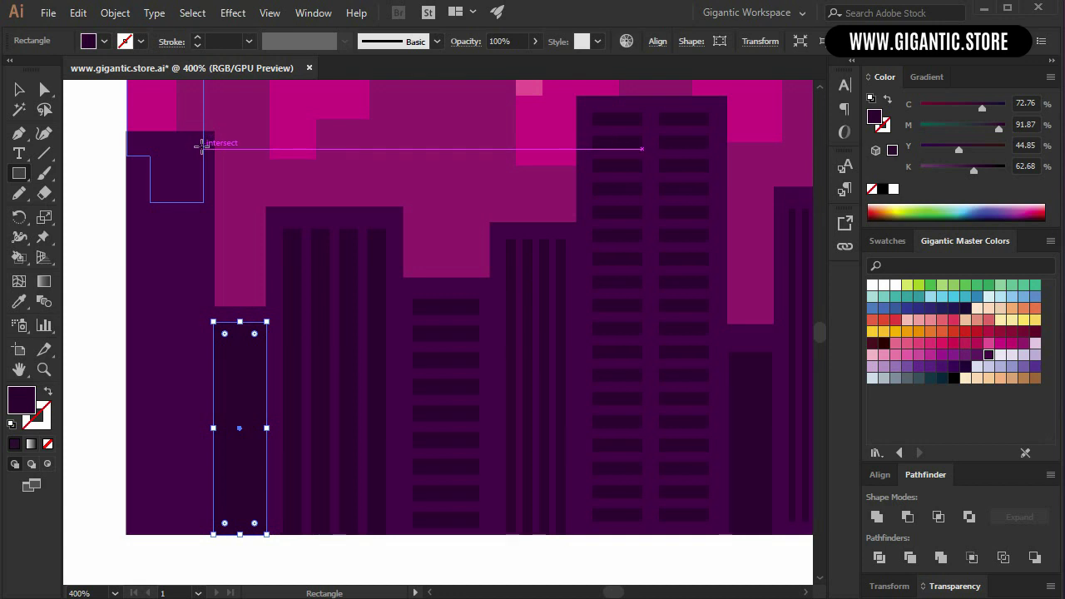
- Draw a thin horizontal stripe near the leftmost building's roof and repeat it at even spacing down to the base
{"action": "left_click_drag", "start_coordinate": [203, 152], "coordinate": [127, 155]}
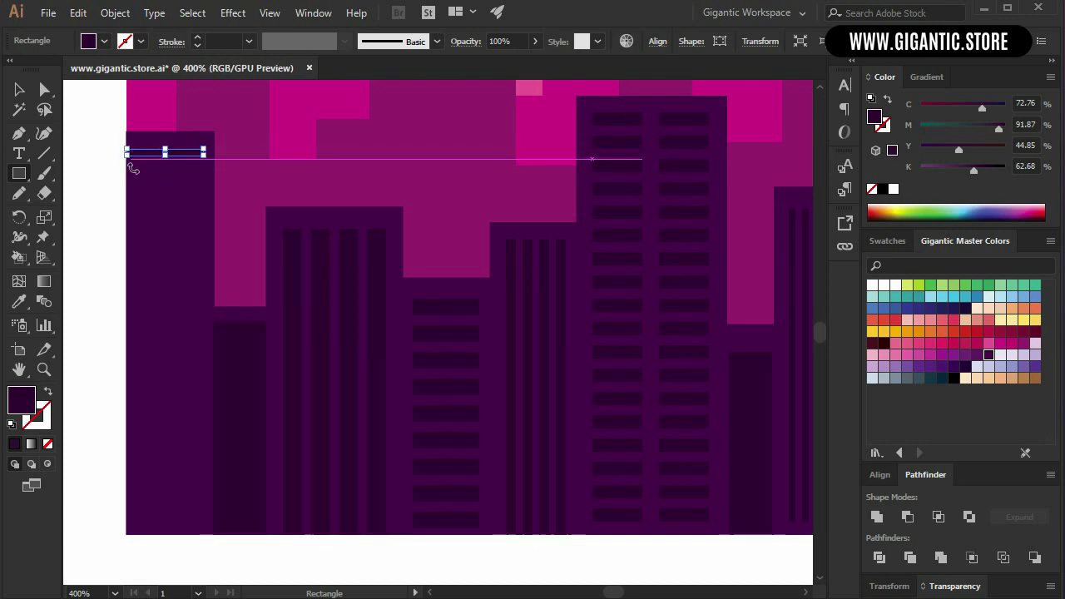
{"action": "key", "text": "ctrl+equal"}
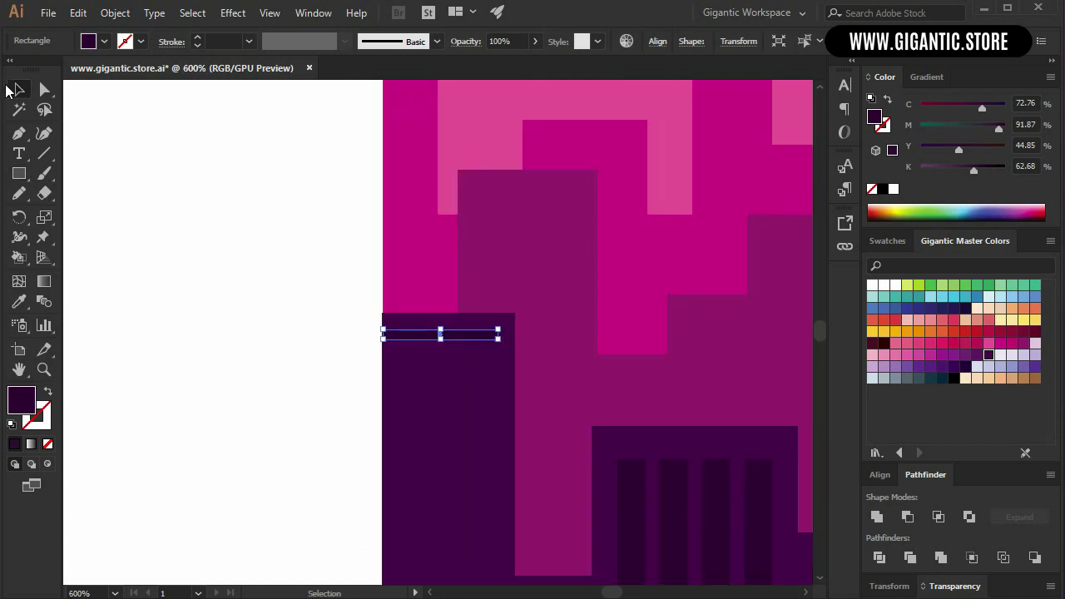
{"action": "left_click_drag", "start_coordinate": [445, 331], "coordinate": [452, 350]}
{"action": "key", "text": "ctrl+minus"}
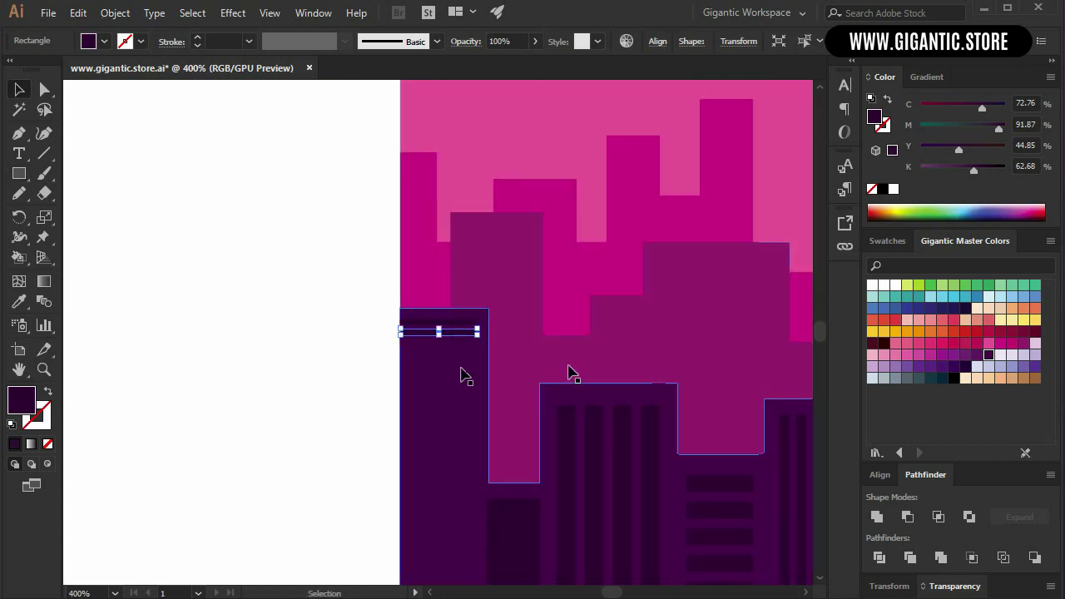
{"action": "scroll", "coordinate": [632, 349], "scroll_direction": "down", "scroll_amount": 3}
{"action": "key", "text": "ctrl+d"}
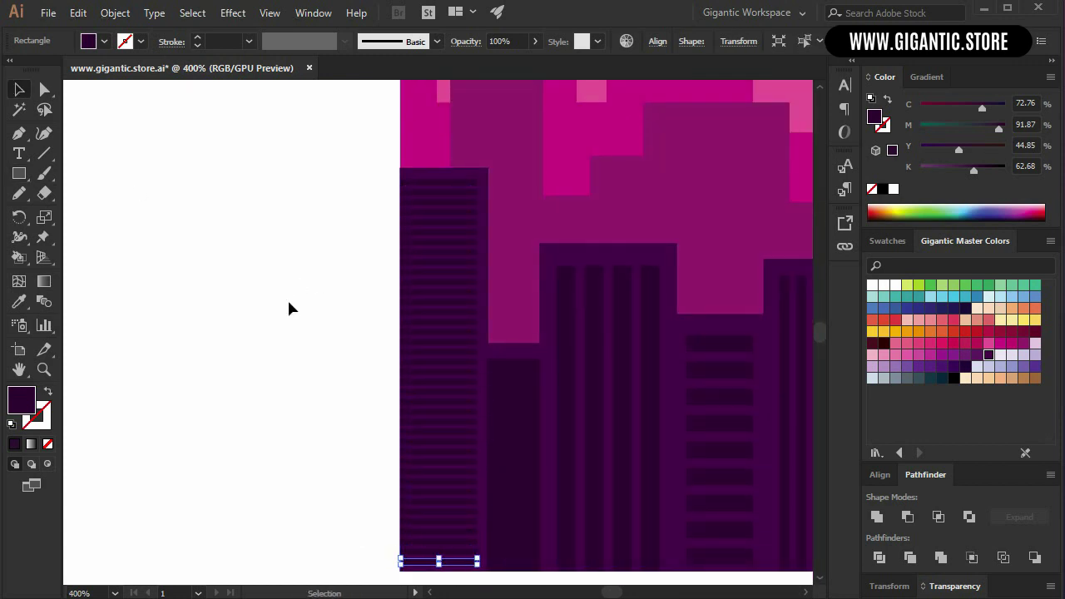
{"action": "left_click", "coordinate": [316, 357]}
{"action": "left_click_drag", "start_coordinate": [474, 572], "coordinate": [474, 572]}
- Select the front skyline with all its windows and stripes, without the background layers, group them, and deselect
{"action": "key", "text": "ctrl+minus"}
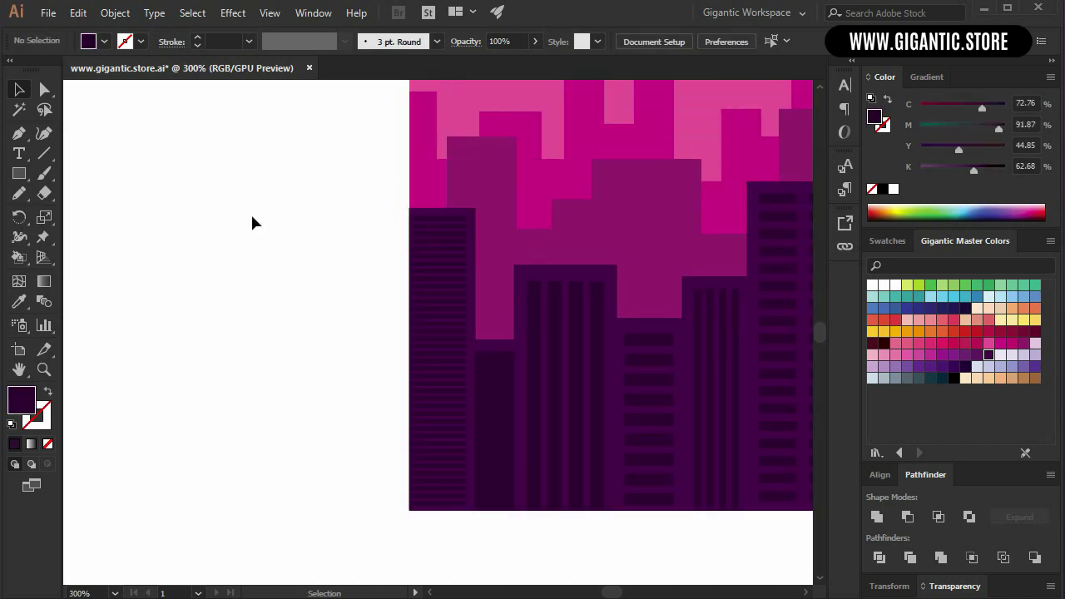
{"action": "scroll", "coordinate": [251, 212], "scroll_direction": "right", "scroll_amount": 5}
{"action": "left_click_drag", "start_coordinate": [98, 118], "coordinate": [168, 111]}
{"action": "key", "text": "ctrl+minus"}
{"action": "scroll", "coordinate": [350, 228], "scroll_direction": "up", "scroll_amount": 1}
{"action": "key", "text": "v"}
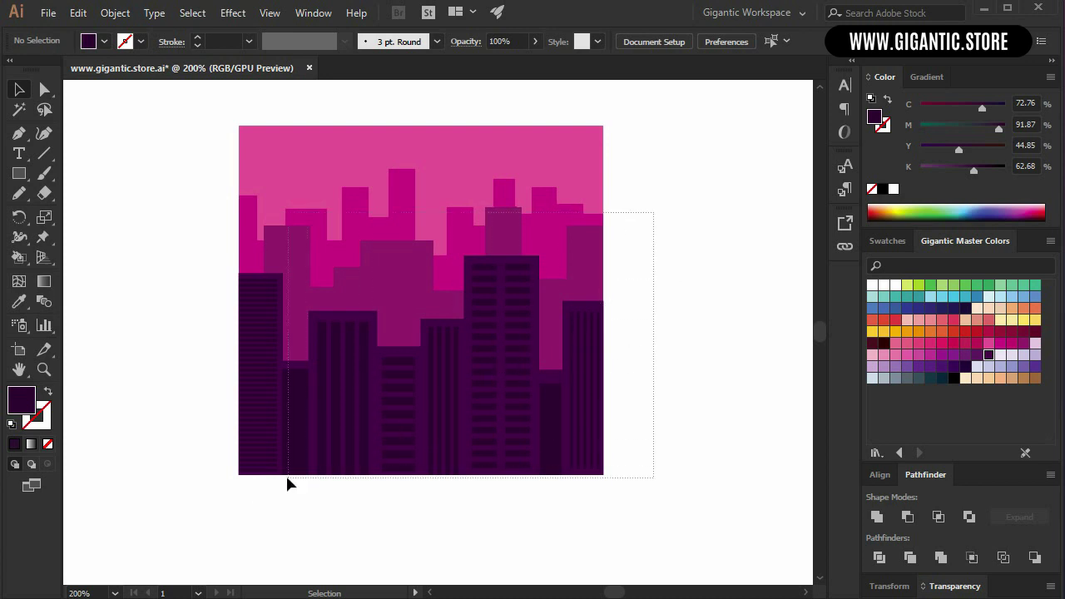
{"action": "left_click_drag", "start_coordinate": [208, 492], "coordinate": [208, 492]}
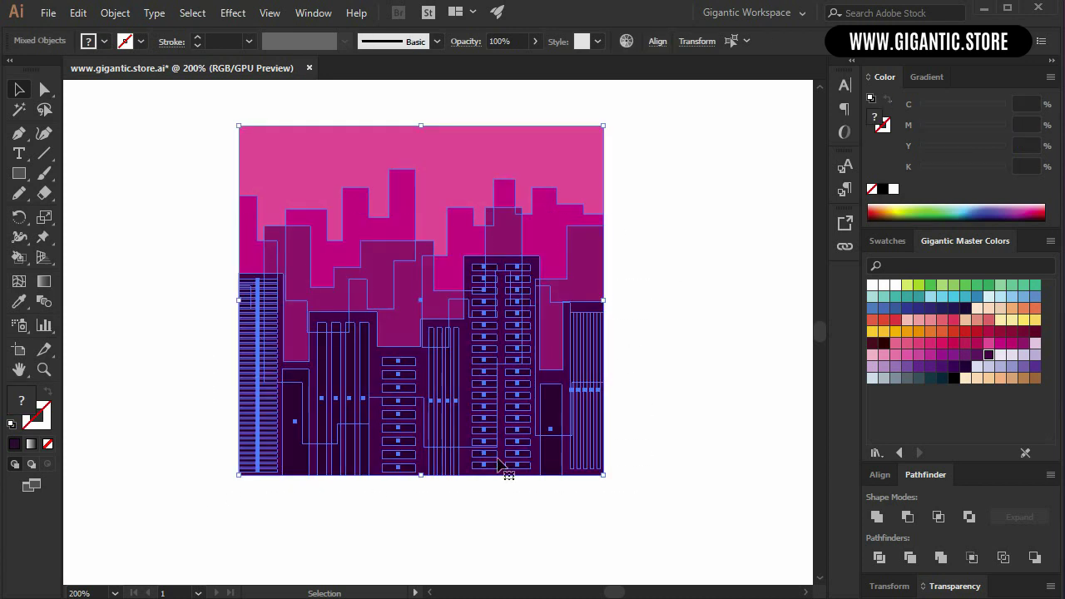
{"action": "left_click_drag", "start_coordinate": [641, 165], "coordinate": [582, 266]}
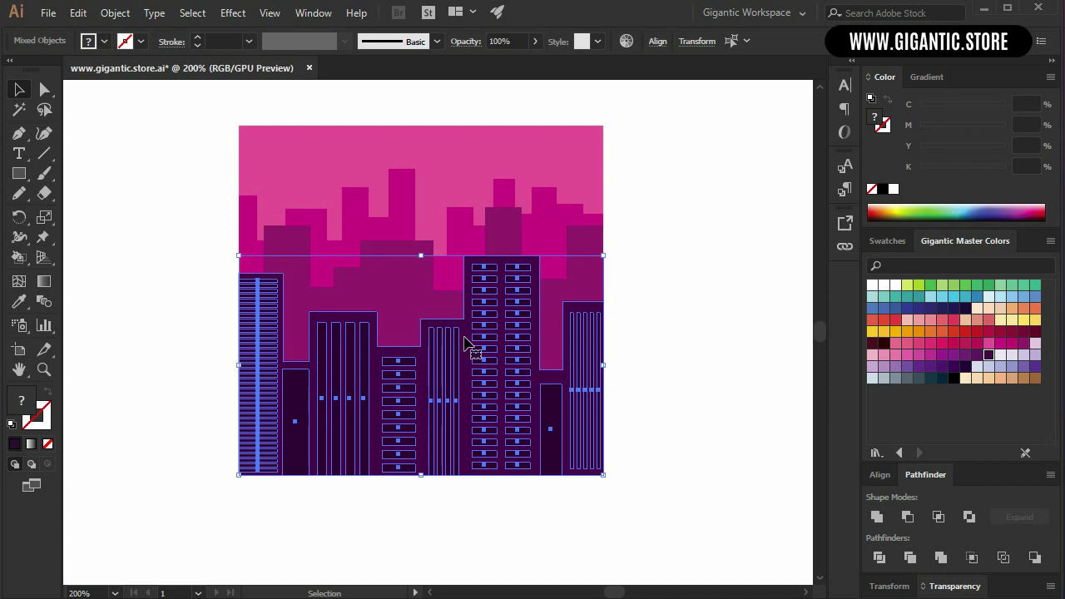
{"action": "key", "text": "ctrl+g"}
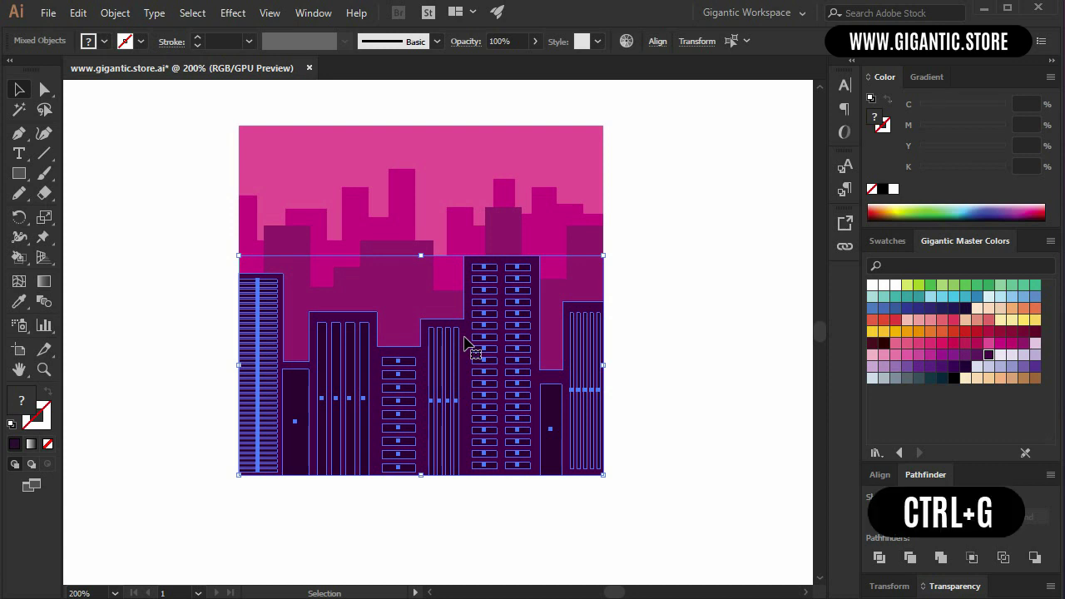
{"action": "left_click", "coordinate": [697, 355]}
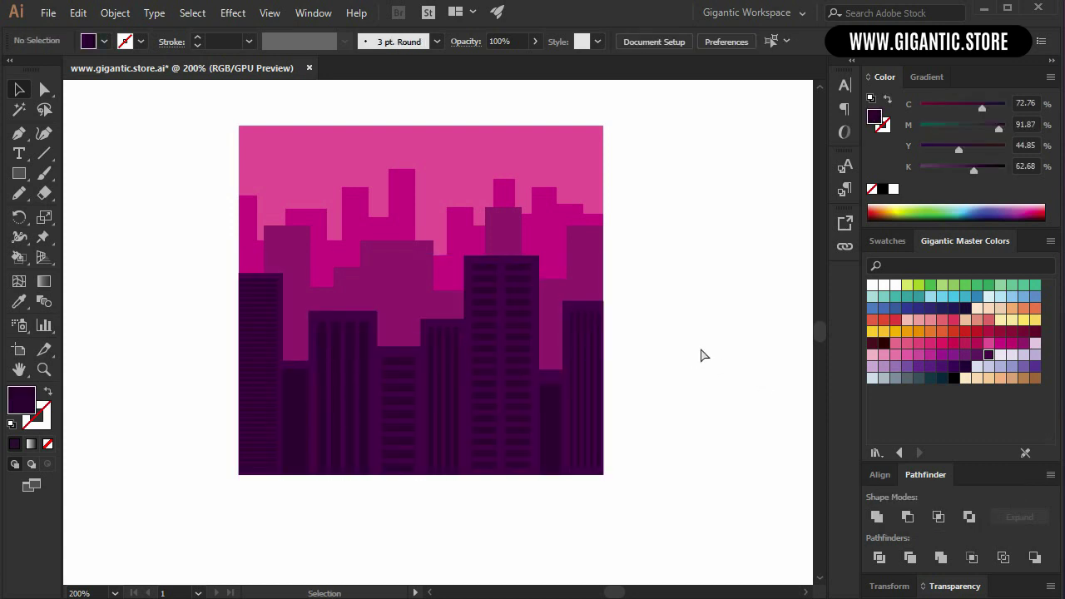
- Draw a dark block on the leftmost building's roof and a wider slab above it in the front skyline's purple
{"action": "key", "text": "ctrl+equal"}
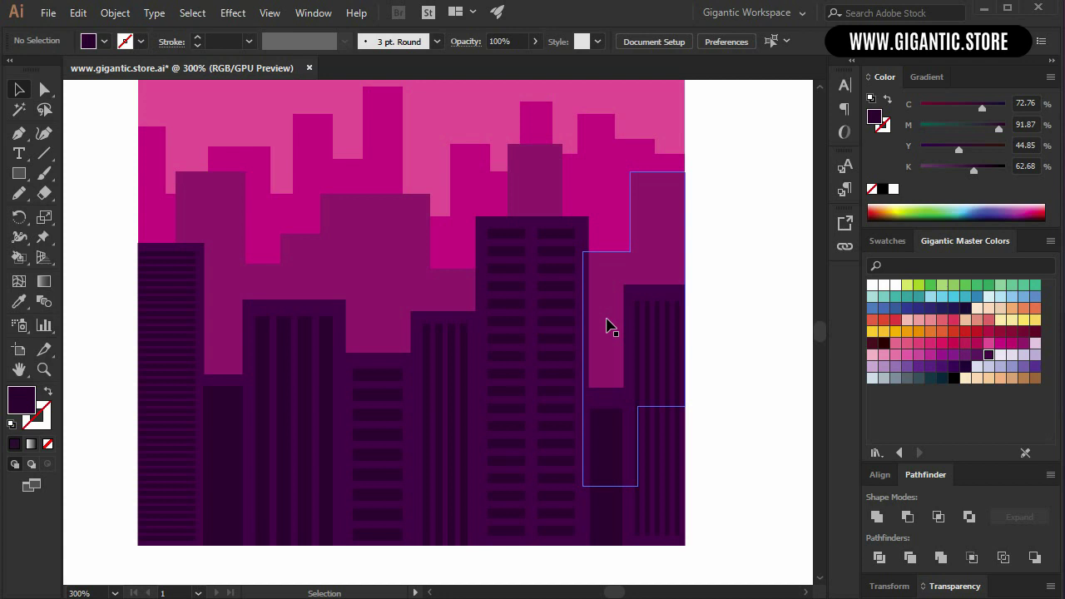
{"action": "key", "text": "space"}
{"action": "left_click_drag", "start_coordinate": [304, 294], "coordinate": [410, 302]}
{"action": "key", "text": "ctrl+equal"}
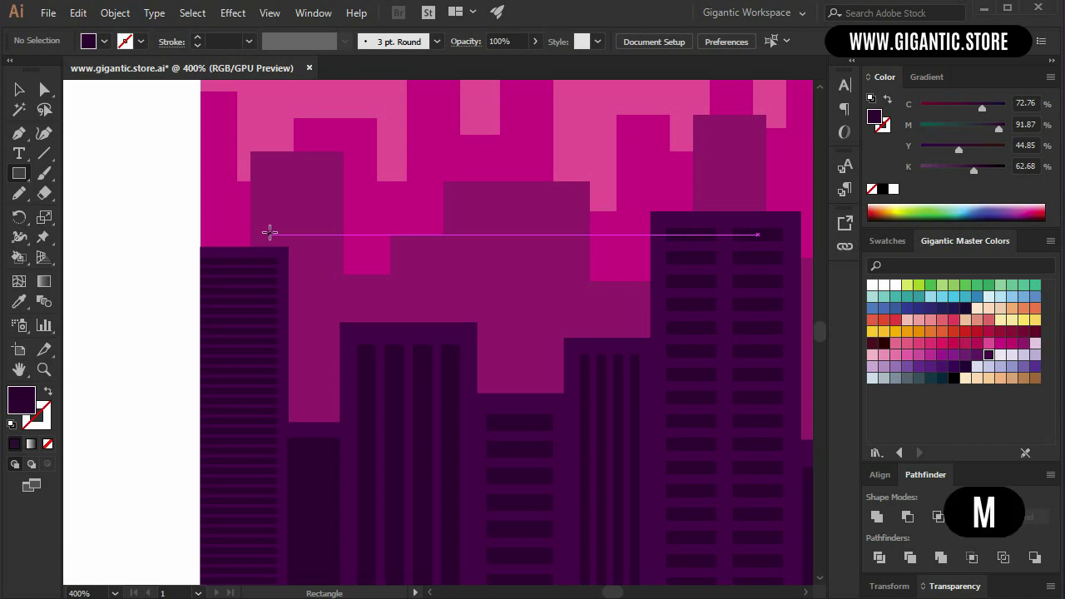
{"action": "left_click_drag", "start_coordinate": [269, 232], "coordinate": [201, 247]}
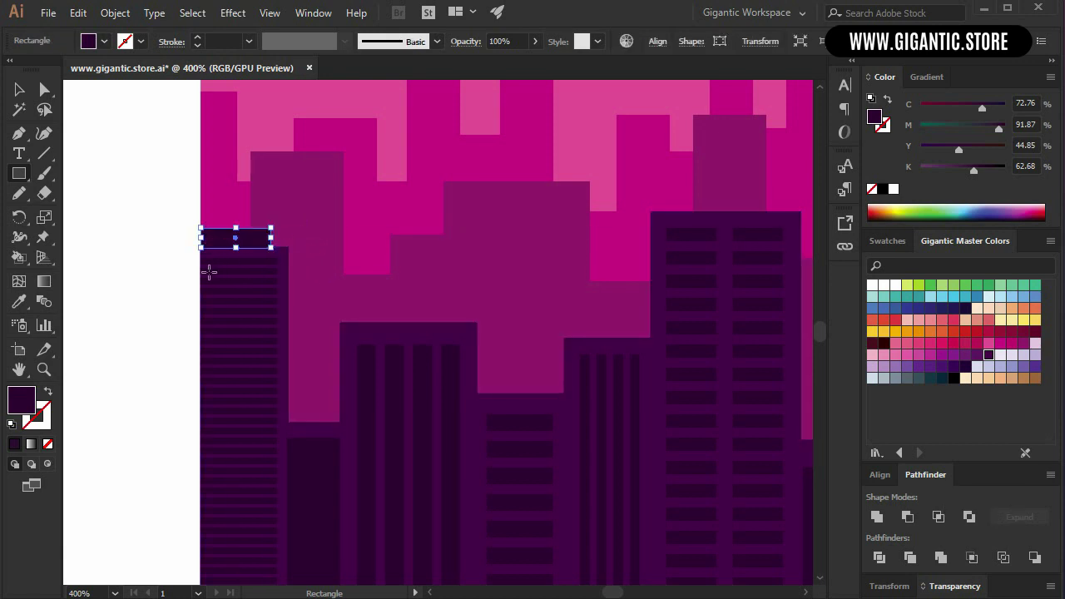
{"action": "left_click_drag", "start_coordinate": [306, 214], "coordinate": [200, 227]}
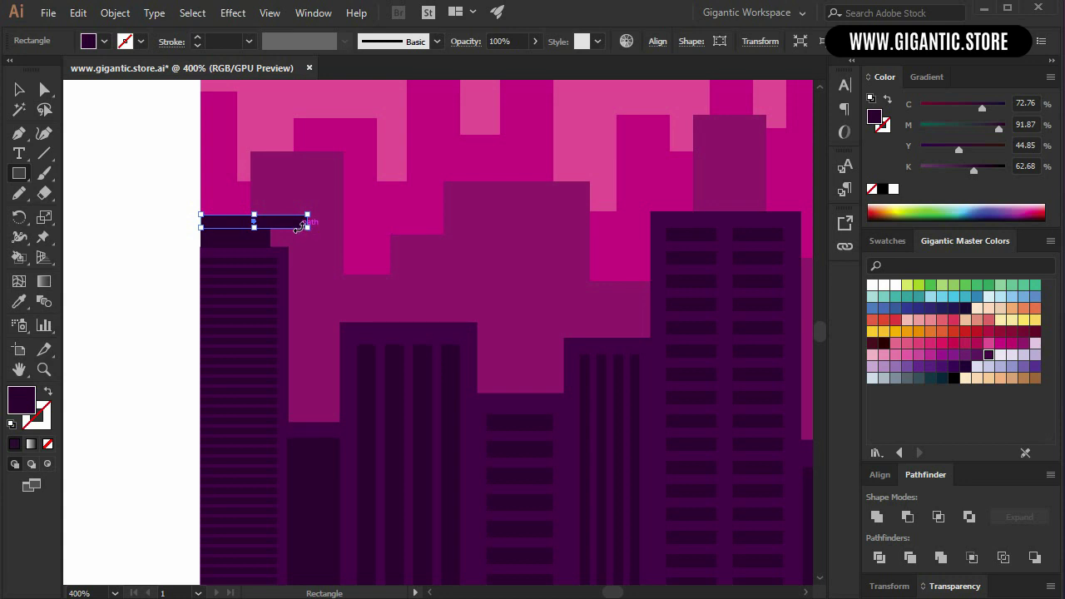
{"action": "key", "text": "v"}
{"action": "left_click", "coordinate": [143, 269]}
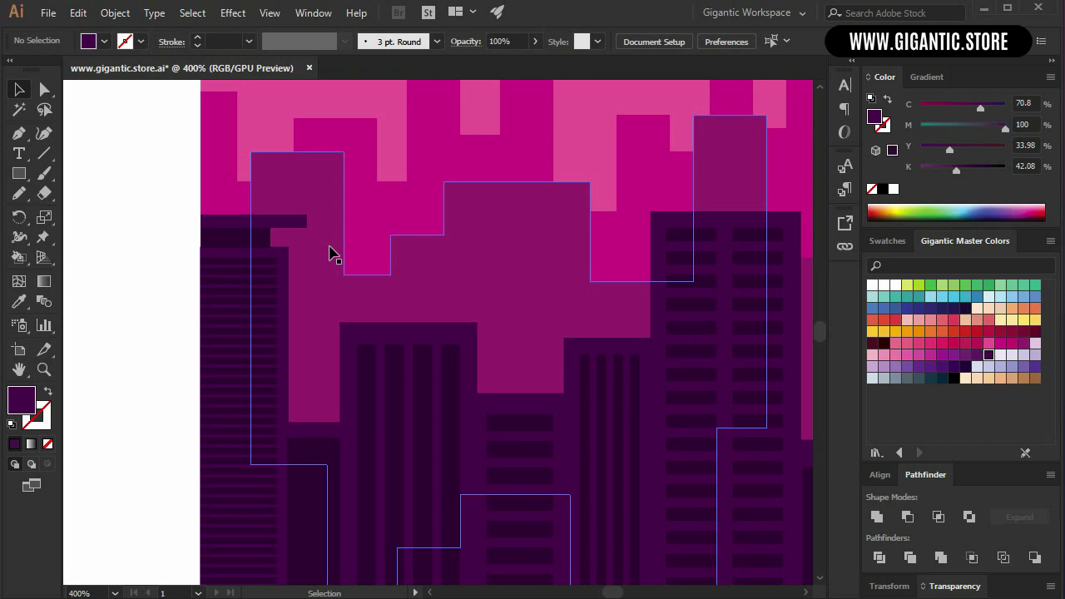
- Add a narrow vertical strip along the leftmost building's right side, filled with the darkest purple of the stripes
{"action": "key", "text": "m"}
{"action": "left_click_drag", "start_coordinate": [300, 272], "coordinate": [287, 422]}
{"action": "key", "text": "i"}
{"action": "left_click", "coordinate": [250, 342]}
{"action": "key", "text": "v"}
{"action": "left_click", "coordinate": [180, 342]}
- Draw a small ledge overlapping the left edge of the four-stripe building and match it to the building's purple
{"action": "key", "text": "ctrl+plus"}
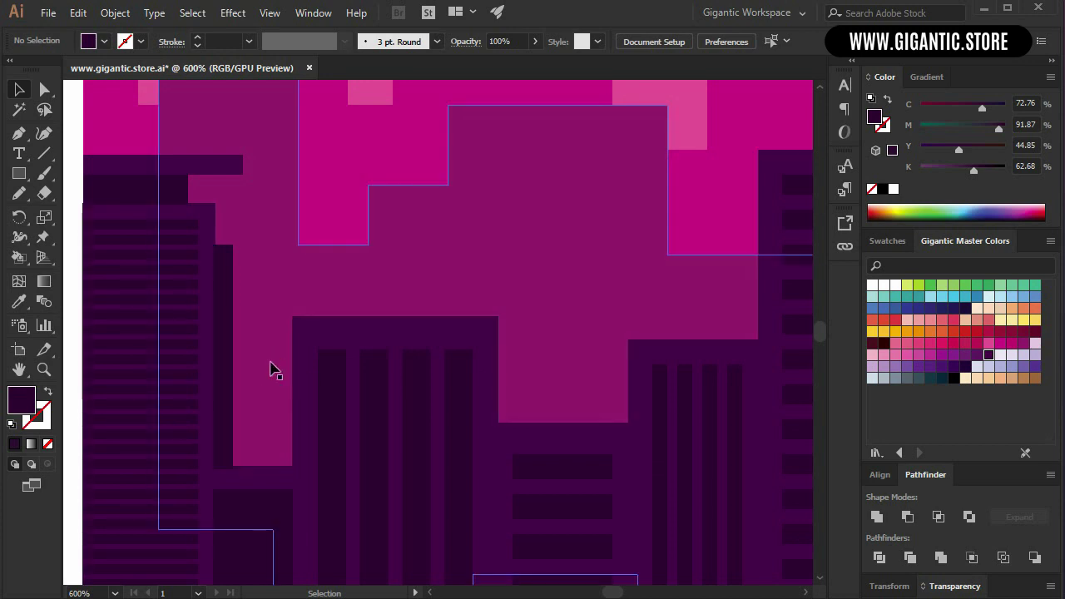
{"action": "key", "text": "m"}
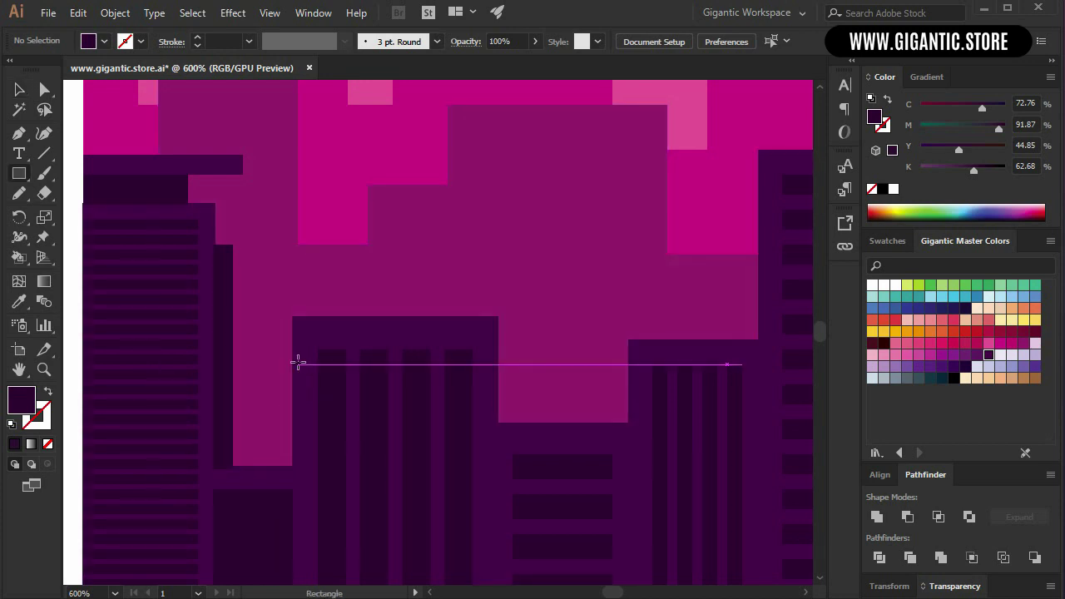
{"action": "left_click_drag", "start_coordinate": [283, 341], "coordinate": [307, 348]}
{"action": "key", "text": "i"}
{"action": "left_click", "coordinate": [348, 343]}
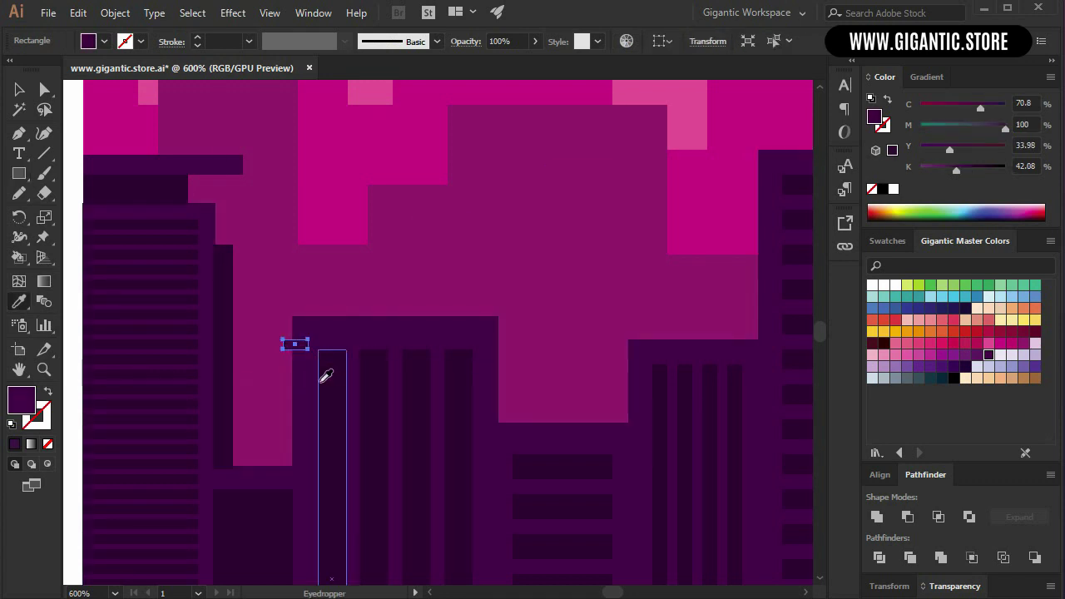
{"action": "key", "text": "v"}
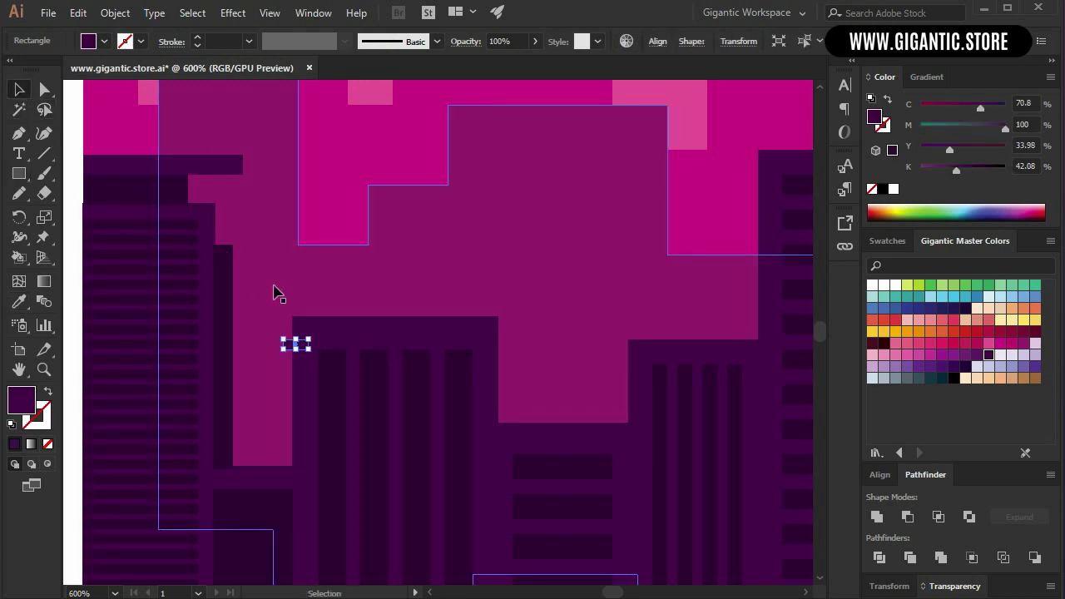
- Duplicate the small ledge just below itself, repeat the copies down the building's left edge to the neighbouring roof, and deselect
{"action": "key", "text": "ctrl+plus"}
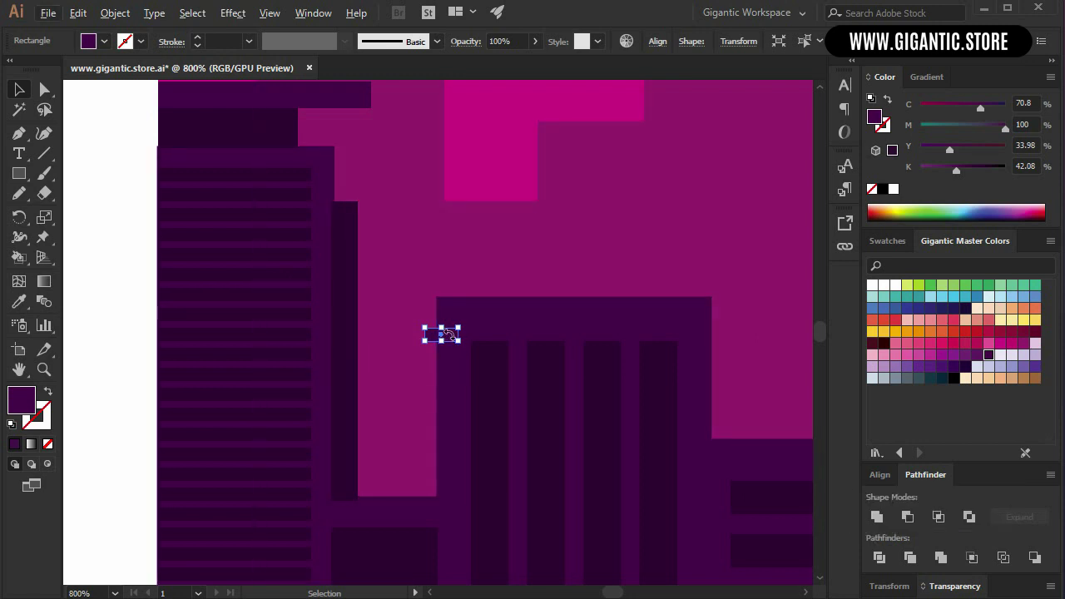
{"action": "key", "text": "ctrl+plus"}
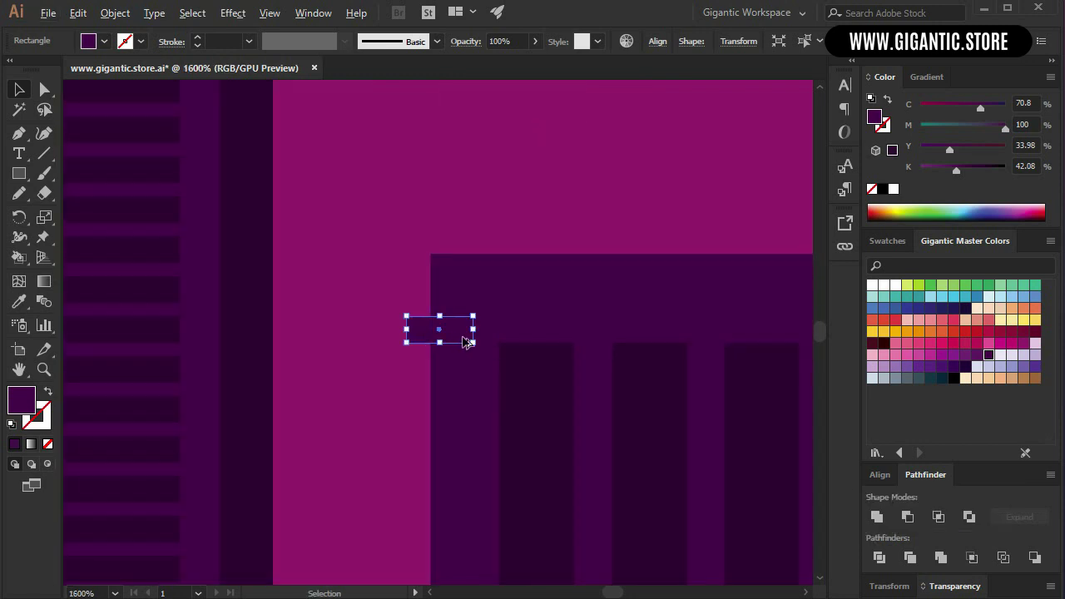
{"action": "left_click_drag", "start_coordinate": [459, 336], "coordinate": [462, 375]}
{"action": "key", "text": "ctrl+minus"}
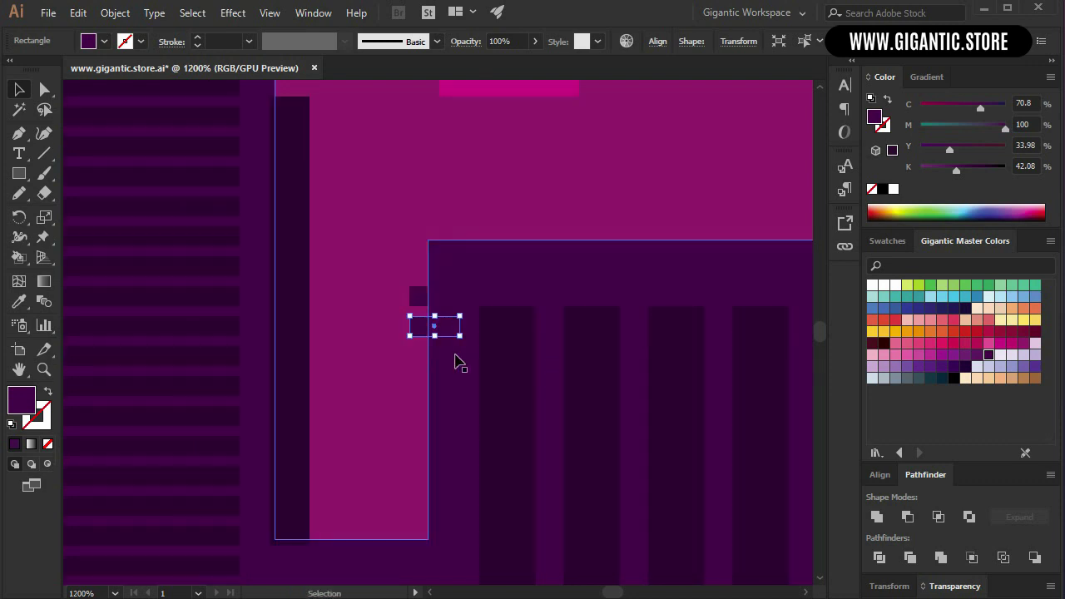
{"action": "key", "text": "ctrl+d"}
{"action": "key", "text": "ctrl+d"}
{"action": "key", "text": "ctrl+d"}
{"action": "key", "text": "ctrl+d"}
{"action": "key", "text": "ctrl+d"}
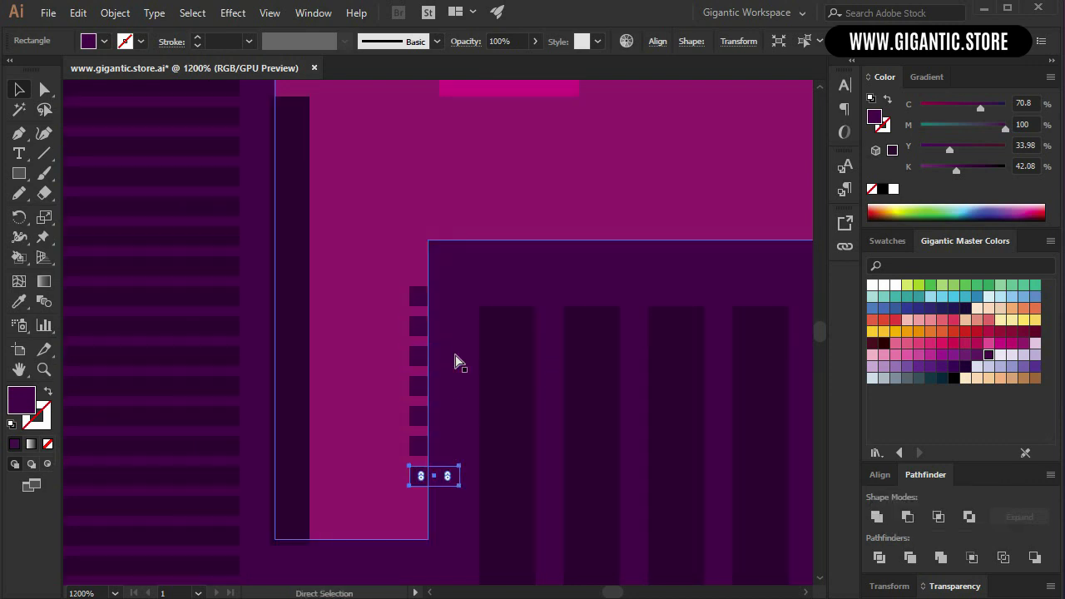
{"action": "key", "text": "ctrl+d"}
{"action": "key", "text": "ctrl+d"}
{"action": "key", "text": "ctrl+d"}
{"action": "key", "text": "ctrl+minus"}
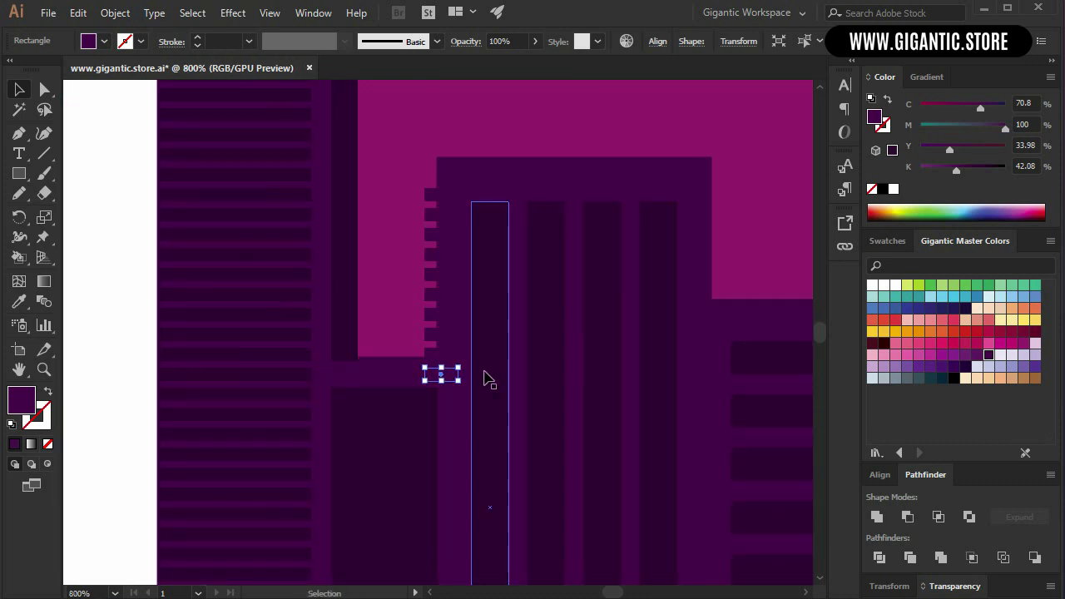
{"action": "left_click_drag", "start_coordinate": [121, 173], "coordinate": [150, 197]}
{"action": "scroll", "coordinate": [416, 292], "scroll_direction": "down", "scroll_amount": 2}
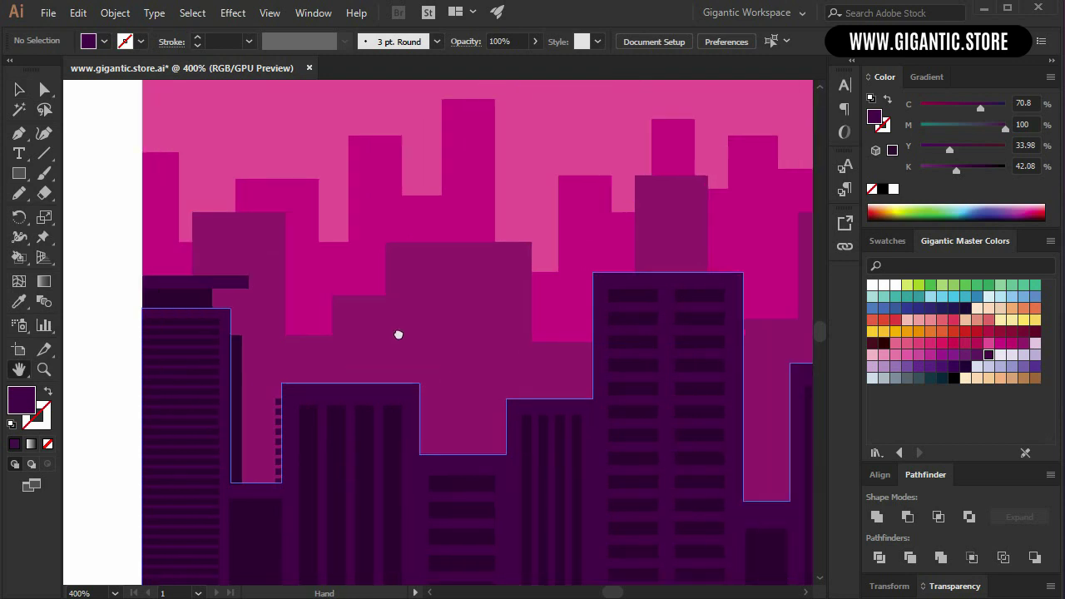
- Copy the top six ledges on the four-stripe building's left edge and place the copies along its right edge, overlapping the wall
{"action": "scroll", "coordinate": [398, 335], "scroll_direction": "down", "scroll_amount": 1}
{"action": "left_click", "coordinate": [19, 89]}
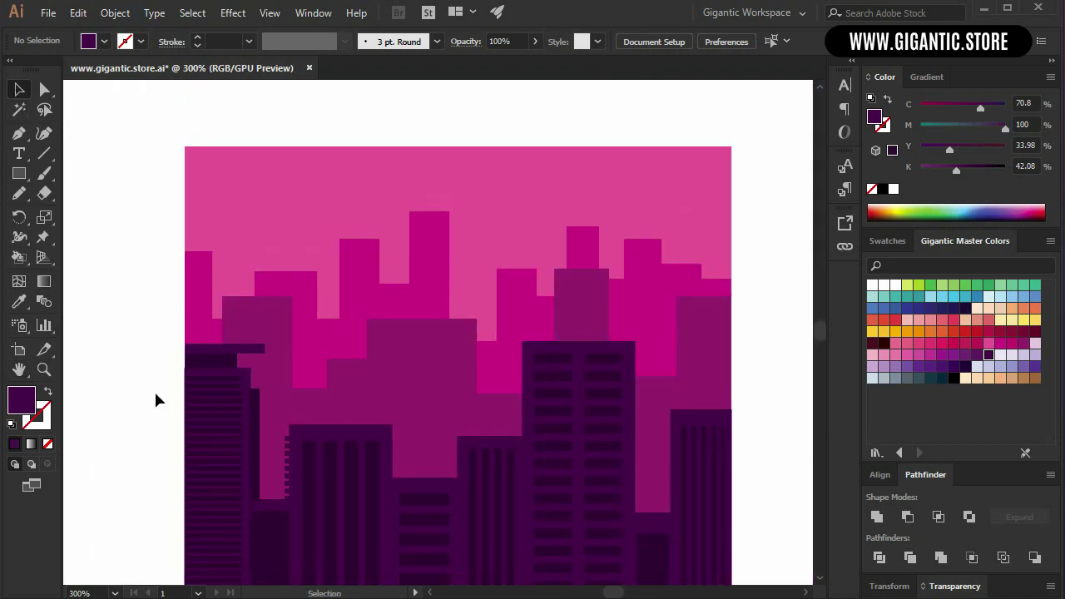
{"action": "scroll", "coordinate": [275, 433], "scroll_direction": "up", "scroll_amount": 3}
{"action": "key", "text": "h"}
{"action": "left_click_drag", "start_coordinate": [308, 527], "coordinate": [658, 183]}
{"action": "key", "text": "ctrl+equal"}
{"action": "left_click", "coordinate": [19, 89]}
{"action": "left_click", "coordinate": [279, 242]}
{"action": "left_click", "coordinate": [279, 272], "text": "shift"}
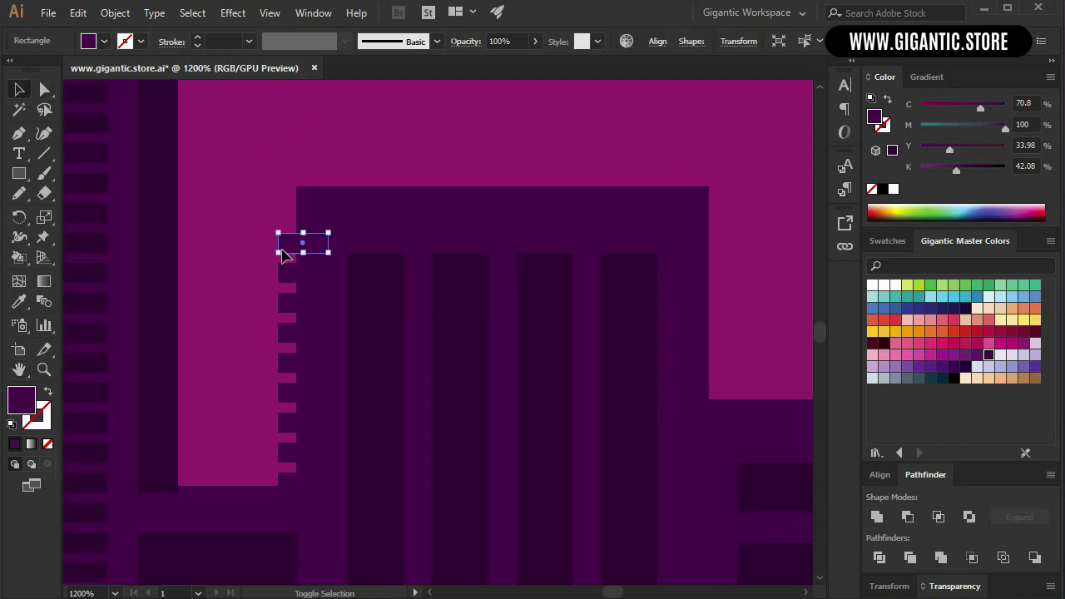
{"action": "left_click", "coordinate": [280, 302], "text": "shift"}
{"action": "left_click_drag", "start_coordinate": [283, 308], "coordinate": [285, 397]}
{"action": "key", "text": "ctrl+c"}
{"action": "key", "text": "ctrl+f"}
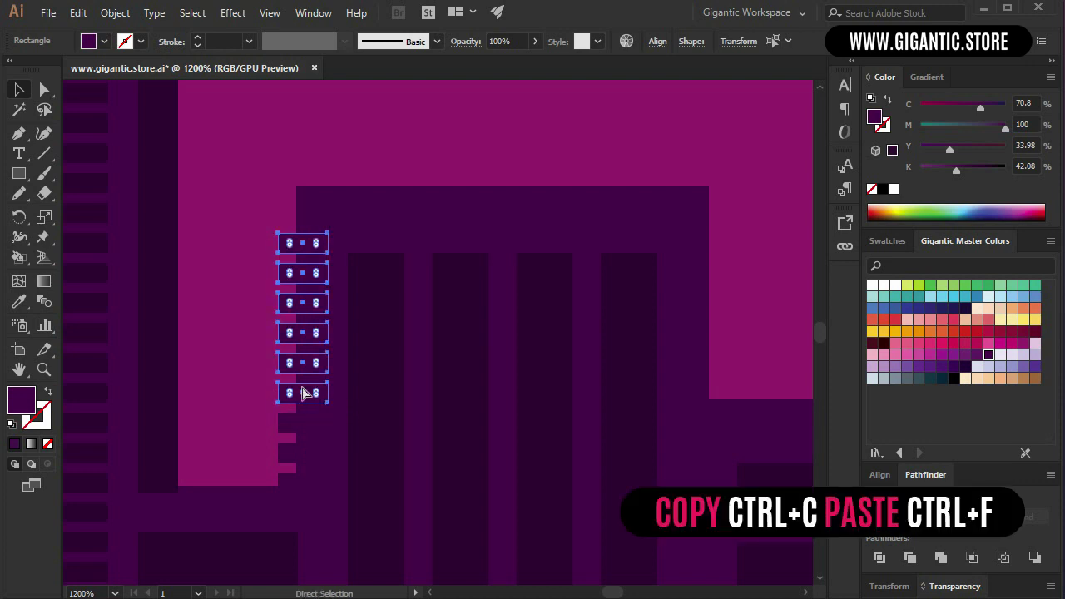
{"action": "left_click_drag", "start_coordinate": [309, 375], "coordinate": [706, 388]}
{"action": "key", "text": "Right"}
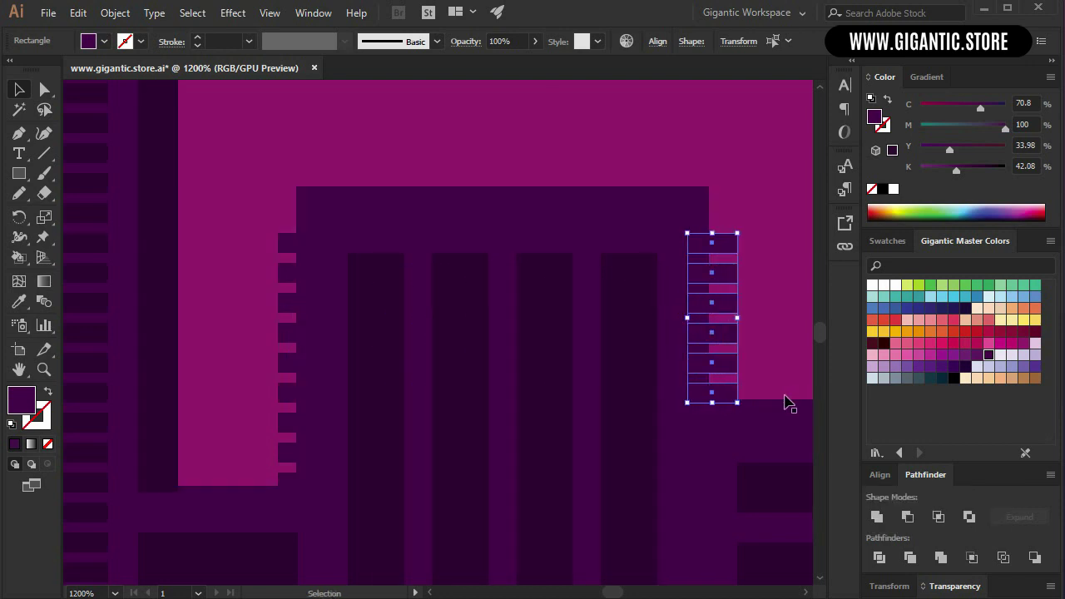
- Draw a small block in the building's purple on the four-stripe building's roof and duplicate it horizontally near the roof's right end
{"action": "scroll", "coordinate": [716, 425], "scroll_direction": "up", "scroll_amount": 3}
{"action": "key", "text": "m"}
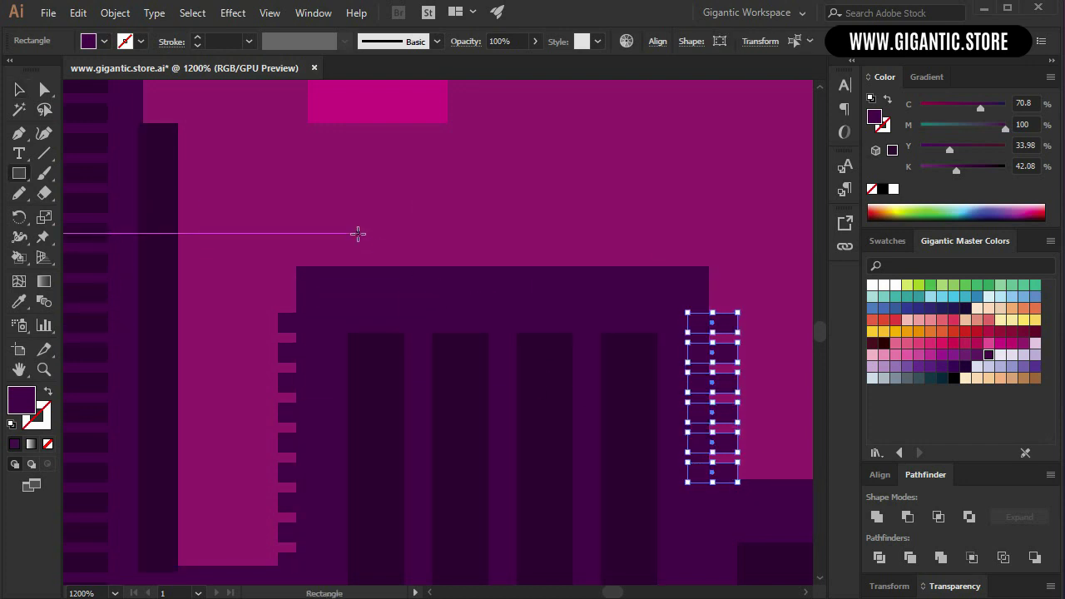
{"action": "left_click_drag", "start_coordinate": [338, 229], "coordinate": [427, 272]}
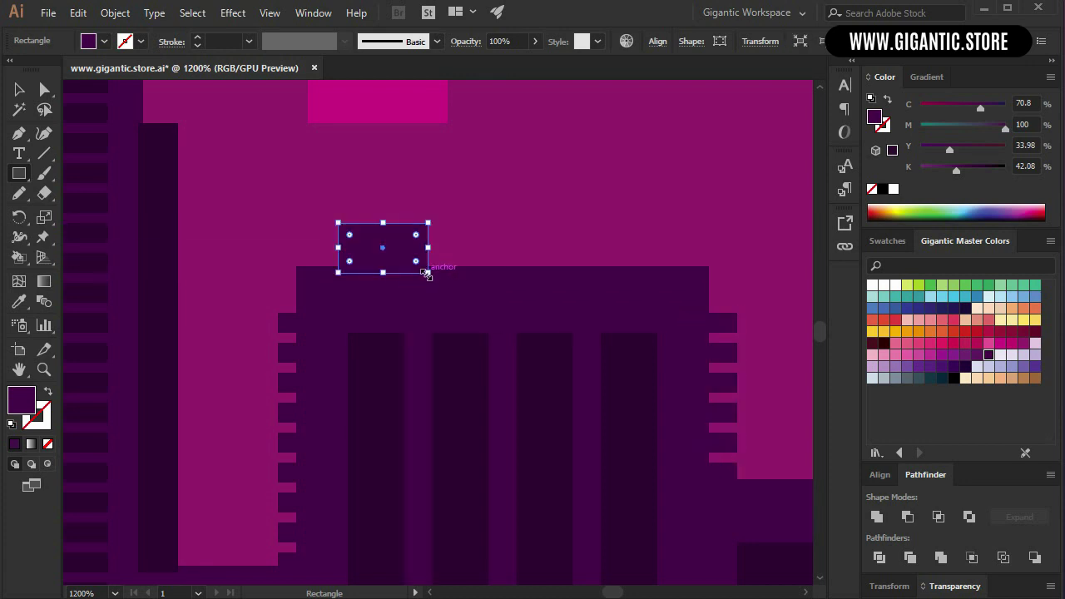
{"action": "left_click", "coordinate": [21, 89]}
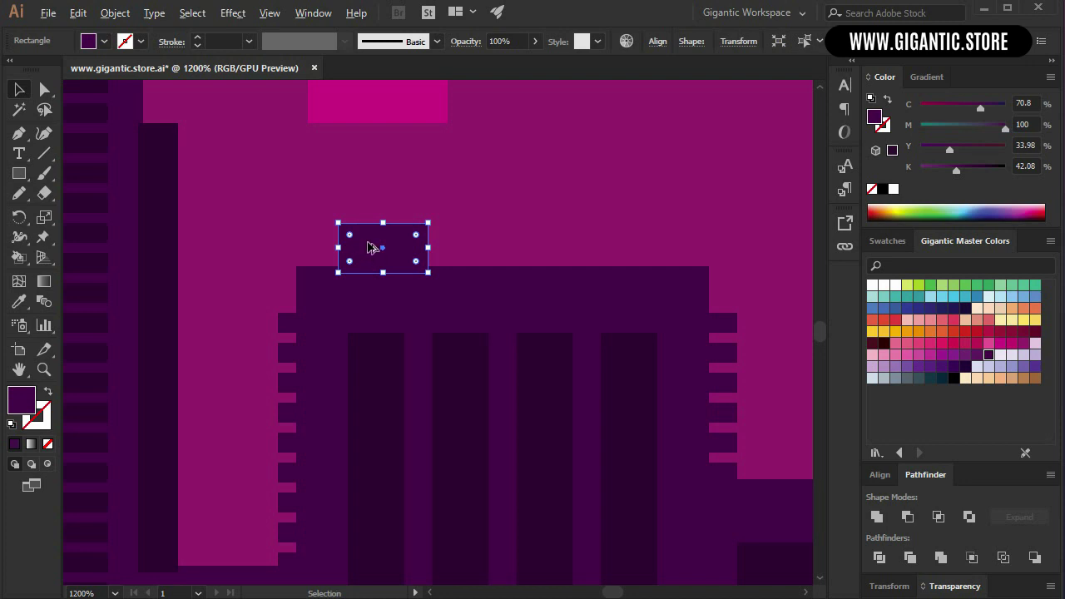
{"action": "left_click_drag", "start_coordinate": [371, 247], "coordinate": [595, 244], "text": "alt"}
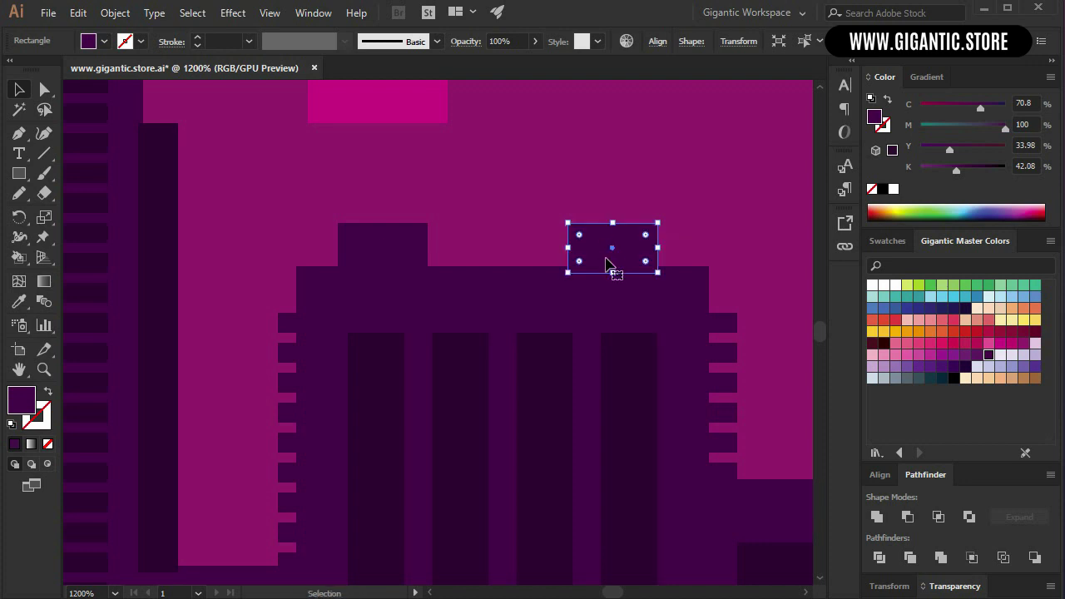
- Draw a low block about 18 by 5 px on the roof right of the four-stripe building, filled with the stripes' darkest purple
{"action": "key", "text": "space"}
{"action": "left_click_drag", "start_coordinate": [749, 341], "coordinate": [392, 281]}
{"action": "key", "text": "m"}
{"action": "left_click_drag", "start_coordinate": [403, 375], "coordinate": [582, 424]}
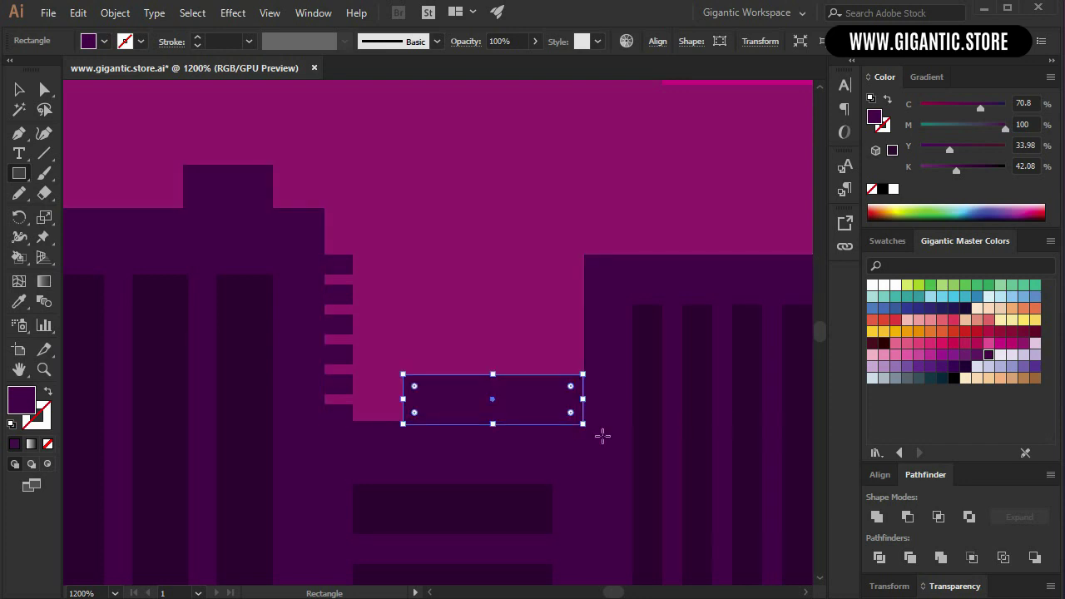
{"action": "key", "text": "i"}
{"action": "left_click", "coordinate": [648, 393]}
{"action": "key", "text": "j"}
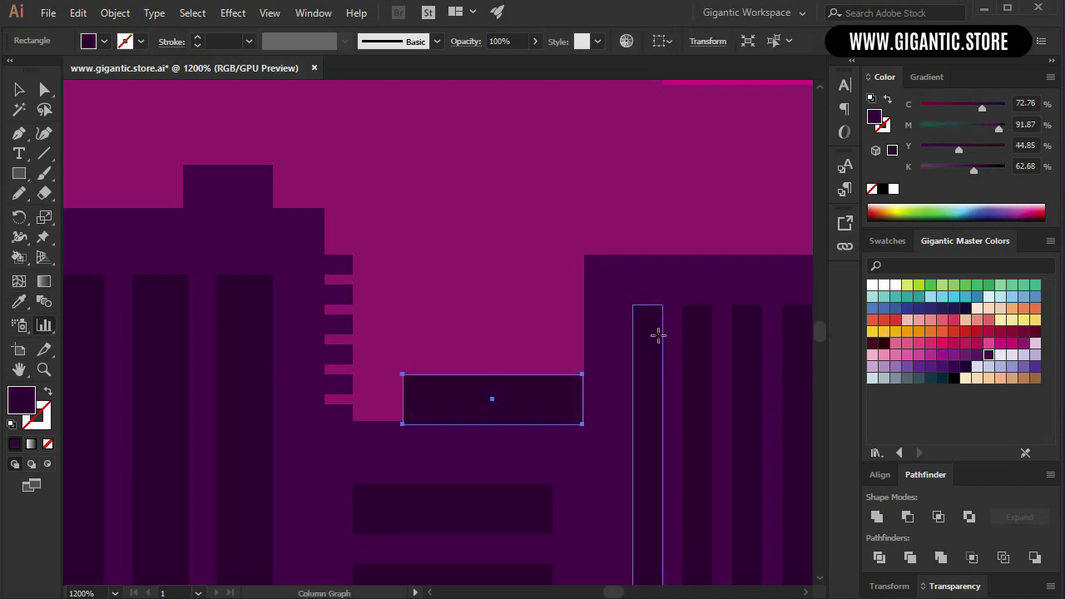
- Draw a thin dark slab on the narrow striped building's roof, from the tall tower's wall to just past the building's left edge
{"action": "key", "text": "m"}
{"action": "scroll", "coordinate": [585, 288], "scroll_direction": "right", "scroll_amount": 5}
{"action": "scroll", "coordinate": [585, 288], "scroll_direction": "up", "scroll_amount": 2}
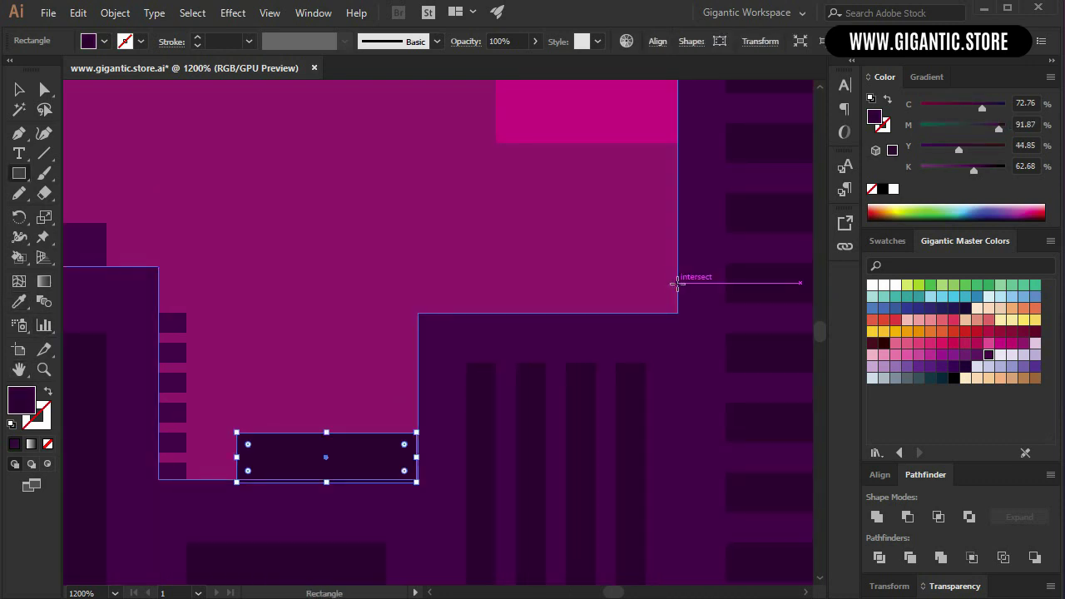
{"action": "left_click_drag", "start_coordinate": [677, 282], "coordinate": [396, 313]}
{"action": "key", "text": "v"}
{"action": "left_click", "coordinate": [391, 466]}
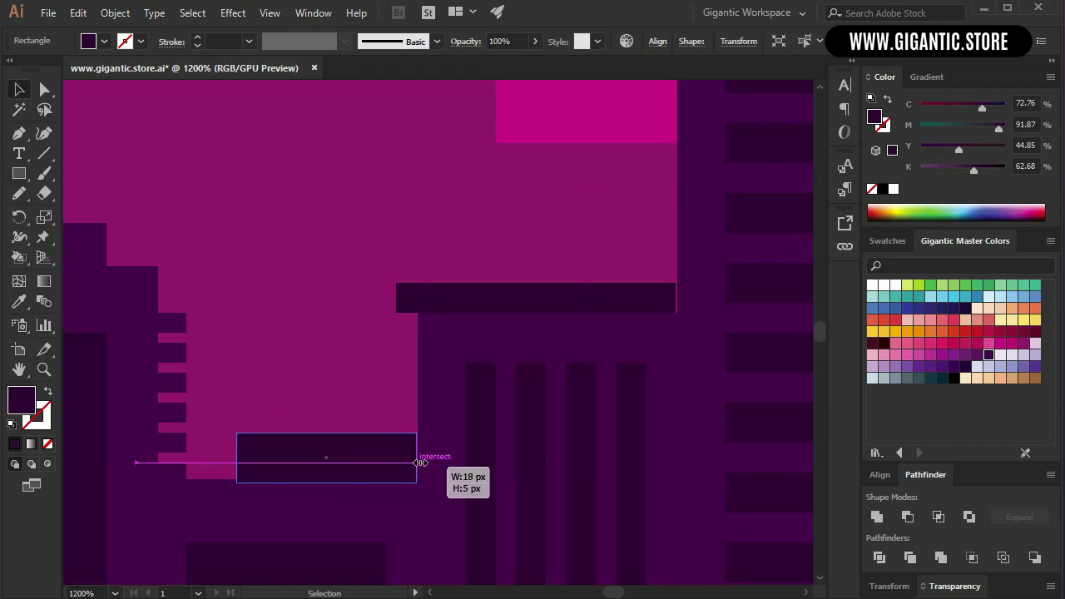
- Examine the new roof blocks and slab both close up and against the whole skyline
{"action": "key", "text": "ctrl+minus"}
{"action": "key", "text": "ctrl+minus"}
{"action": "key", "text": "ctrl+minus"}
{"action": "key", "text": "ctrl+minus"}
{"action": "key", "text": "ctrl+minus"}
{"action": "key", "text": "ctrl+minus"}
{"action": "key", "text": "ctrl+minus"}
{"action": "key", "text": "ctrl+minus"}
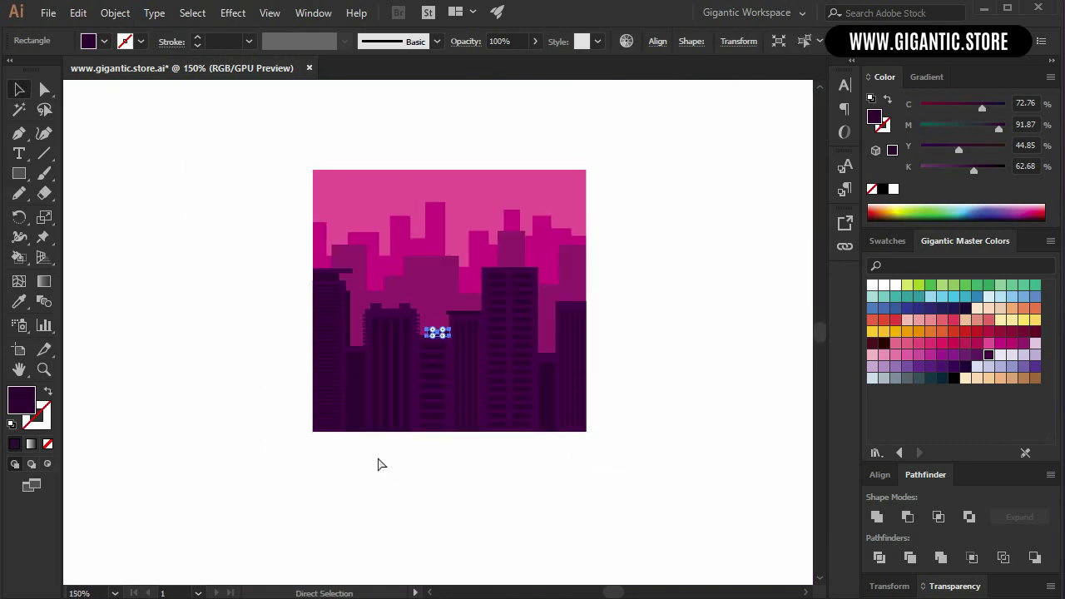
{"action": "left_click_drag", "start_coordinate": [337, 443], "coordinate": [337, 441]}
{"action": "left_click_drag", "start_coordinate": [505, 260], "coordinate": [706, 213]}
{"action": "scroll", "coordinate": [516, 550], "scroll_direction": "down", "scroll_amount": 3}
{"action": "left_click", "coordinate": [516, 555]}
{"action": "key", "text": "ctrl+plus"}
{"action": "key", "text": "ctrl+plus"}
{"action": "key", "text": "ctrl+plus"}
{"action": "key", "text": "ctrl+plus"}
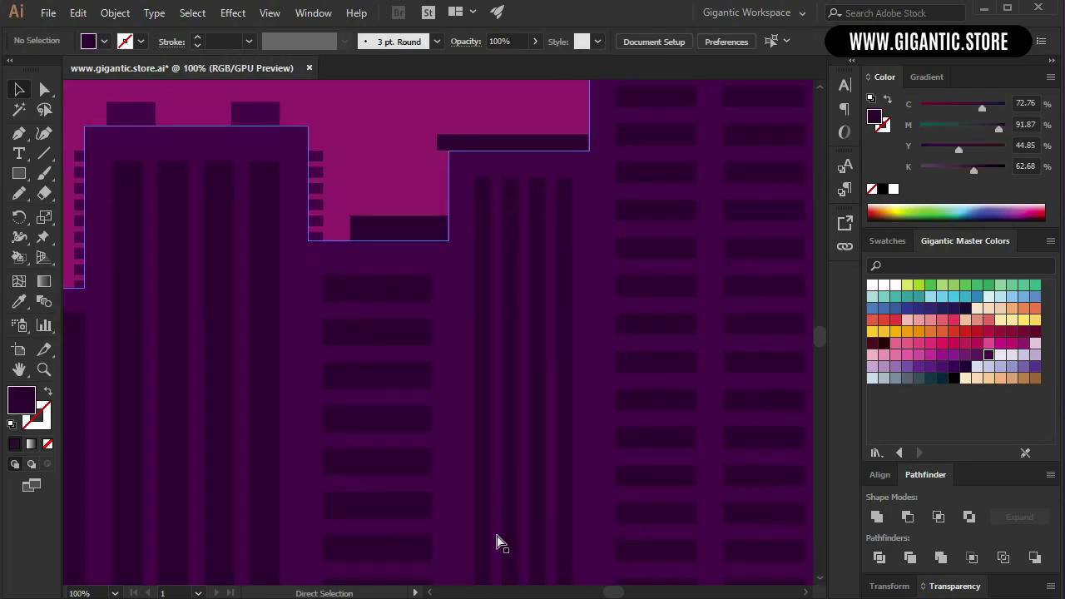
{"action": "scroll", "coordinate": [497, 545], "scroll_direction": "right", "scroll_amount": 2}
{"action": "scroll", "coordinate": [466, 515], "scroll_direction": "up", "scroll_amount": 2}
{"action": "scroll", "coordinate": [456, 468], "scroll_direction": "up", "scroll_amount": 2}
{"action": "mouse_move", "coordinate": [413, 309]}
{"action": "left_mouse_down"}
{"action": "mouse_move", "coordinate": [404, 300]}
{"action": "mouse_move", "coordinate": [412, 308]}
{"action": "left_mouse_up"}
{"action": "scroll", "coordinate": [616, 308], "scroll_direction": "up", "scroll_amount": 3}
{"action": "left_click", "coordinate": [687, 258]}
{"action": "left_click", "coordinate": [423, 407]}
{"action": "key", "text": "ctrl+minus"}
{"action": "key", "text": "ctrl+minus"}
{"action": "key", "text": "ctrl+minus"}
{"action": "key", "text": "ctrl+minus"}
{"action": "key", "text": "ctrl+minus"}
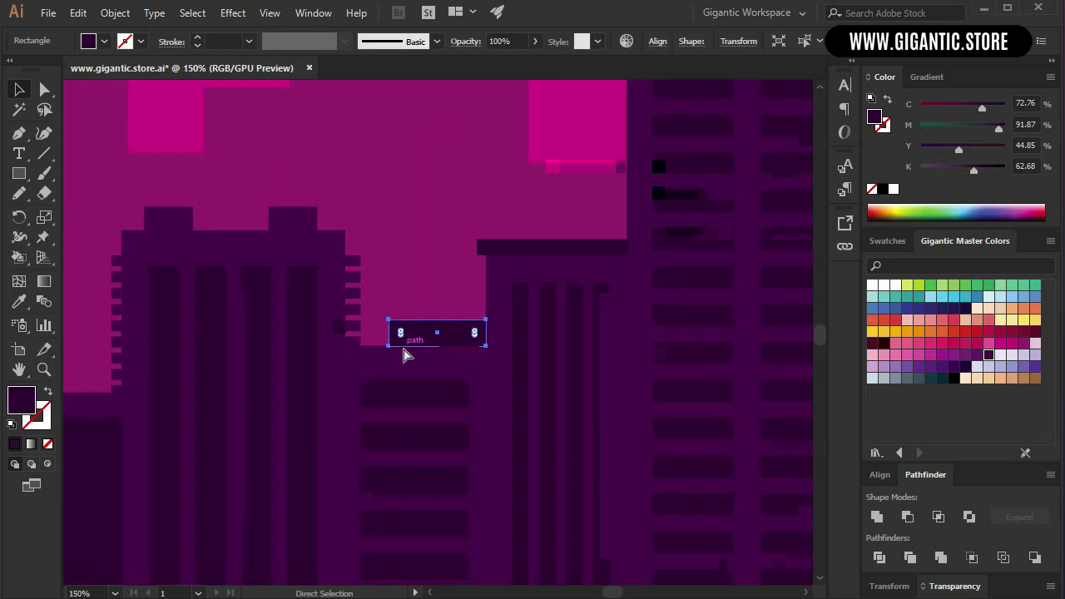
{"action": "left_click", "coordinate": [745, 435]}
{"action": "key", "text": "ctrl+plus"}
{"action": "key", "text": "ctrl+plus"}
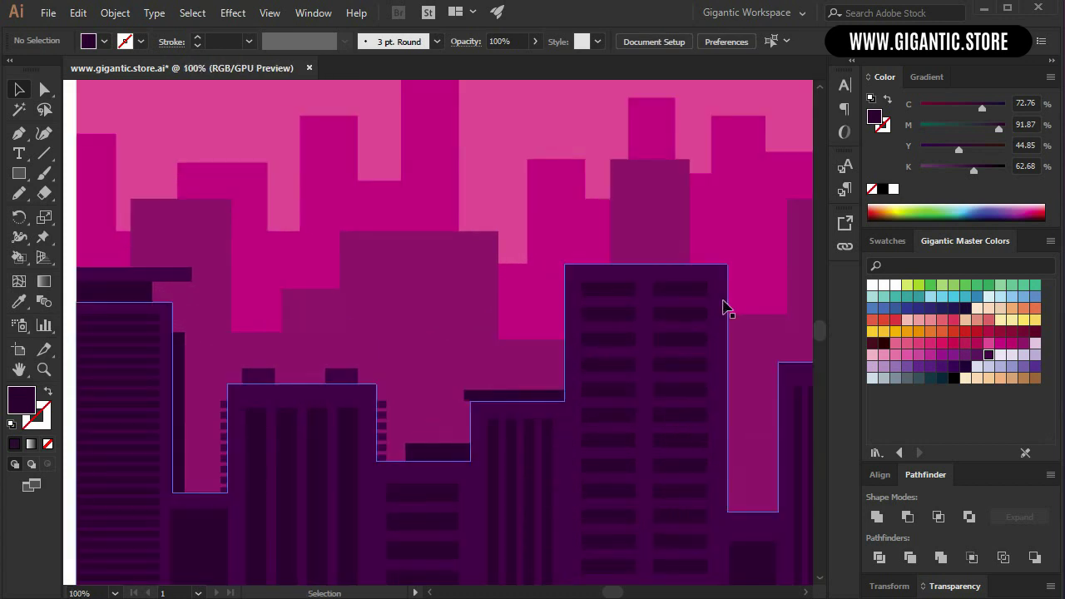
- Round the upper-left corner of the thin dark slab on the narrow striped building's roof and deselect it
{"action": "scroll", "coordinate": [737, 308], "scroll_direction": "down", "scroll_amount": 3}
{"action": "key", "text": "ctrl+plus"}
{"action": "key", "text": "ctrl+plus"}
{"action": "key", "text": "h"}
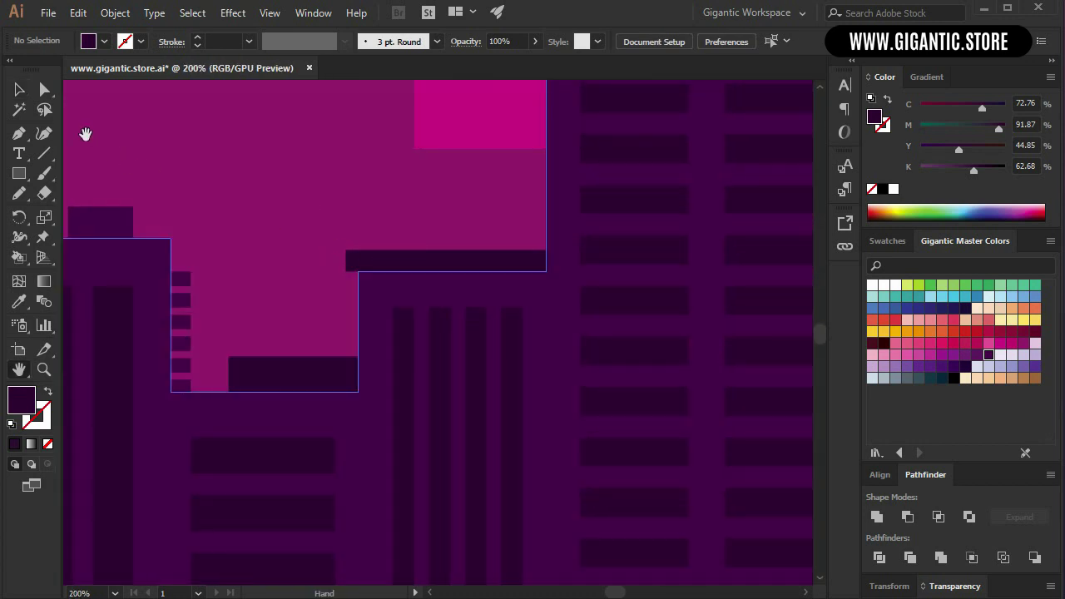
{"action": "left_click", "coordinate": [47, 91]}
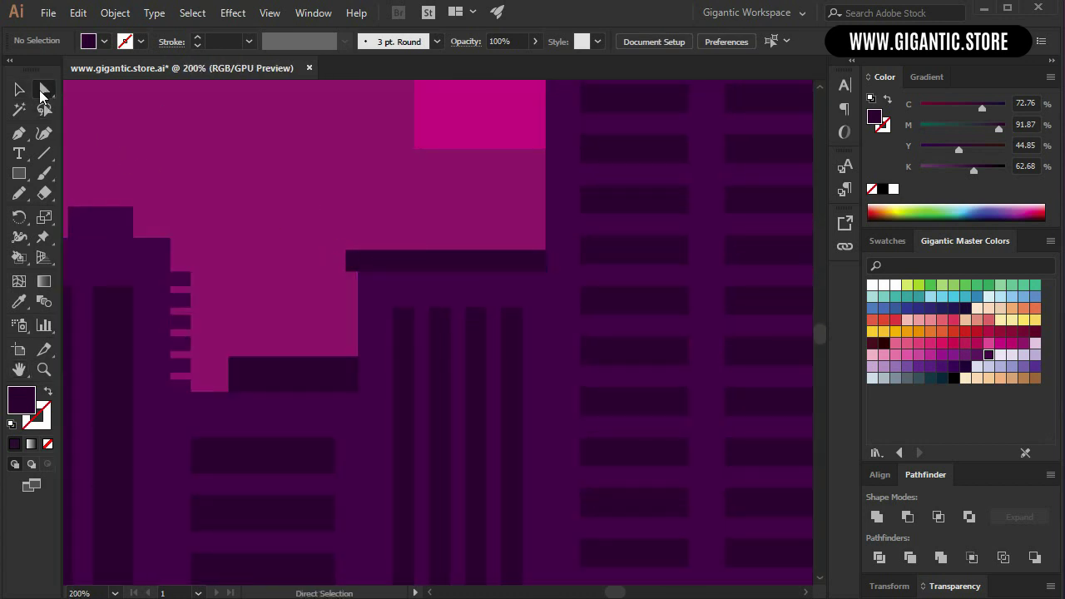
{"action": "left_click", "coordinate": [346, 250]}
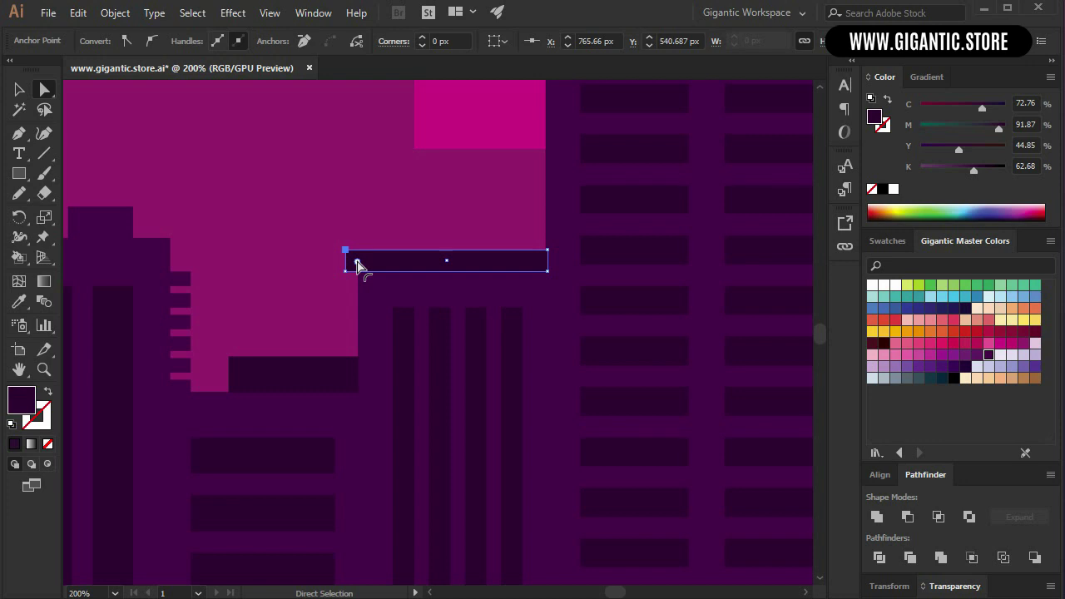
{"action": "left_click_drag", "start_coordinate": [358, 265], "coordinate": [363, 270]}
{"action": "key", "text": "v"}
{"action": "left_click", "coordinate": [166, 144]}
- Draw a small ledge overlapping the tall tower's left edge near its roof, filled with the tower's purple
{"action": "key", "text": "h"}
{"action": "left_click_drag", "start_coordinate": [475, 184], "coordinate": [342, 314]}
{"action": "left_click_drag", "start_coordinate": [467, 278], "coordinate": [347, 350]}
{"action": "key", "text": "m"}
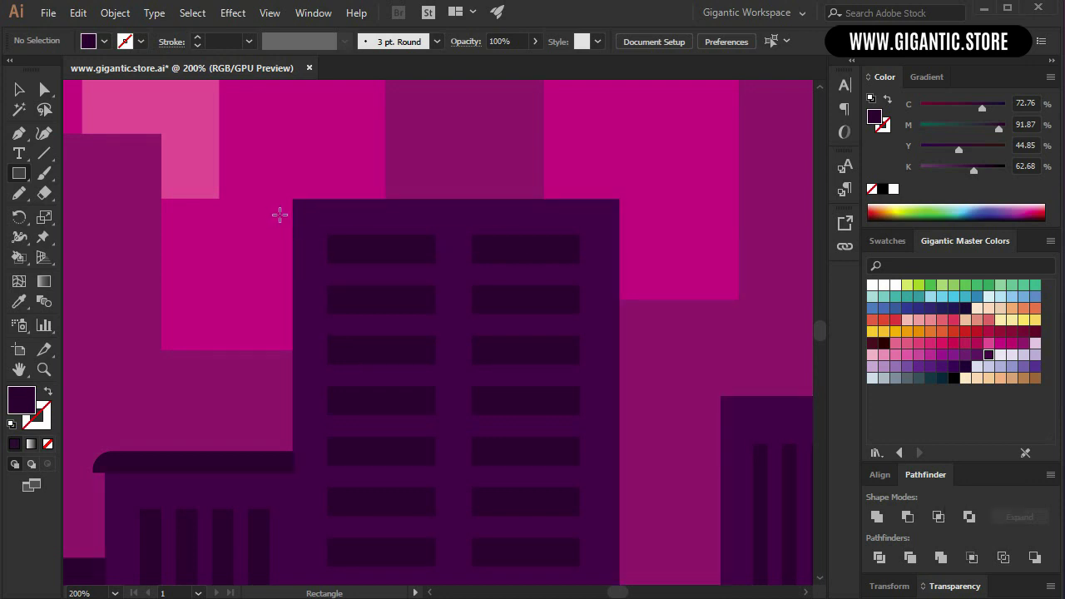
{"action": "left_click_drag", "start_coordinate": [280, 214], "coordinate": [315, 226]}
{"action": "key", "text": "v"}
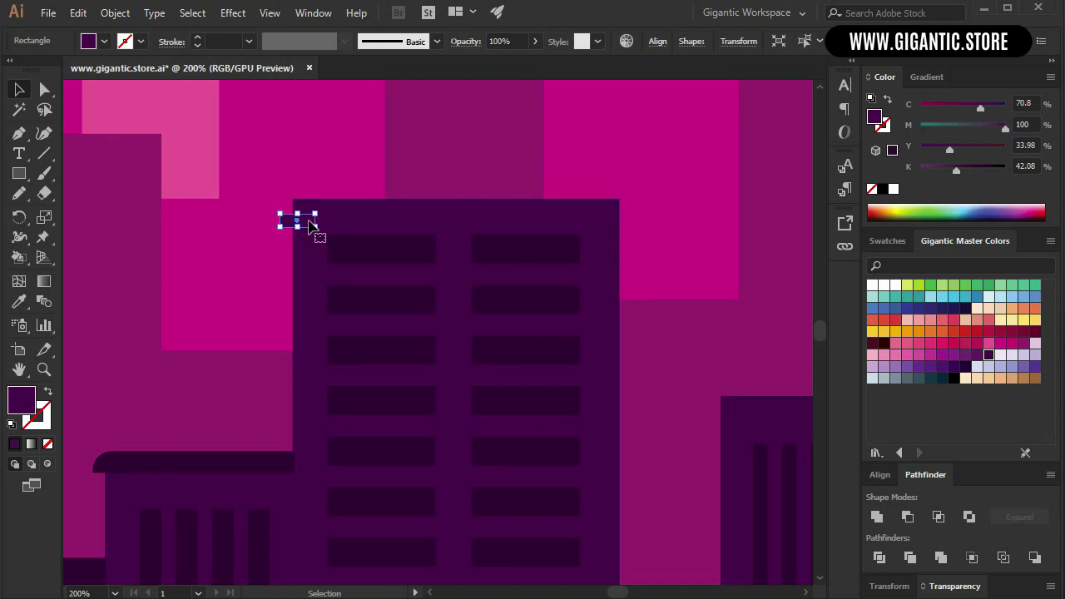
- Duplicate the tower's ledge just below itself and repeat the copies down the left edge to the rounded roof slab
{"action": "left_click_drag", "start_coordinate": [308, 223], "coordinate": [304, 244], "text": "alt"}
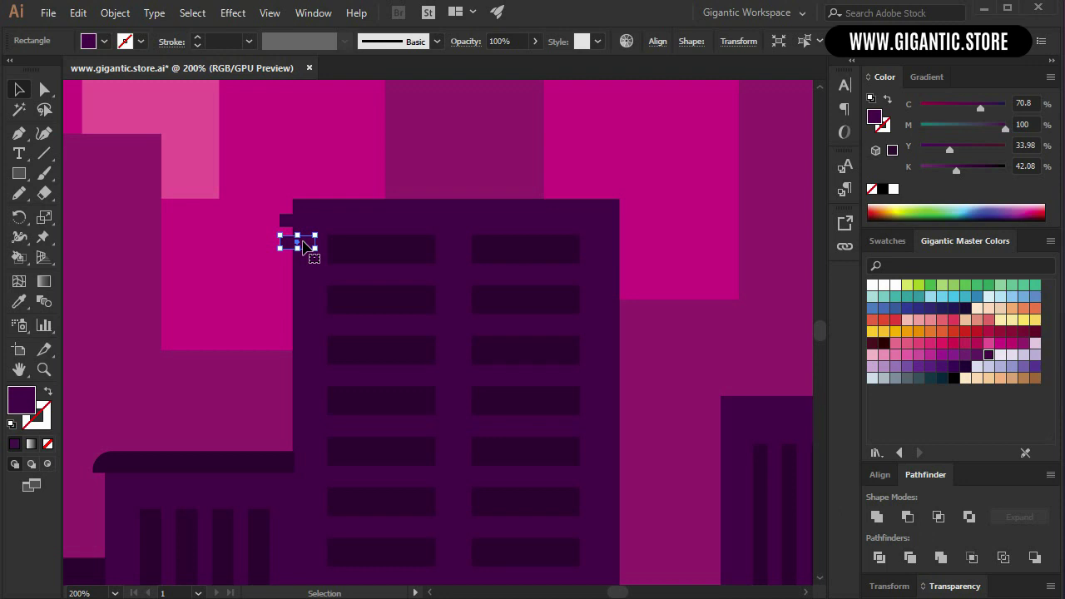
{"action": "key", "text": "ctrl+d"}
{"action": "key", "text": "ctrl+d"}
{"action": "key", "text": "ctrl+d"}
{"action": "key", "text": "ctrl+d"}
{"action": "key", "text": "ctrl+d"}
{"action": "key", "text": "ctrl+d"}
{"action": "key", "text": "ctrl+d"}
{"action": "key", "text": "ctrl+d"}
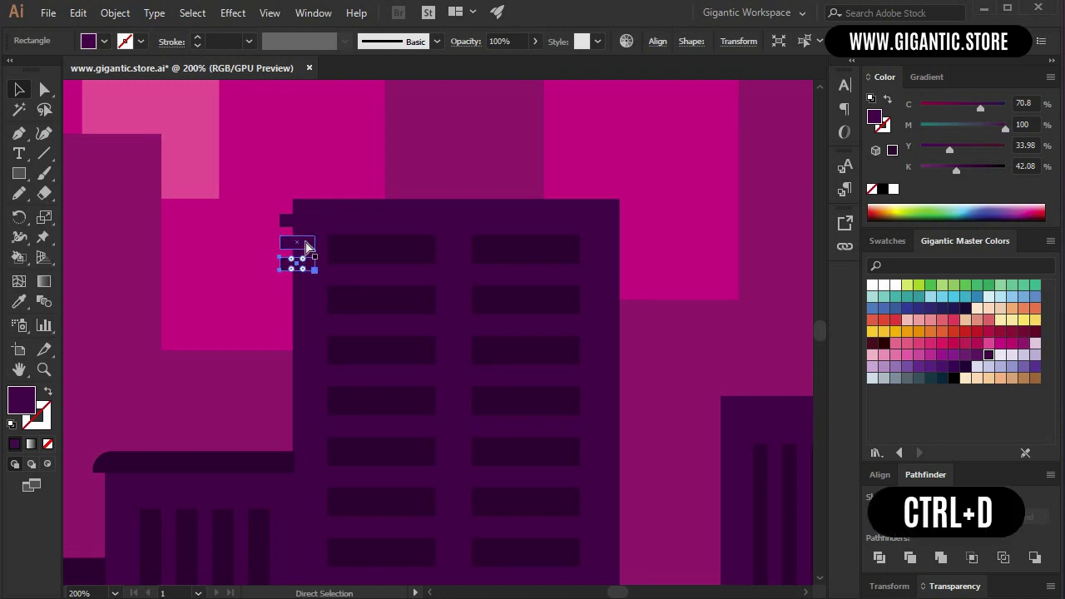
{"action": "key", "text": "ctrl+d"}
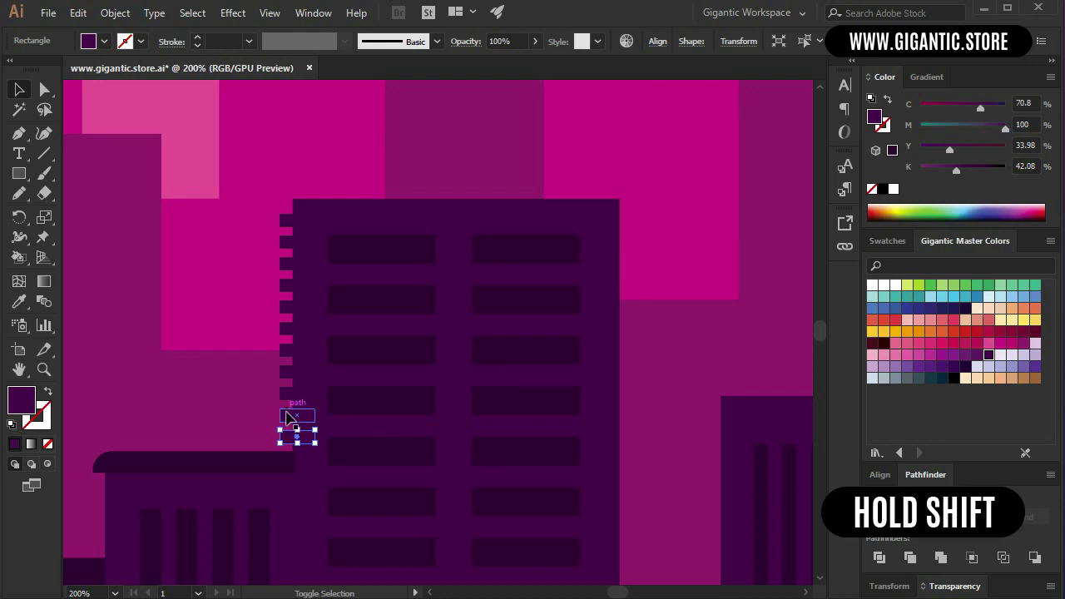
- Copy the whole column of ledges to the tall tower's right edge and extend it down to the lower neighbouring roof
{"action": "left_click", "coordinate": [286, 416], "text": "shift"}
{"action": "left_click", "coordinate": [286, 402], "text": "shift"}
{"action": "left_click", "coordinate": [286, 387], "text": "shift"}
{"action": "left_click", "coordinate": [284, 373], "text": "shift"}
{"action": "left_click", "coordinate": [285, 359], "text": "shift"}
{"action": "left_click", "coordinate": [284, 345], "text": "shift"}
{"action": "left_click", "coordinate": [285, 330], "text": "shift"}
{"action": "left_click", "coordinate": [285, 313], "text": "shift"}
{"action": "left_click", "coordinate": [284, 296], "text": "shift"}
{"action": "left_click", "coordinate": [284, 280], "text": "shift"}
{"action": "left_click", "coordinate": [285, 263], "text": "shift"}
{"action": "left_click", "coordinate": [282, 249], "text": "shift"}
{"action": "left_click", "coordinate": [284, 235], "text": "shift"}
{"action": "left_click", "coordinate": [288, 221], "text": "shift"}
{"action": "key", "text": "ctrl+g"}
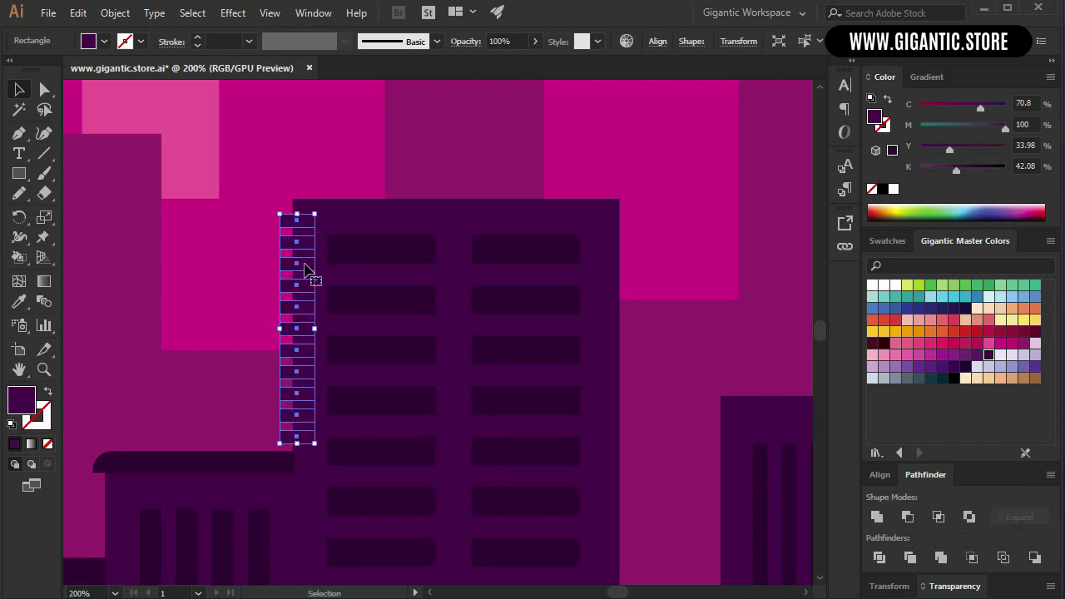
{"action": "left_click_drag", "start_coordinate": [302, 248], "coordinate": [638, 546]}
{"action": "scroll", "coordinate": [663, 374], "scroll_direction": "down", "scroll_amount": 3}
{"action": "left_click", "coordinate": [679, 379]}
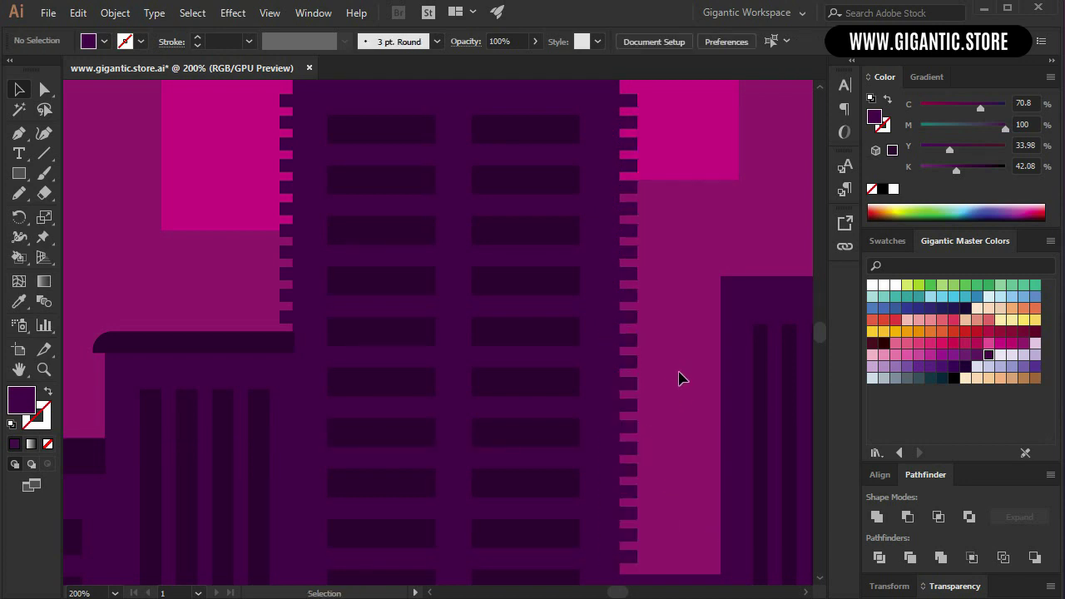
- Draw a vertical block against the tall tower's lower right wall, resting on the low roof, and fill it with the darkest purple
{"action": "key", "text": "ctrl+minus"}
{"action": "key", "text": "m"}
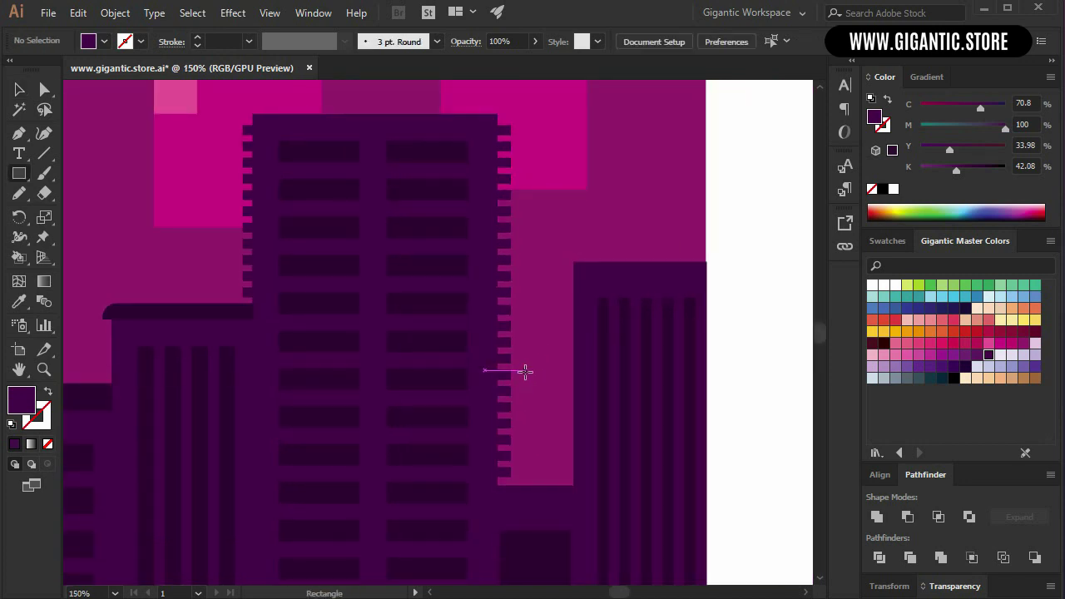
{"action": "mouse_move", "coordinate": [527, 370]}
{"action": "left_mouse_down"}
{"action": "mouse_move", "coordinate": [527, 405]}
{"action": "mouse_move", "coordinate": [497, 485]}
{"action": "left_mouse_up"}
{"action": "key", "text": "i"}
{"action": "left_click", "coordinate": [548, 554]}
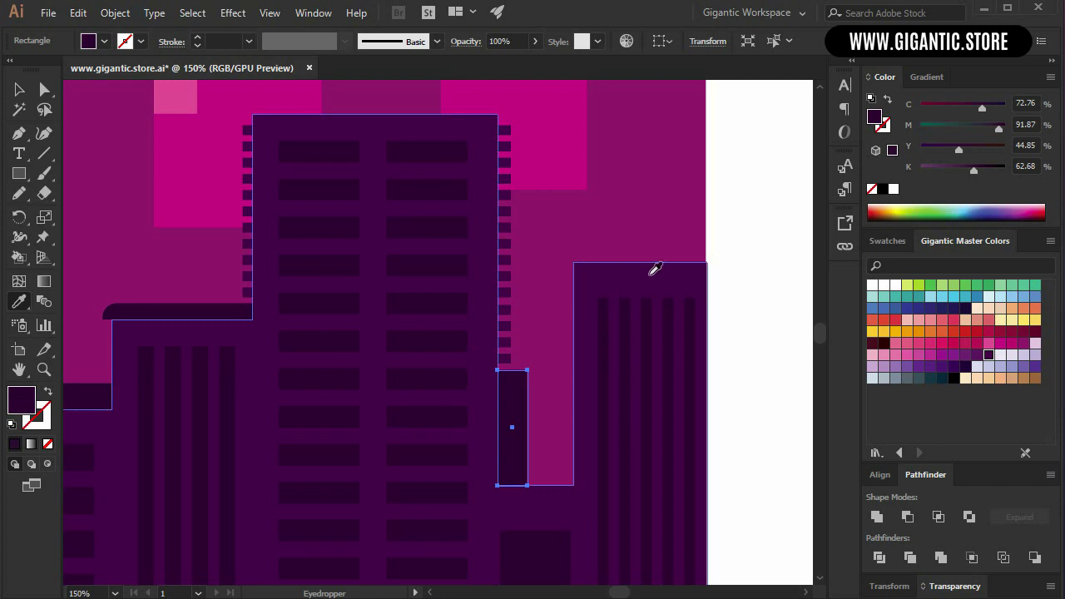
- Draw a dark block on the rightmost building's roof and a wider slab above it in the building's purple
{"action": "key", "text": "m"}
{"action": "left_click_drag", "start_coordinate": [620, 245], "coordinate": [707, 259]}
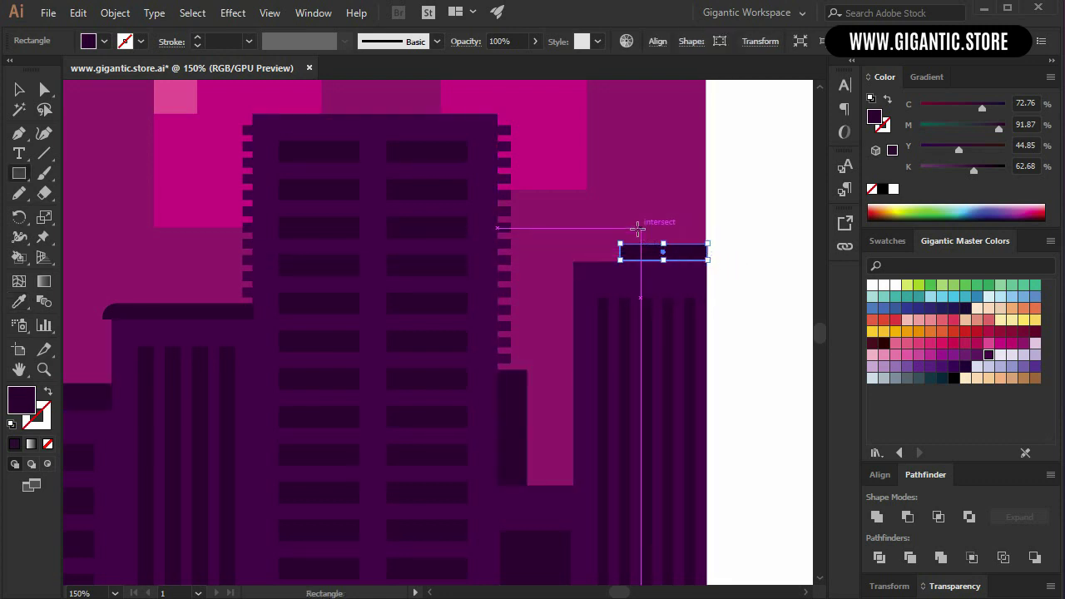
{"action": "left_click_drag", "start_coordinate": [575, 226], "coordinate": [703, 246]}
{"action": "key", "text": "i"}
{"action": "left_click", "coordinate": [664, 300]}
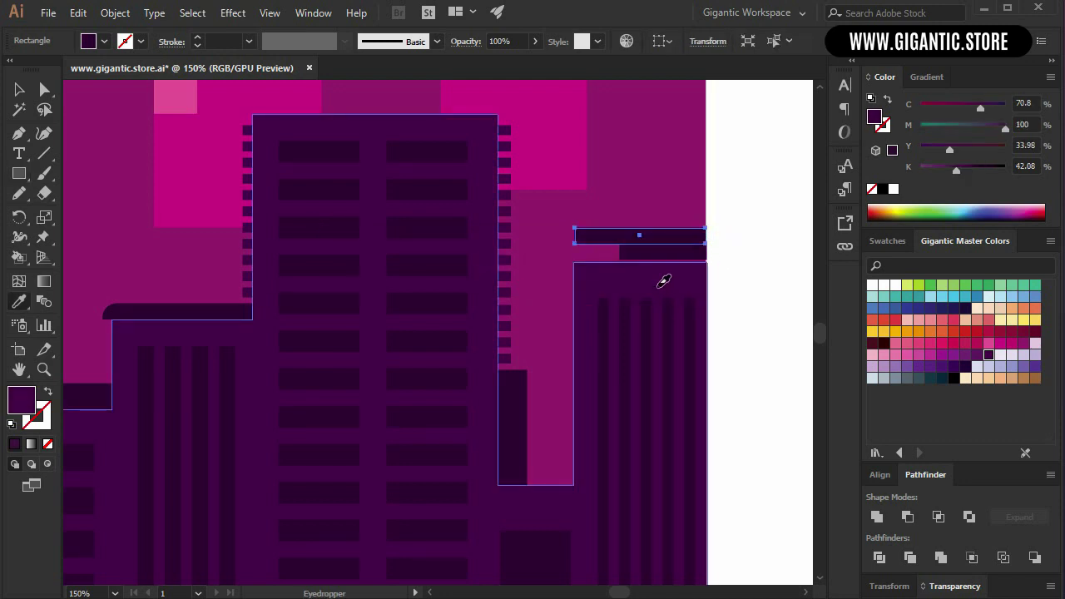
- Add two purple blocks, one above the other with a small gap, overlapping the rightmost building's left edge
{"action": "key", "text": "m"}
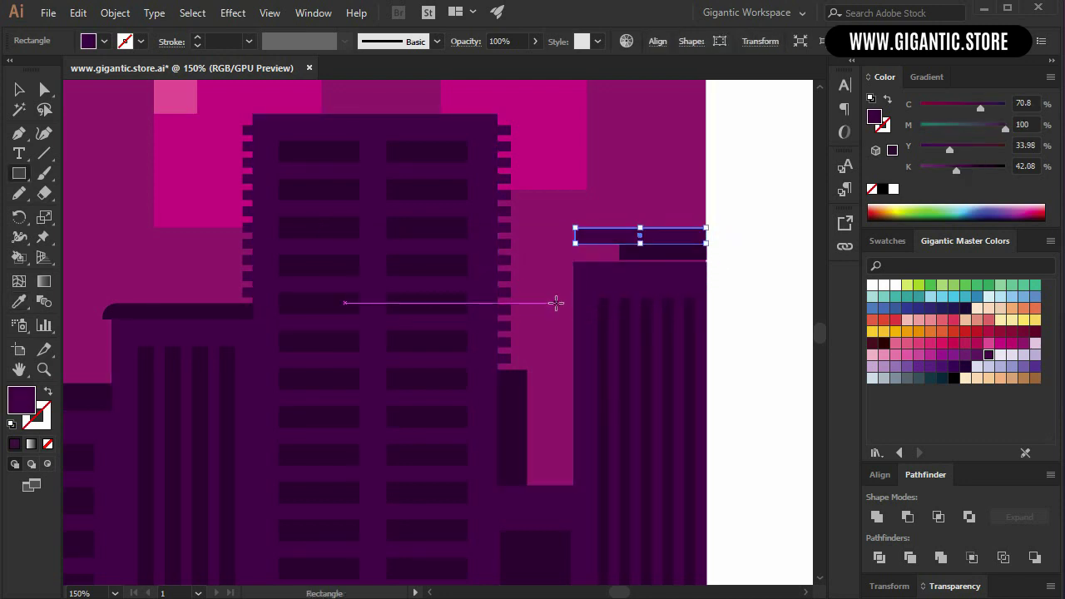
{"action": "key", "text": "ctrl+shift+a"}
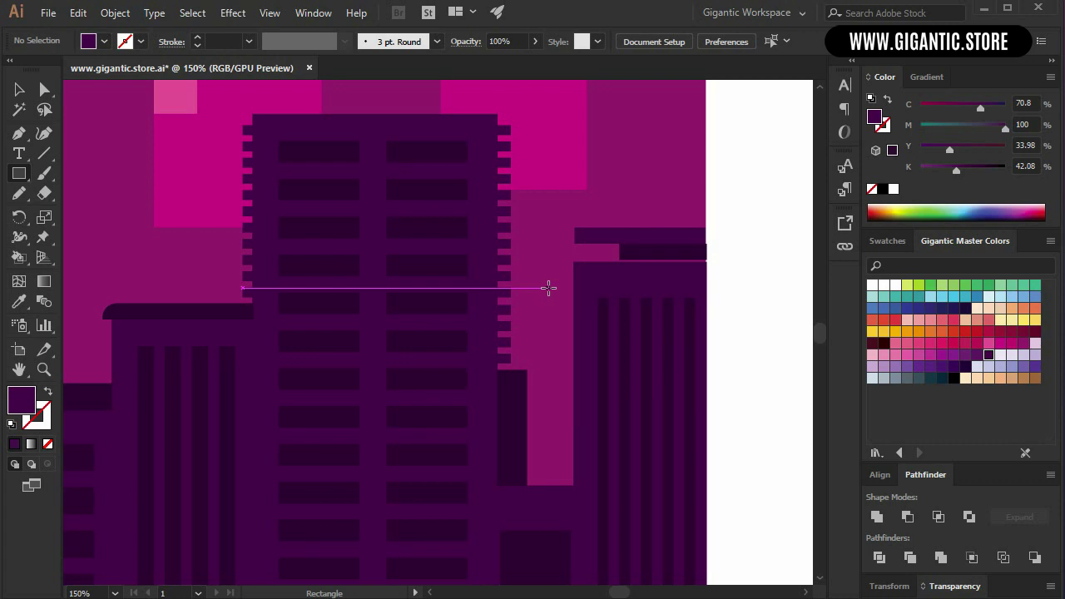
{"action": "left_click_drag", "start_coordinate": [550, 292], "coordinate": [562, 388]}
{"action": "key", "text": "v"}
- Lower the rightmost building's roof slab and dark block slightly to close the gap above the roof, and deselect
{"action": "left_click", "coordinate": [695, 237]}
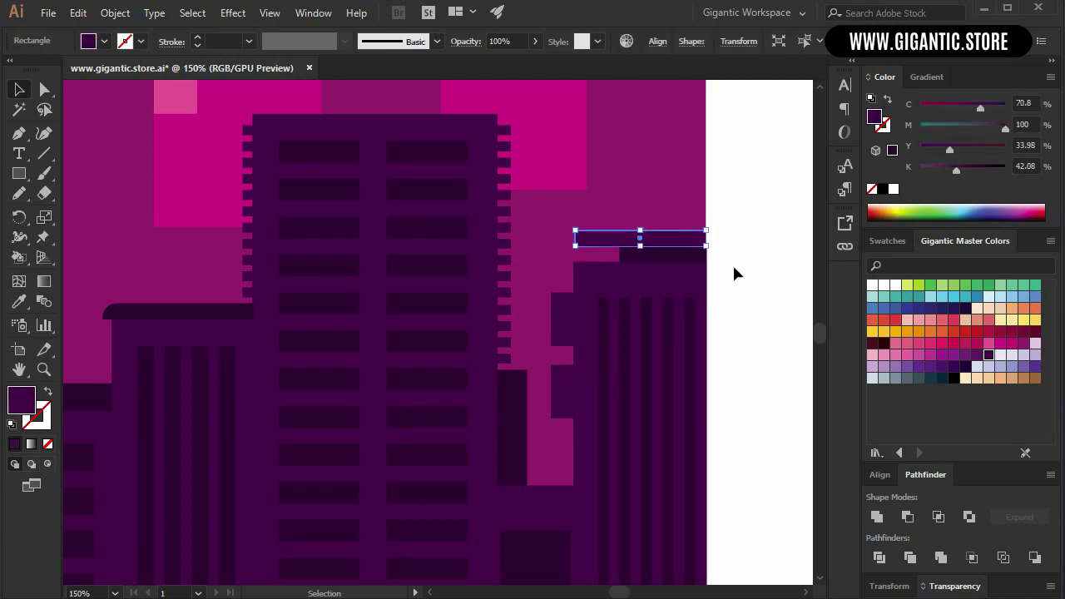
{"action": "left_click", "coordinate": [732, 263]}
{"action": "key", "text": "ctrl+minus"}
{"action": "key", "text": "ctrl+minus"}
{"action": "left_click_drag", "start_coordinate": [720, 276], "coordinate": [772, 304]}
{"action": "key", "text": "v"}
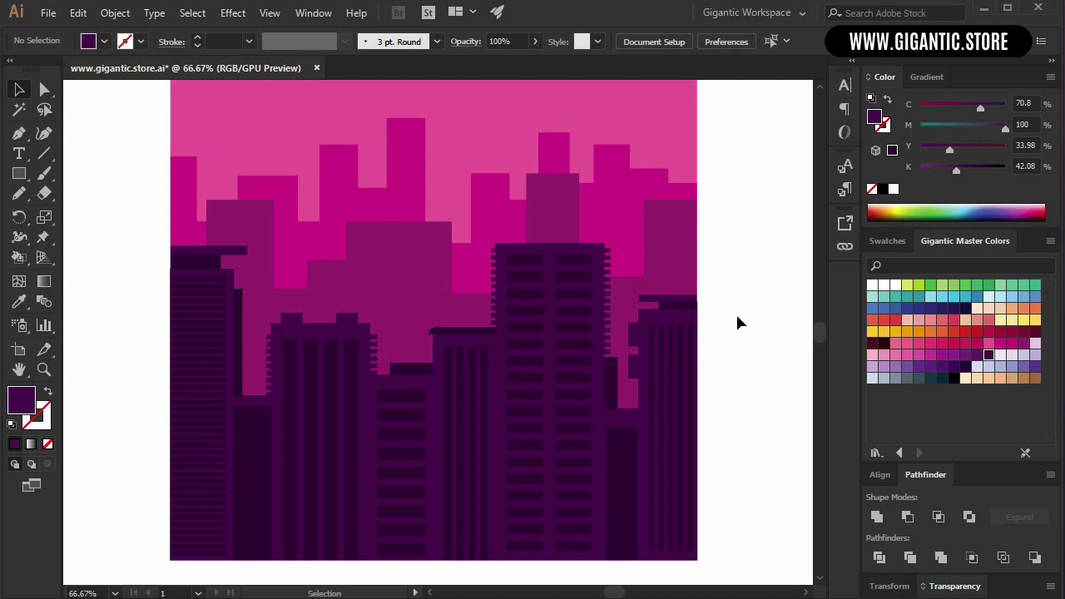
- Sample the middle skyline's purple and stack a wide step, a narrower block and a thin antenna on its leftmost building's roof
{"action": "key", "text": "i"}
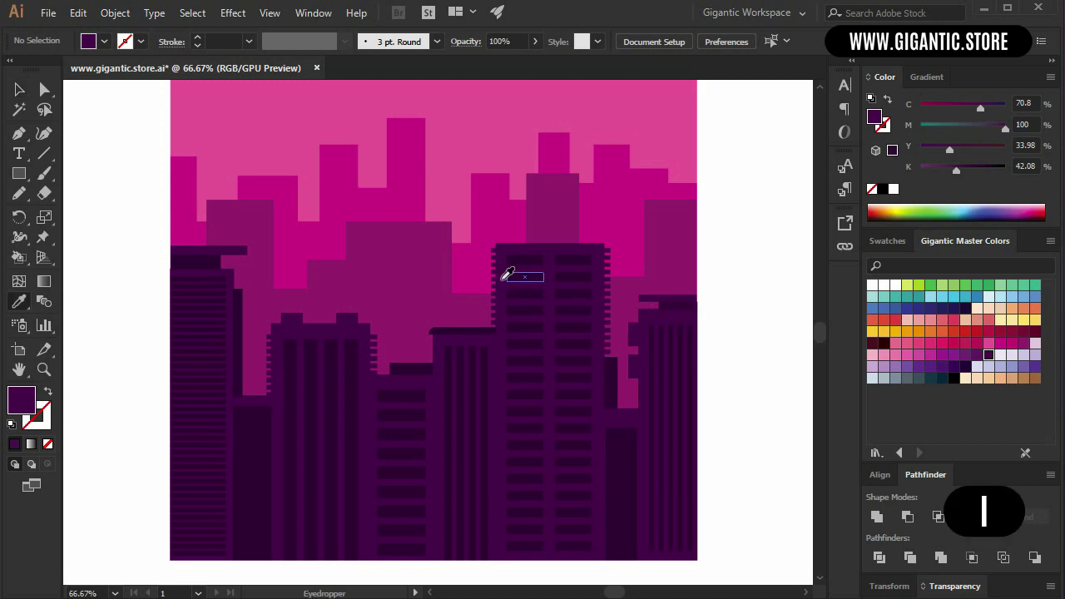
{"action": "left_click", "coordinate": [406, 252]}
{"action": "scroll", "coordinate": [395, 263], "scroll_direction": "up", "scroll_amount": 3}
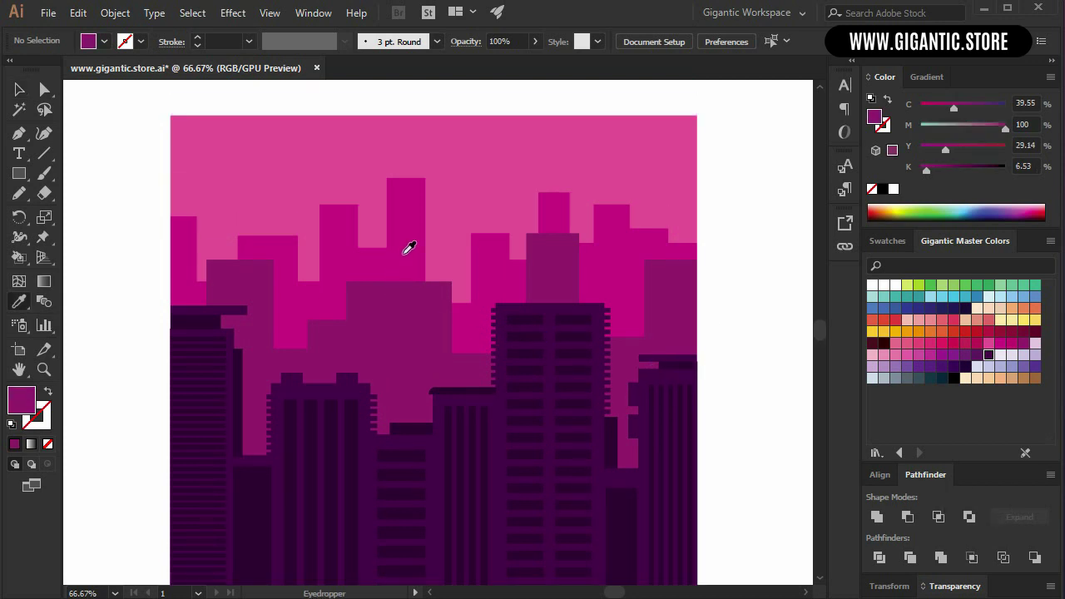
{"action": "key", "text": "m"}
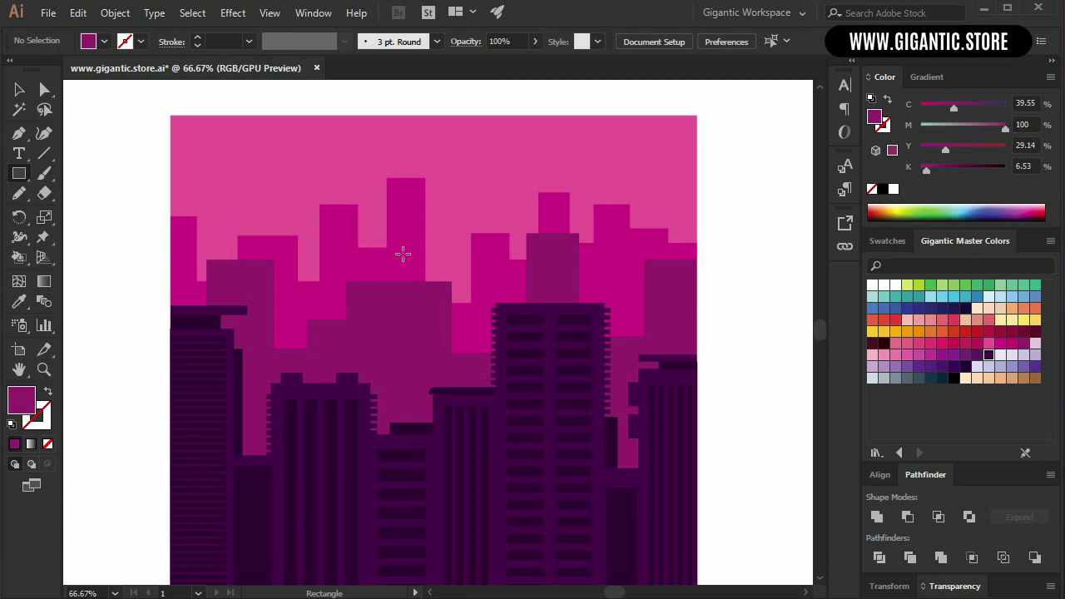
{"action": "scroll", "coordinate": [404, 257], "scroll_direction": "up", "scroll_amount": 1}
{"action": "left_click_drag", "start_coordinate": [309, 238], "coordinate": [475, 221]}
{"action": "mouse_move", "coordinate": [256, 258]}
{"action": "left_mouse_down"}
{"action": "mouse_move", "coordinate": [344, 276]}
{"action": "mouse_move", "coordinate": [291, 208]}
{"action": "left_mouse_up"}
{"action": "left_click_drag", "start_coordinate": [302, 133], "coordinate": [311, 216]}
- Select the roof step, narrower block and antenna, and align them to each other on their horizontal centres
{"action": "left_click", "coordinate": [19, 89]}
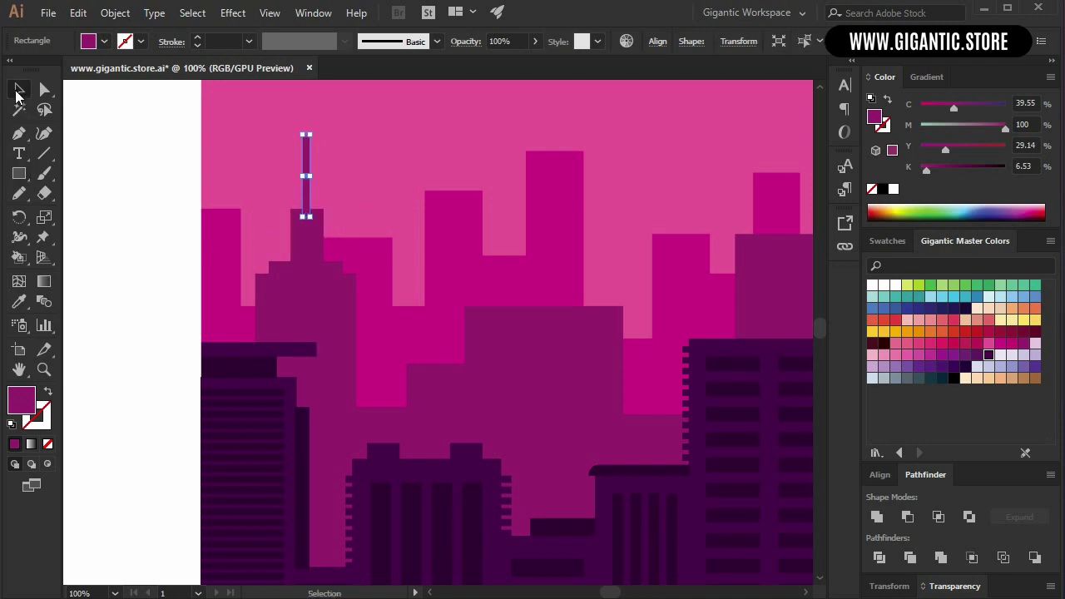
{"action": "left_click_drag", "start_coordinate": [268, 263], "coordinate": [352, 266]}
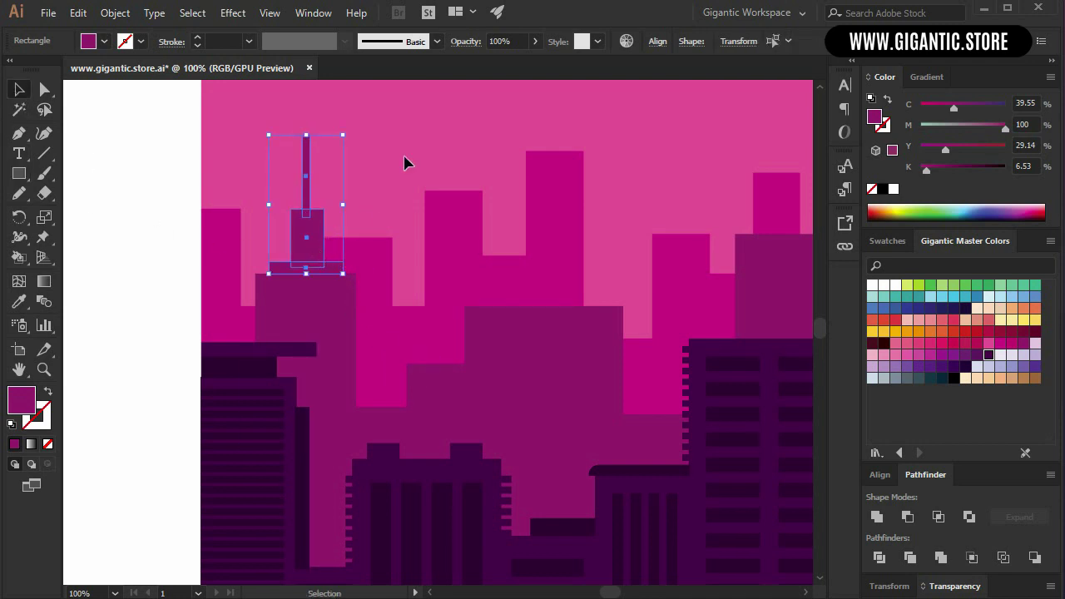
{"action": "left_click", "coordinate": [879, 474]}
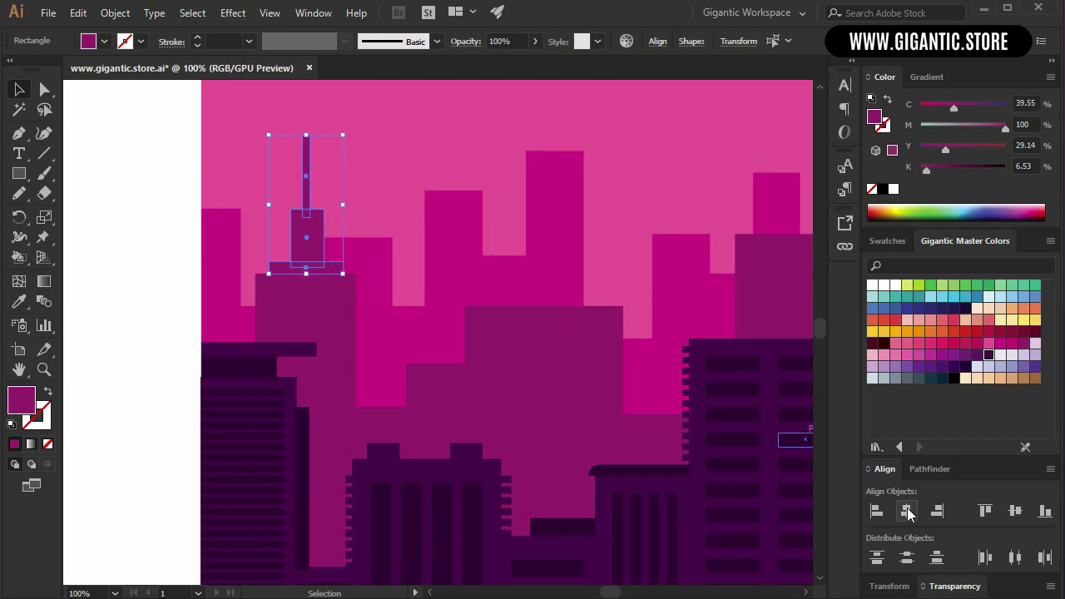
- Draw a small block on the low roof right of the antenna building and lower it until only its top protrudes
{"action": "key", "text": "m"}
{"action": "left_click_drag", "start_coordinate": [371, 367], "coordinate": [400, 406]}
{"action": "key", "text": "shift+Down"}
{"action": "key", "text": "shift+Down"}
{"action": "key", "text": "shift+Down"}
{"action": "key", "text": "shift+Down"}
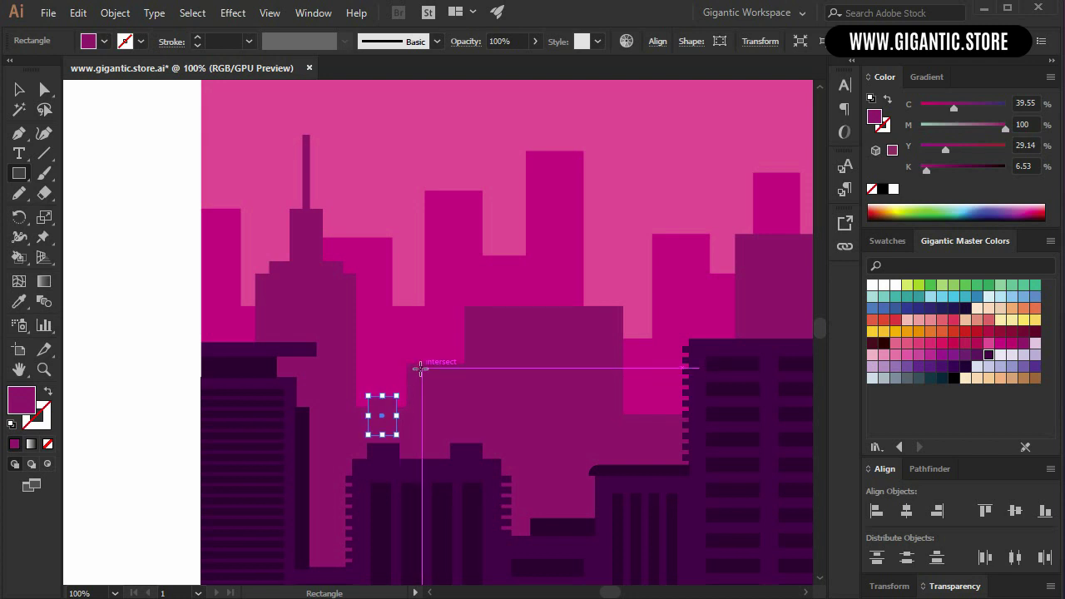
- Draw a small square block on the next higher roof step and place a copy beside it with a gap
{"action": "left_click_drag", "start_coordinate": [416, 352], "coordinate": [432, 370]}
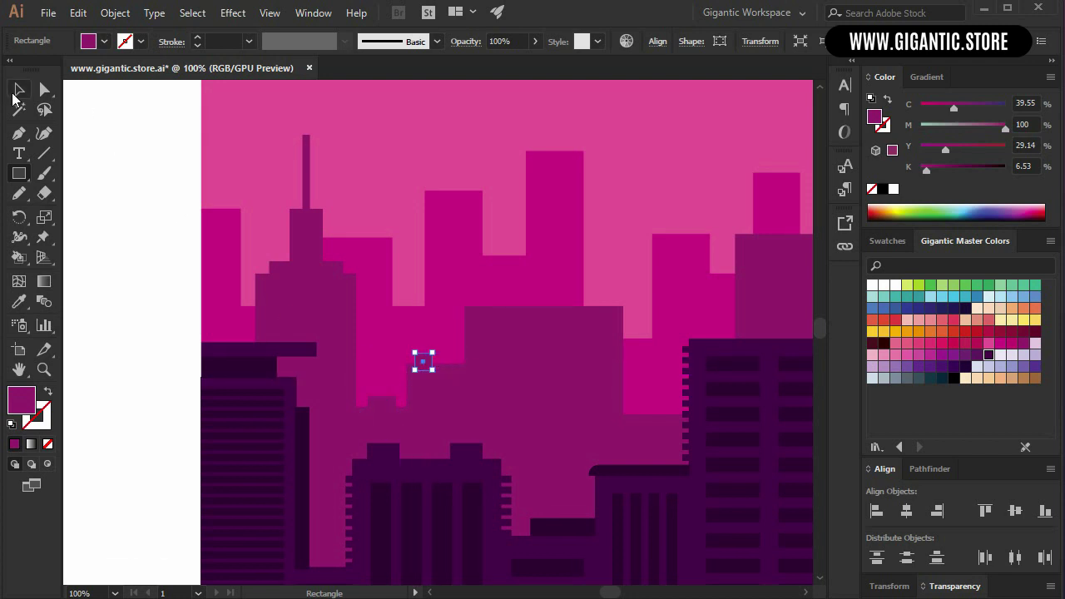
{"action": "left_click", "coordinate": [12, 94]}
{"action": "key", "text": "a"}
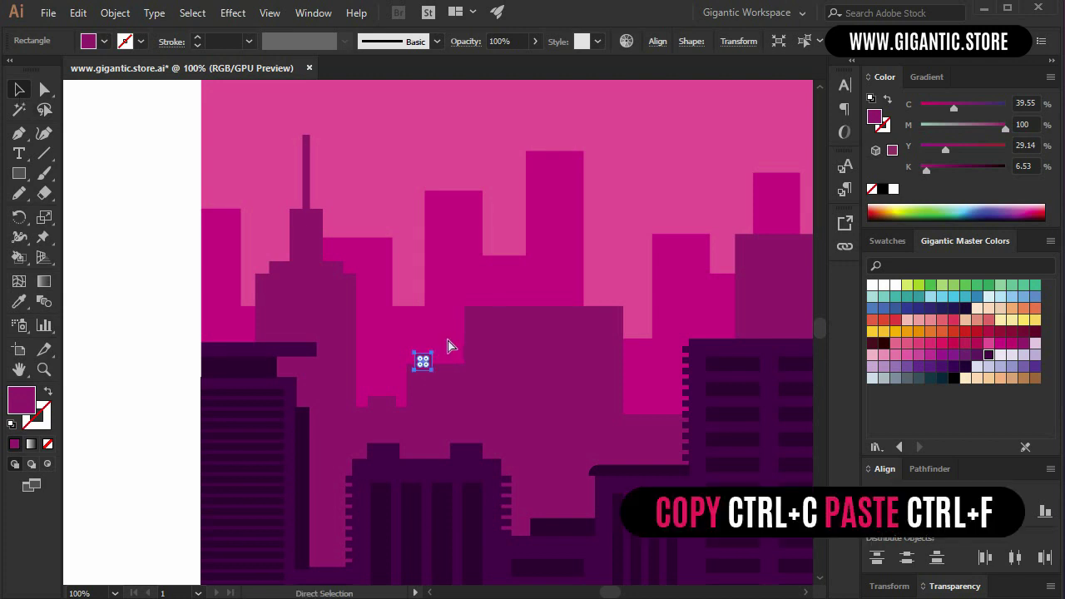
{"action": "key", "text": "v"}
{"action": "key", "text": "ctrl+c"}
{"action": "key", "text": "ctrl+f"}
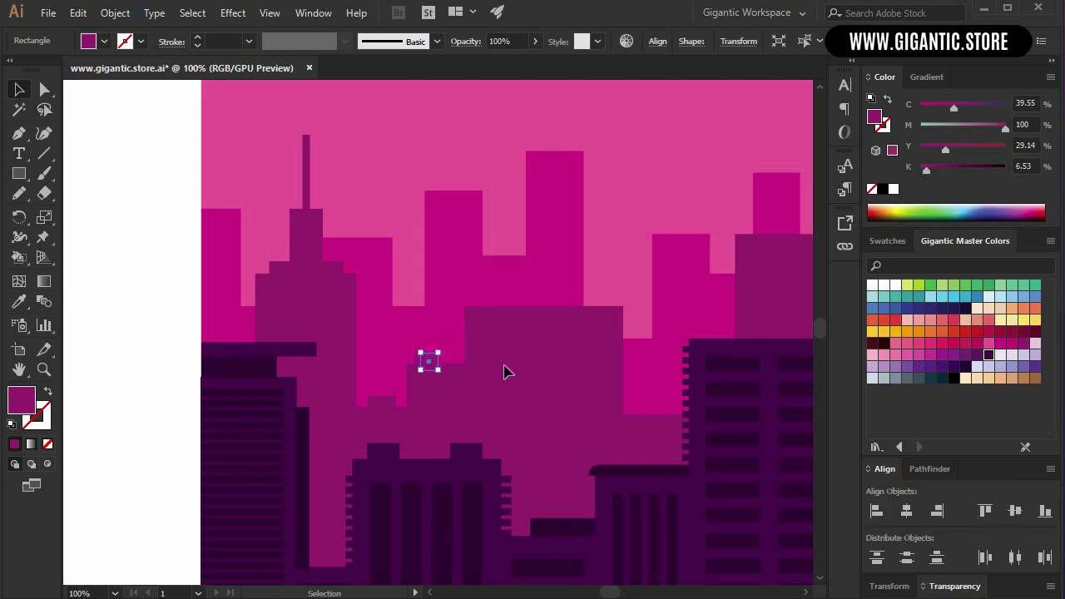
- Draw a small ledge on the wide middle building's upper left wall and repeat it downward to make four evenly spaced ledges
{"action": "key", "text": "ctrl+equal"}
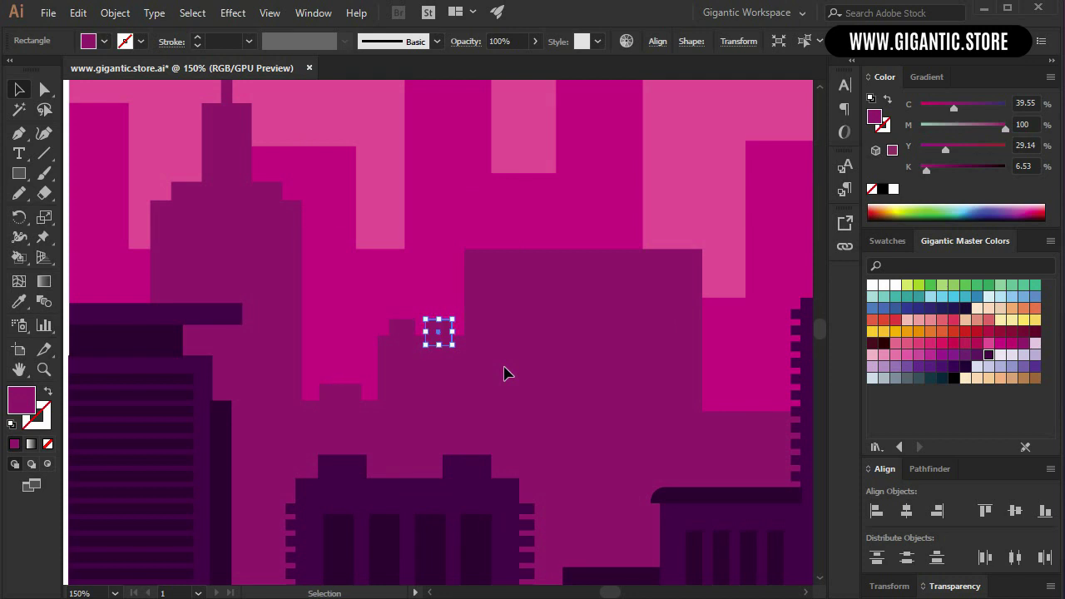
{"action": "key", "text": "m"}
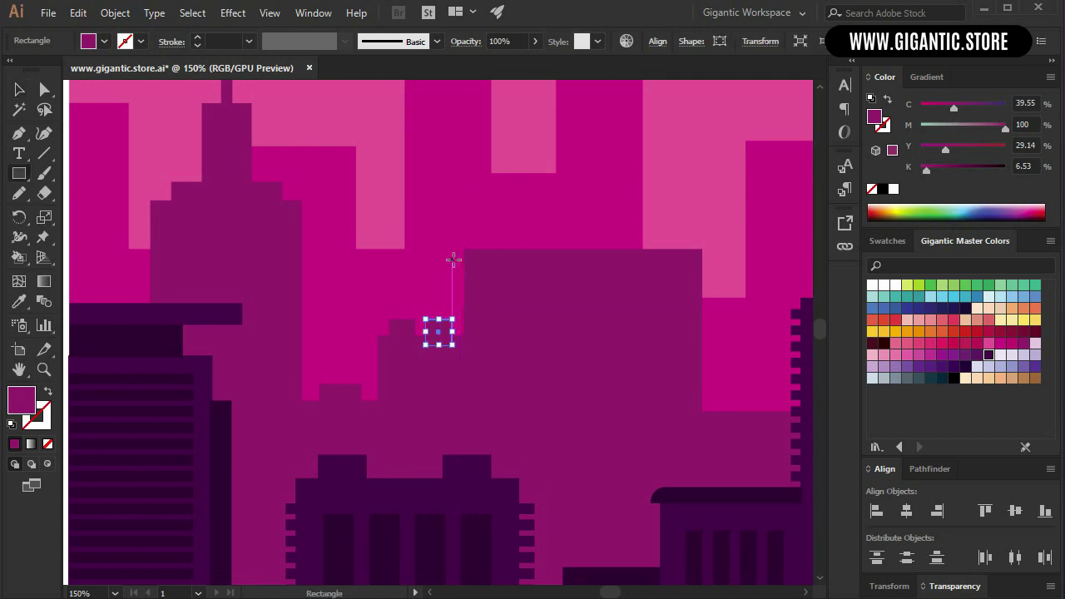
{"action": "left_click_drag", "start_coordinate": [453, 259], "coordinate": [477, 266]}
{"action": "key", "text": "a"}
{"action": "key", "text": "ctrl+plus"}
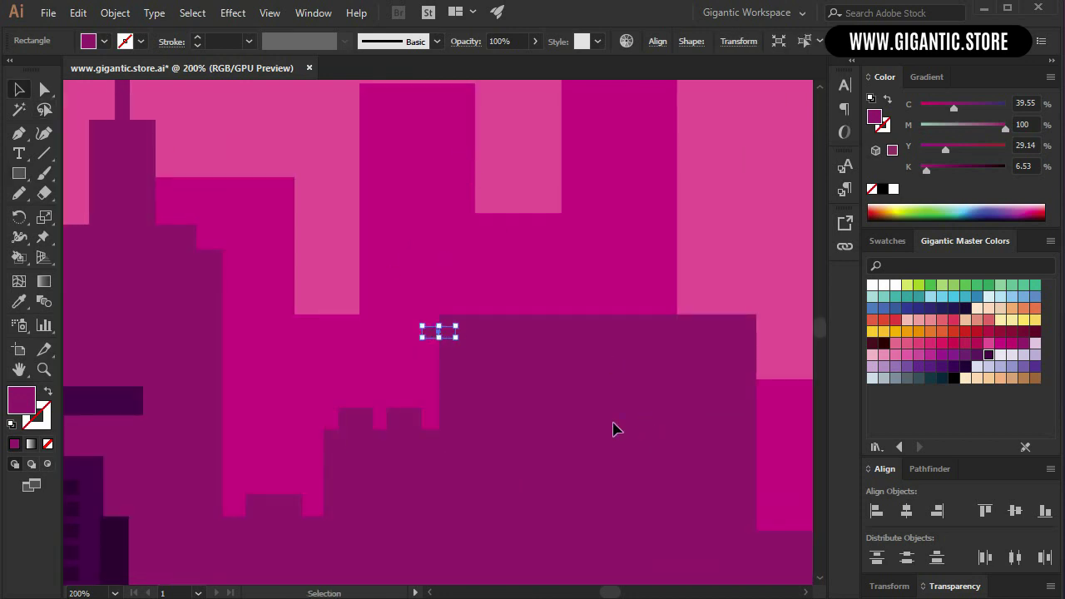
{"action": "left_click_drag", "start_coordinate": [451, 333], "coordinate": [447, 357]}
{"action": "key", "text": "ctrl+d"}
{"action": "key", "text": "ctrl+d"}
{"action": "key", "text": "ctrl+d"}
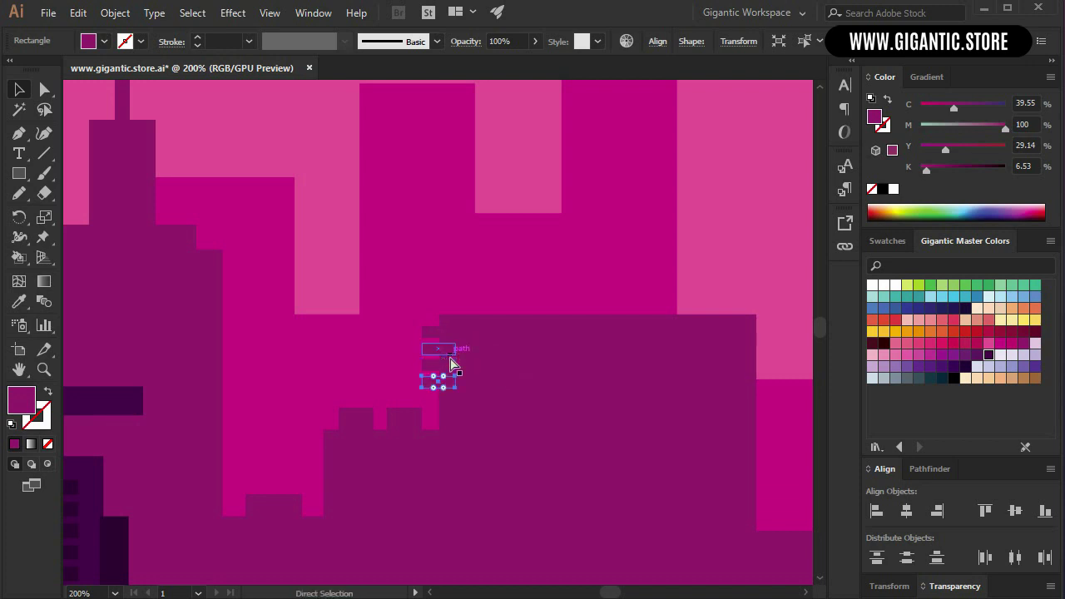
{"action": "left_click", "coordinate": [449, 427]}
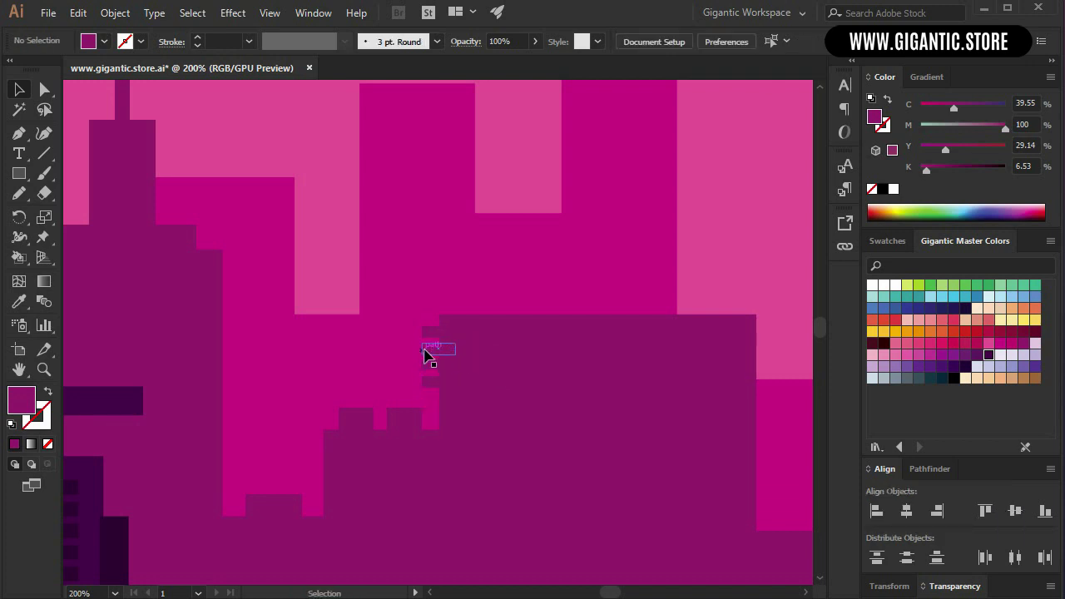
- Copy the top ledge to the wide building's right wall and repeat it at even spacing down to the adjacent low roof
{"action": "left_click", "coordinate": [448, 335]}
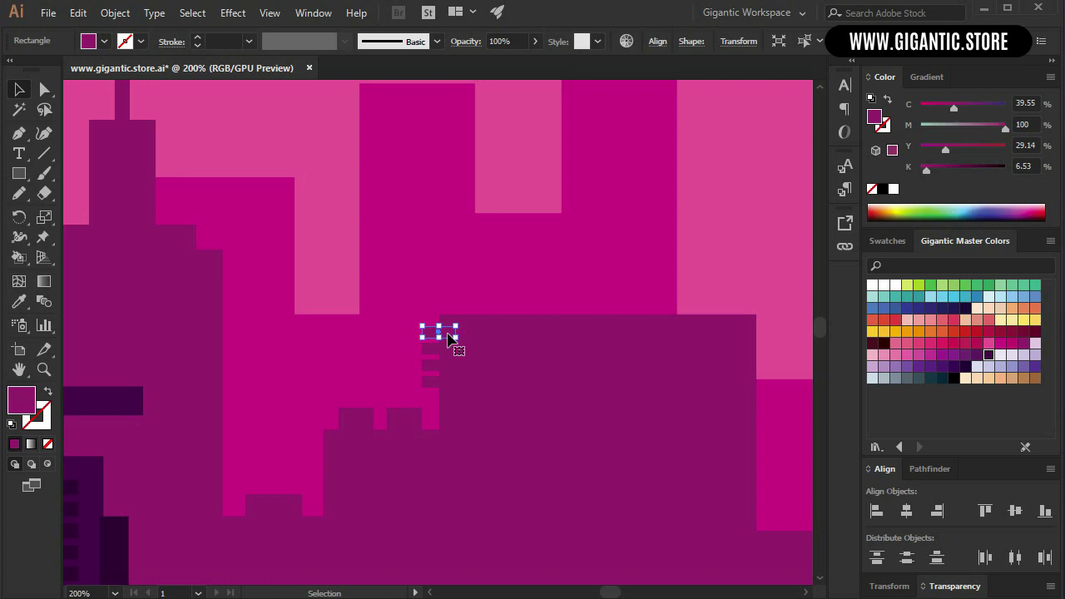
{"action": "left_click_drag", "start_coordinate": [449, 337], "coordinate": [766, 352]}
{"action": "key", "text": "ctrl+d"}
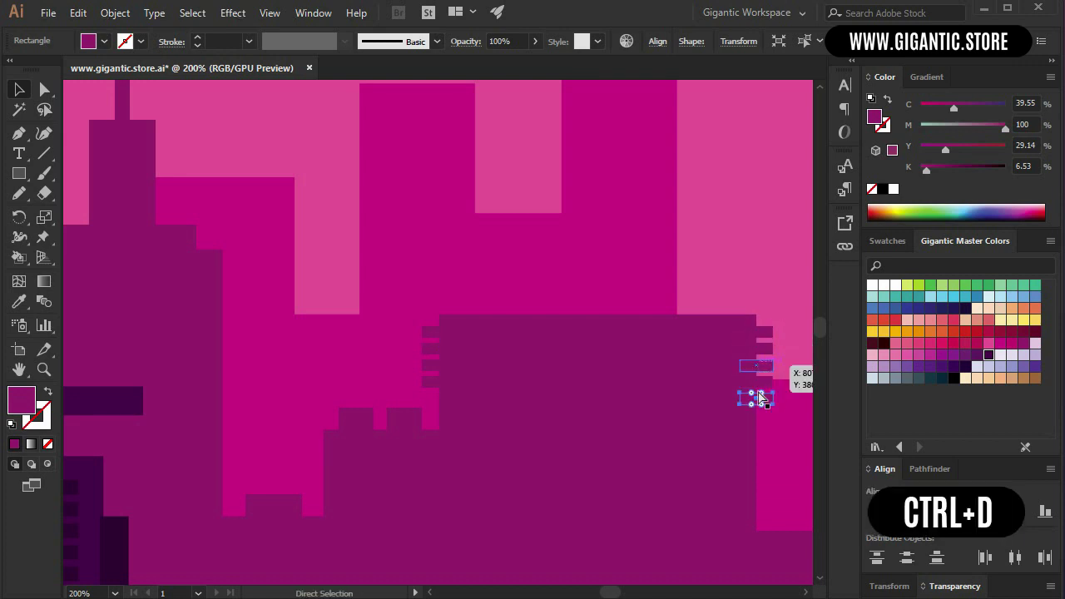
{"action": "key", "text": "ctrl+d"}
{"action": "key", "text": "ctrl+d"}
{"action": "key", "text": "ctrl+d"}
{"action": "key", "text": "ctrl+d"}
{"action": "key", "text": "ctrl+d"}
{"action": "key", "text": "ctrl+d"}
{"action": "key", "text": "ctrl+d"}
{"action": "key", "text": "ctrl+d"}
{"action": "key", "text": "ctrl+d"}
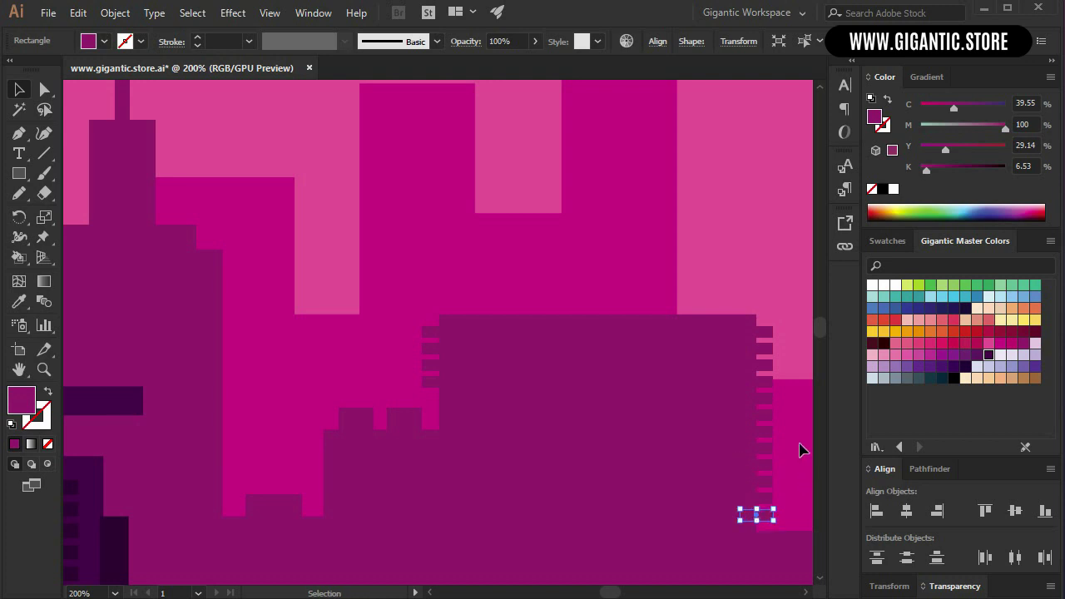
- Draw a band slightly wider than the middle-layer tower behind the tall front tower, and duplicate it a little lower
{"action": "key", "text": "space"}
{"action": "left_click_drag", "start_coordinate": [769, 334], "coordinate": [502, 297]}
{"action": "left_click_drag", "start_coordinate": [652, 366], "coordinate": [453, 404]}
{"action": "key", "text": "ctrl+shift+a"}
{"action": "left_click_drag", "start_coordinate": [445, 199], "coordinate": [630, 236]}
{"action": "key", "text": "shift+Down"}
{"action": "key", "text": "Left"}
{"action": "key", "text": "v"}
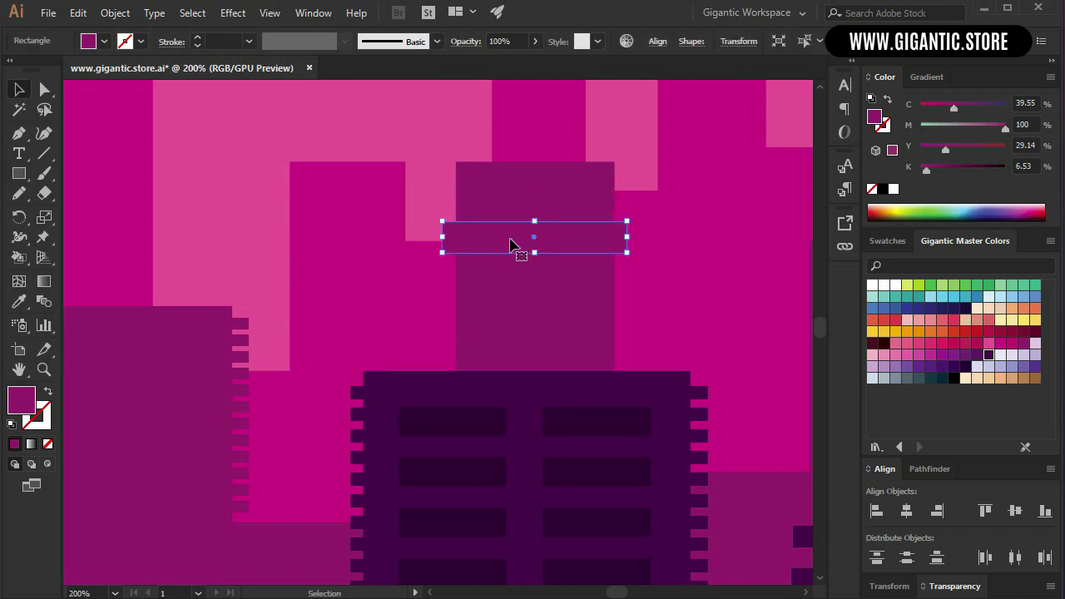
{"action": "left_click_drag", "start_coordinate": [512, 241], "coordinate": [511, 287]}
- Add a narrow block on that middle-layer tower's roof and a slab wider than the tower on top of it
{"action": "key", "text": "m"}
{"action": "left_click_drag", "start_coordinate": [473, 148], "coordinate": [596, 163]}
{"action": "left_click_drag", "start_coordinate": [438, 134], "coordinate": [626, 152]}
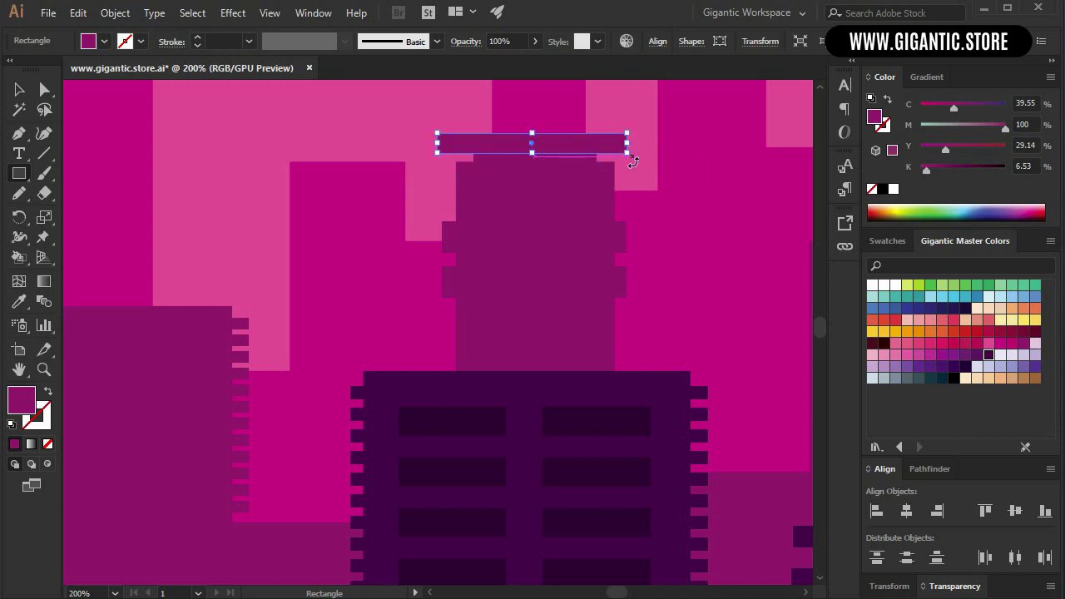
- Draw a small ledge overlapping the upper left edge of the rightmost middle-layer building
{"action": "key", "text": "space"}
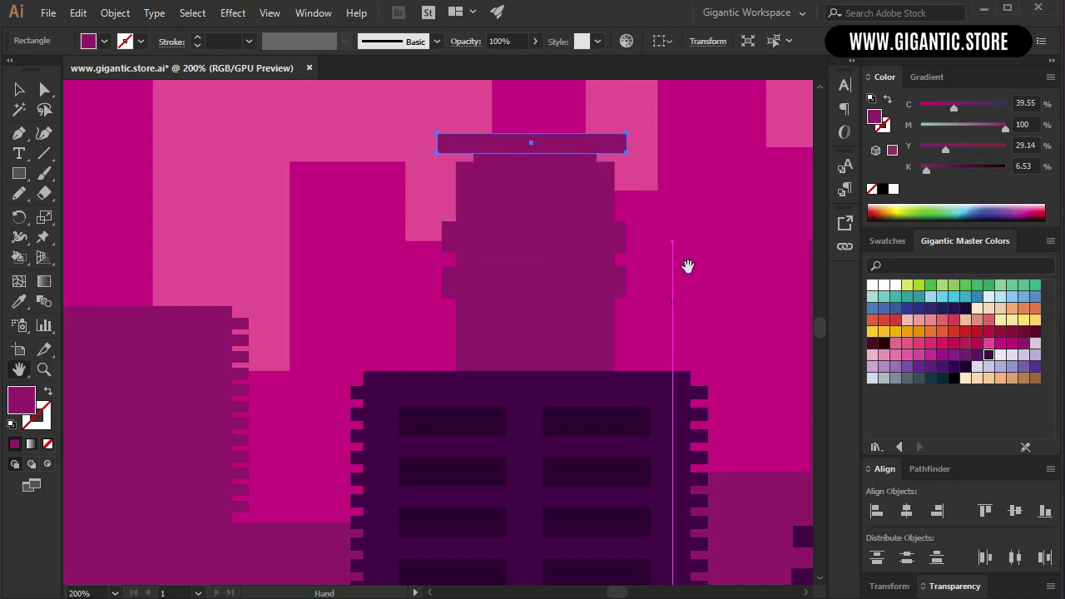
{"action": "left_click_drag", "start_coordinate": [687, 266], "coordinate": [440, 261]}
{"action": "left_click_drag", "start_coordinate": [530, 251], "coordinate": [557, 266]}
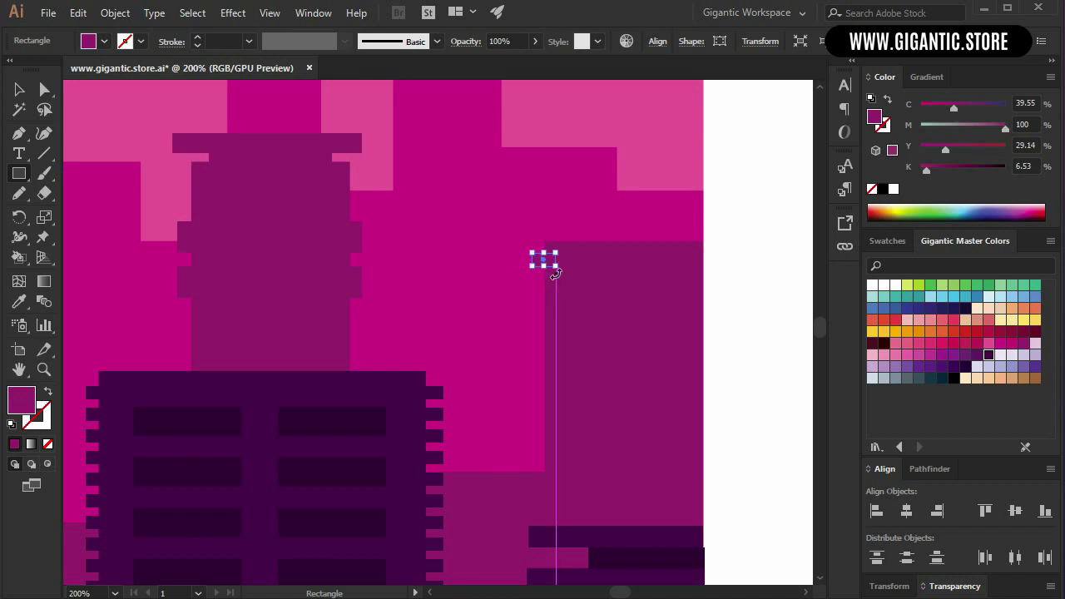
{"action": "left_click", "coordinate": [45, 89]}
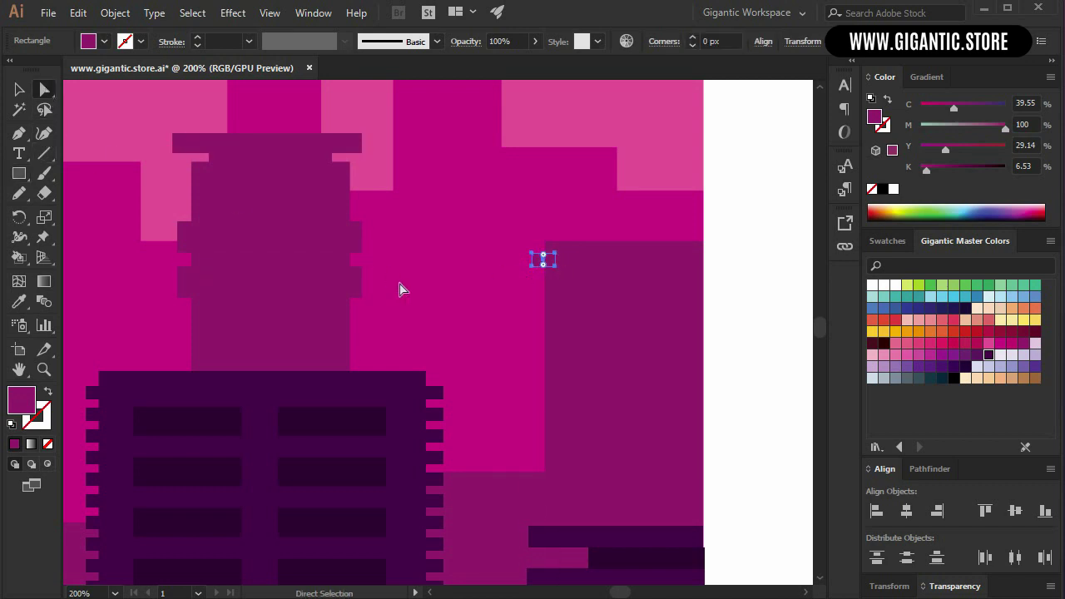
{"action": "key", "text": "ctrl"}
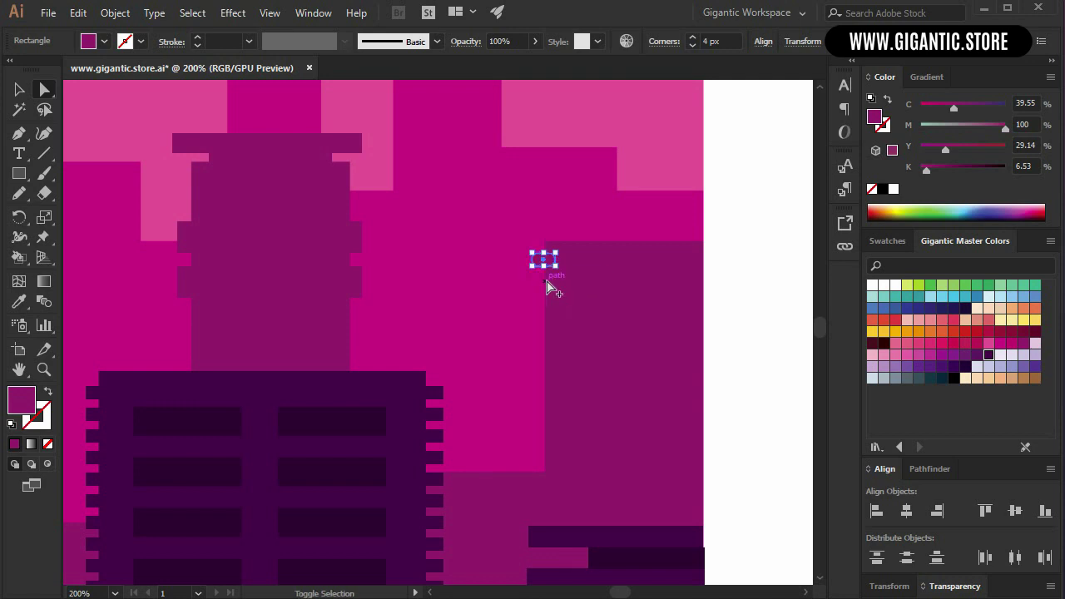
{"action": "key", "text": "ctrl+plus"}
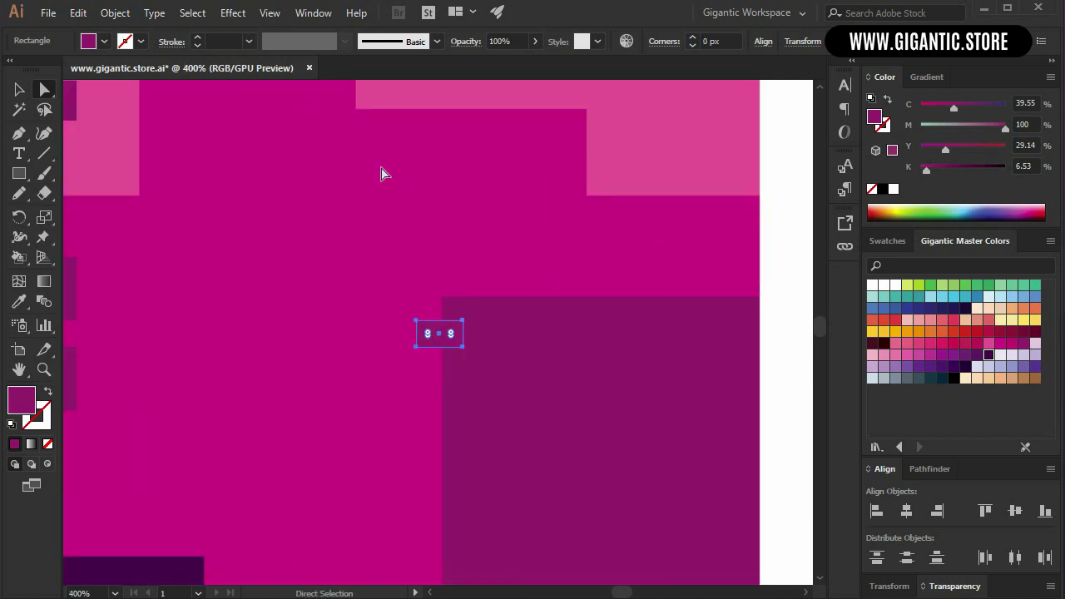
- Copy the ledge just below itself and repeat it evenly down the rightmost middle-layer building's left wall, then deselect
{"action": "left_click", "coordinate": [19, 90]}
{"action": "left_click_drag", "start_coordinate": [452, 338], "coordinate": [449, 376]}
{"action": "key", "text": "a"}
{"action": "key", "text": "ctrl+minus"}
{"action": "key", "text": "ctrl+d"}
{"action": "key", "text": "ctrl+d"}
{"action": "key", "text": "ctrl+d"}
{"action": "key", "text": "ctrl+d"}
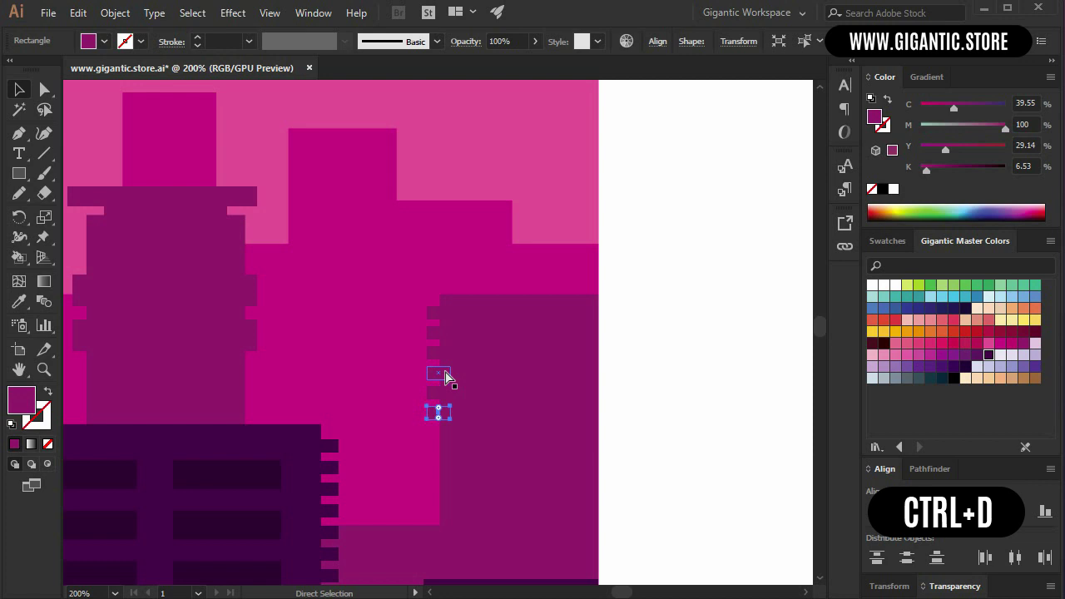
{"action": "key", "text": "ctrl+d"}
{"action": "key", "text": "ctrl+d"}
{"action": "key", "text": "ctrl+d"}
{"action": "key", "text": "v"}
{"action": "left_click", "coordinate": [637, 428]}
- Draw a long thin cloud bar in the sky above the antenna and fill it light pink with C 0, M 47, Y 0, K 0
{"action": "key", "text": "ctrl+minus"}
{"action": "key", "text": "ctrl+minus"}
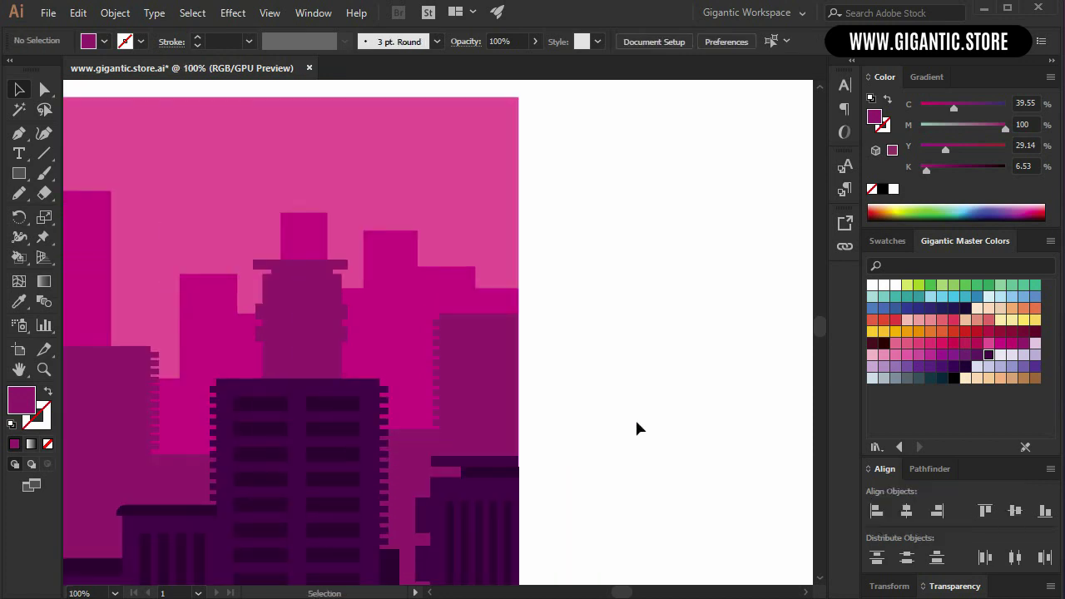
{"action": "left_click_drag", "start_coordinate": [636, 428], "coordinate": [794, 358]}
{"action": "key", "text": "ctrl+minus"}
{"action": "left_click_drag", "start_coordinate": [615, 485], "coordinate": [694, 451]}
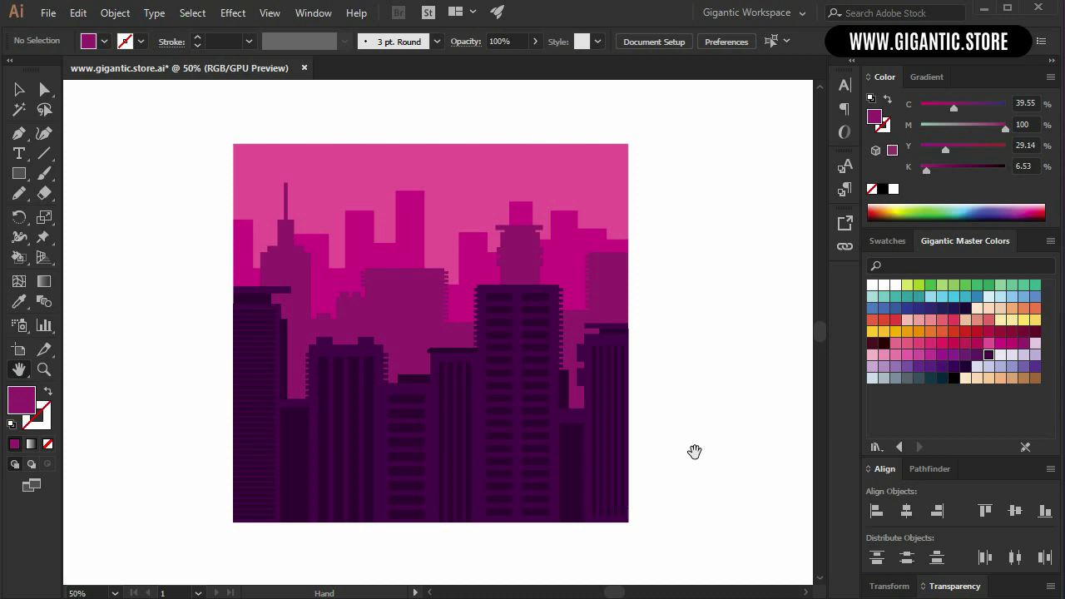
{"action": "key", "text": "m"}
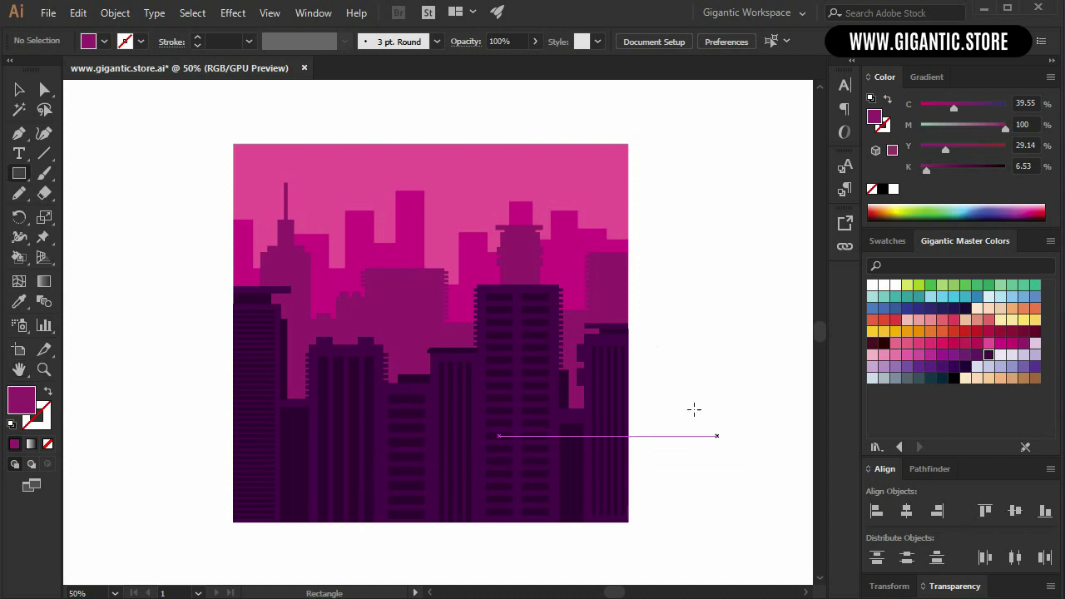
{"action": "left_click_drag", "start_coordinate": [304, 165], "coordinate": [408, 175]}
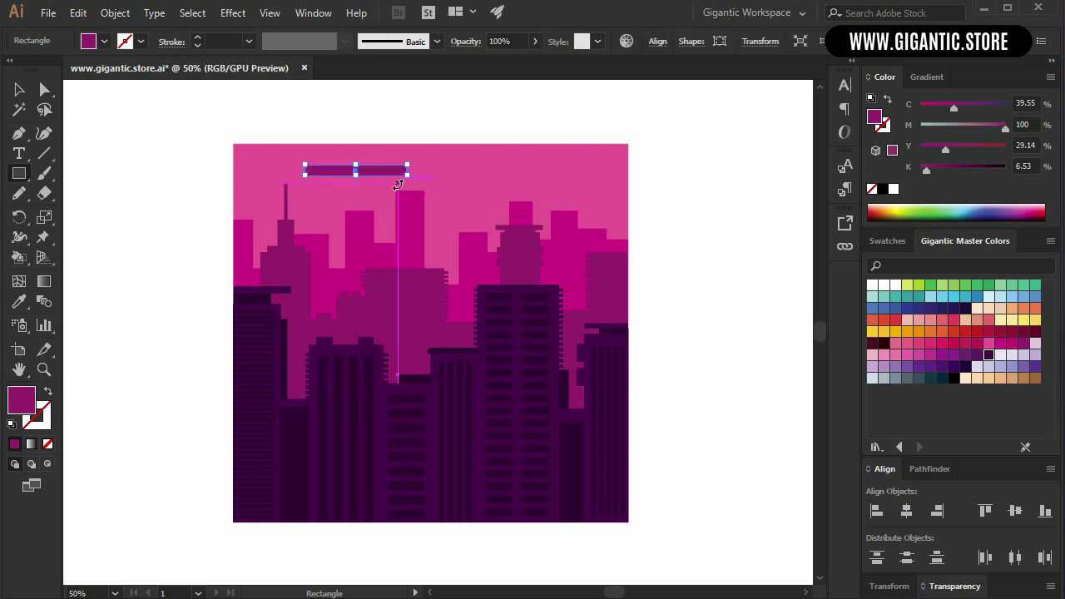
{"action": "key", "text": "i"}
{"action": "left_click", "coordinate": [500, 179]}
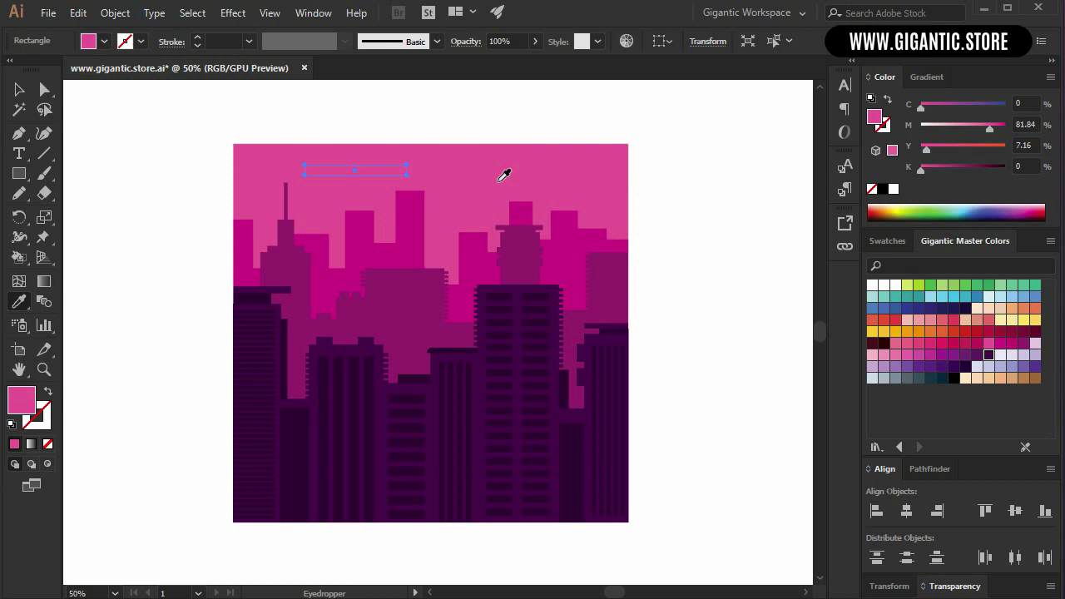
{"action": "left_click_drag", "start_coordinate": [923, 151], "coordinate": [960, 129]}
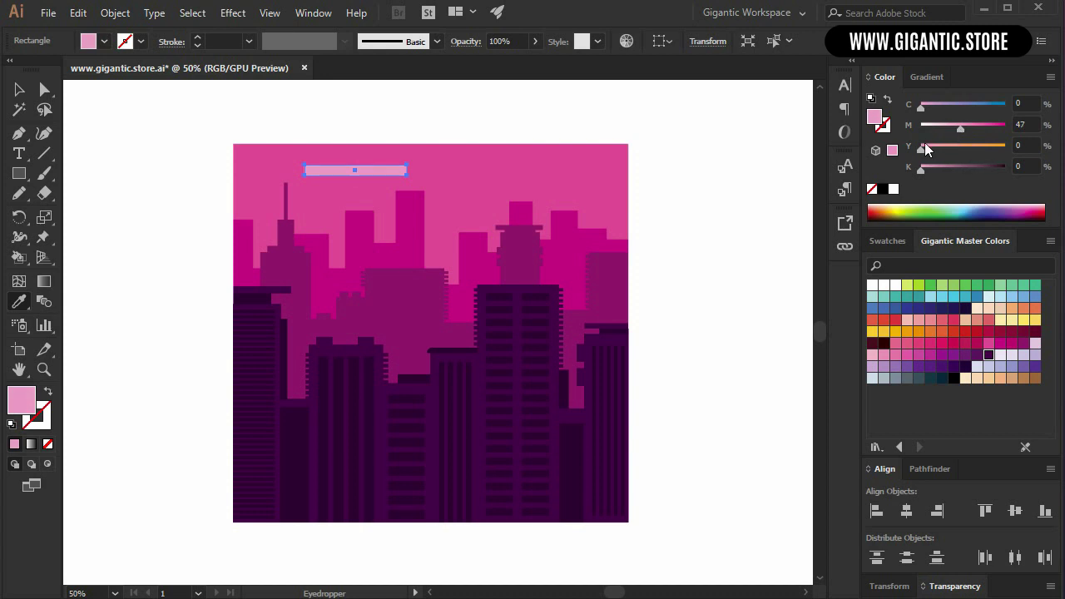
- Draw two shorter light pink cloud bars in the sky, one near the centre and one higher toward the right edge
{"action": "key", "text": "ctrl+plus"}
{"action": "key", "text": "space"}
{"action": "left_click_drag", "start_coordinate": [675, 252], "coordinate": [550, 195]}
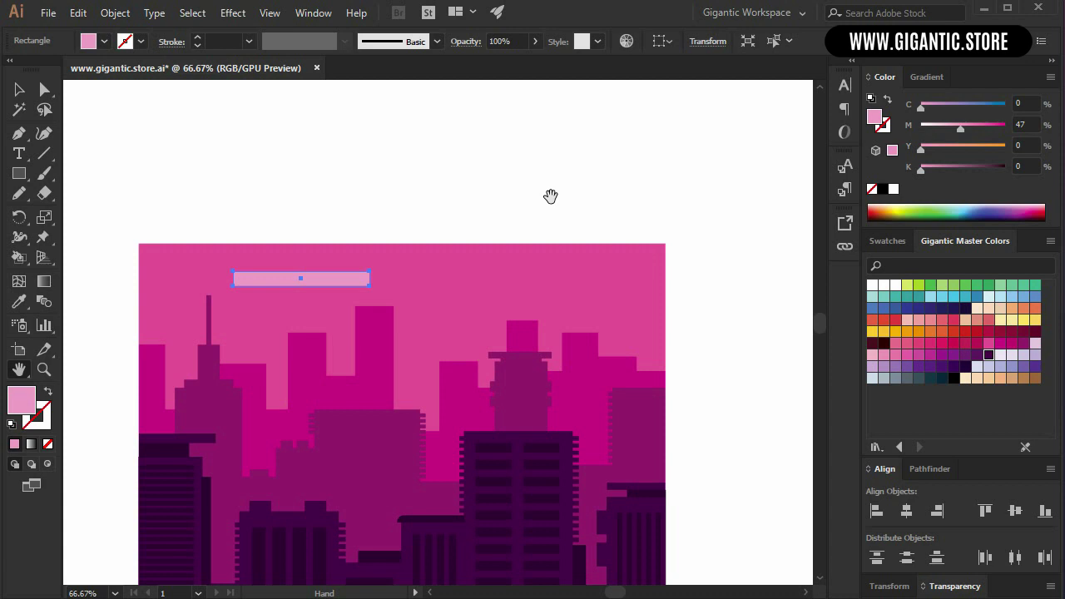
{"action": "key", "text": "m"}
{"action": "left_click_drag", "start_coordinate": [425, 296], "coordinate": [513, 306]}
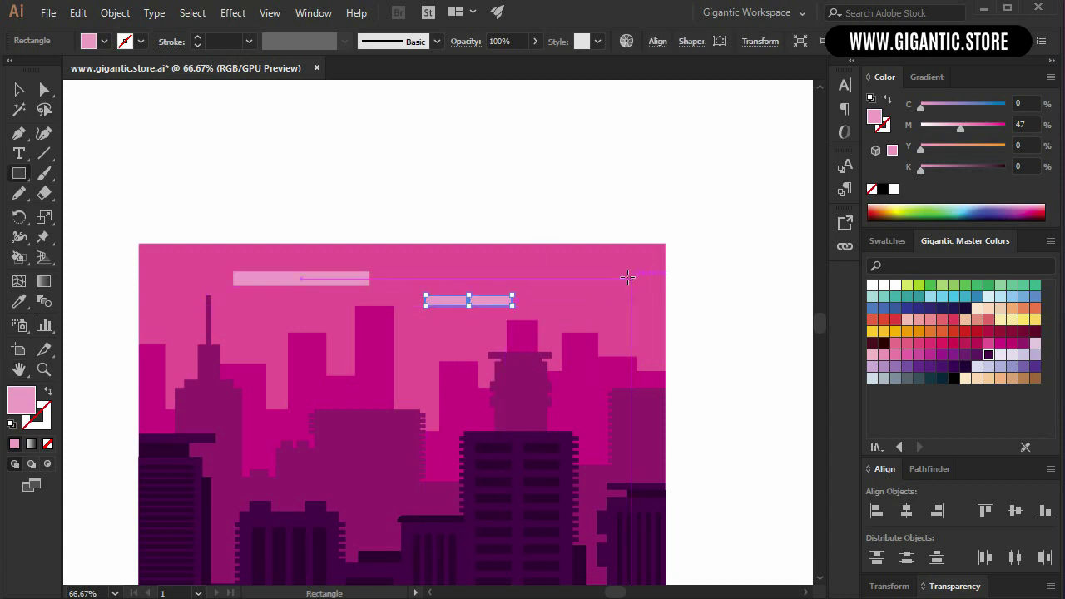
{"action": "left_click_drag", "start_coordinate": [556, 263], "coordinate": [634, 274]}
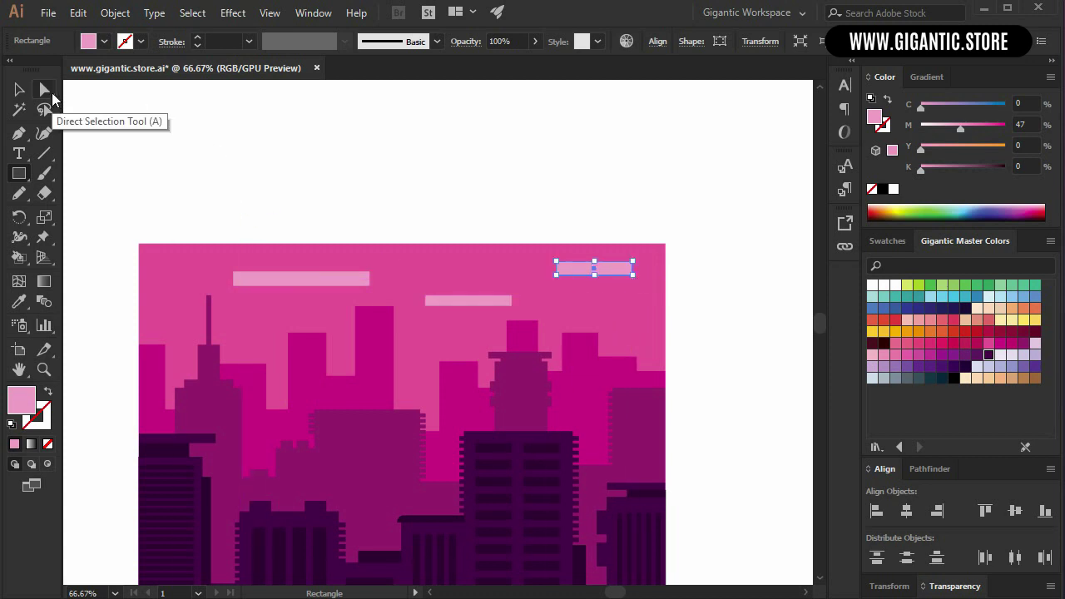
- Round the corners of all three cloud bars fully into pill shapes and deselect
{"action": "left_click", "coordinate": [44, 90]}
{"action": "left_click", "coordinate": [304, 283]}
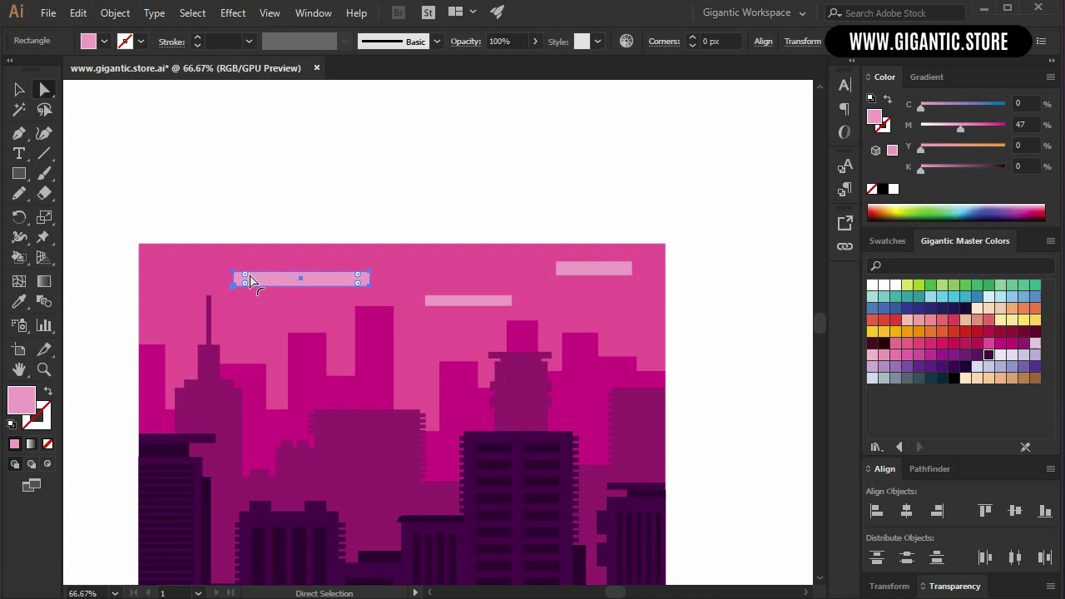
{"action": "left_click_drag", "start_coordinate": [252, 279], "coordinate": [266, 286]}
{"action": "left_click", "coordinate": [447, 306]}
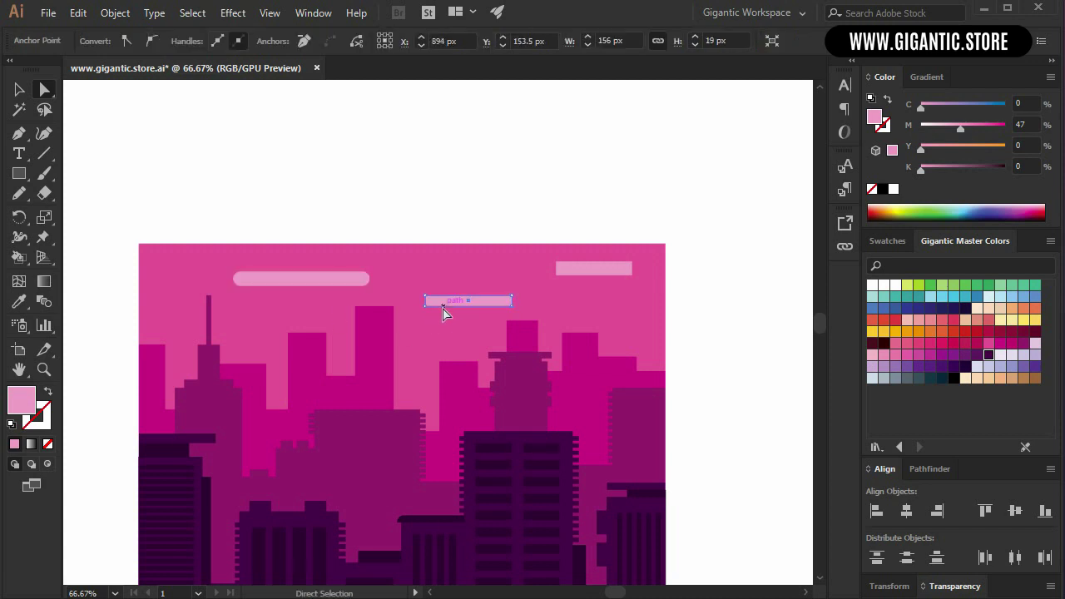
{"action": "left_click_drag", "start_coordinate": [434, 299], "coordinate": [464, 303]}
{"action": "left_click", "coordinate": [623, 273]}
{"action": "left_click_drag", "start_coordinate": [563, 266], "coordinate": [575, 269]}
{"action": "left_click", "coordinate": [19, 89]}
{"action": "left_click", "coordinate": [364, 136]}
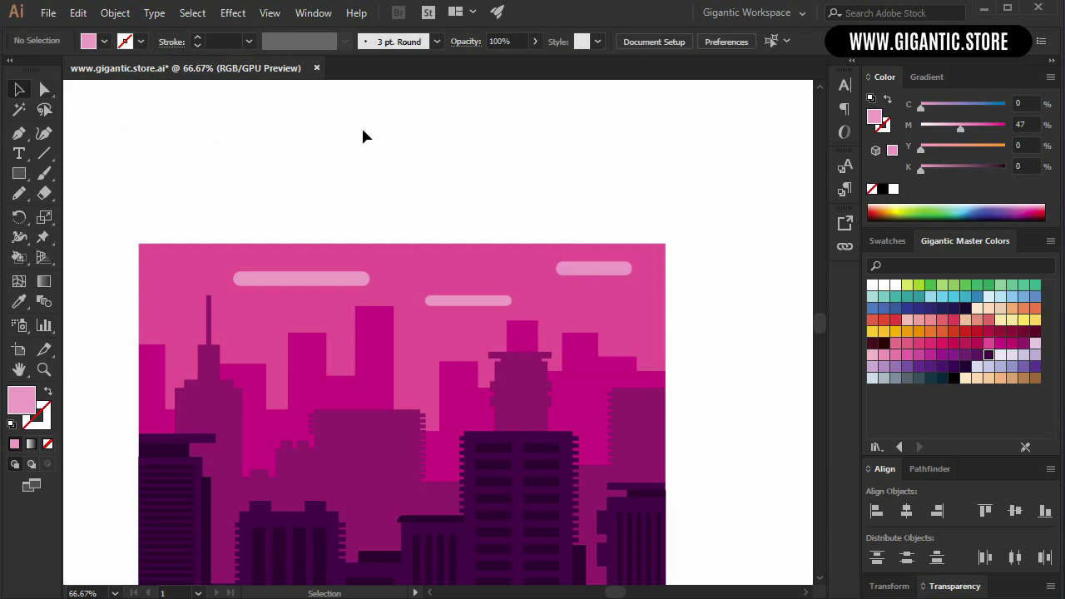
{"action": "key", "text": "ctrl+minus"}
{"action": "left_click_drag", "start_coordinate": [575, 387], "coordinate": [580, 278]}
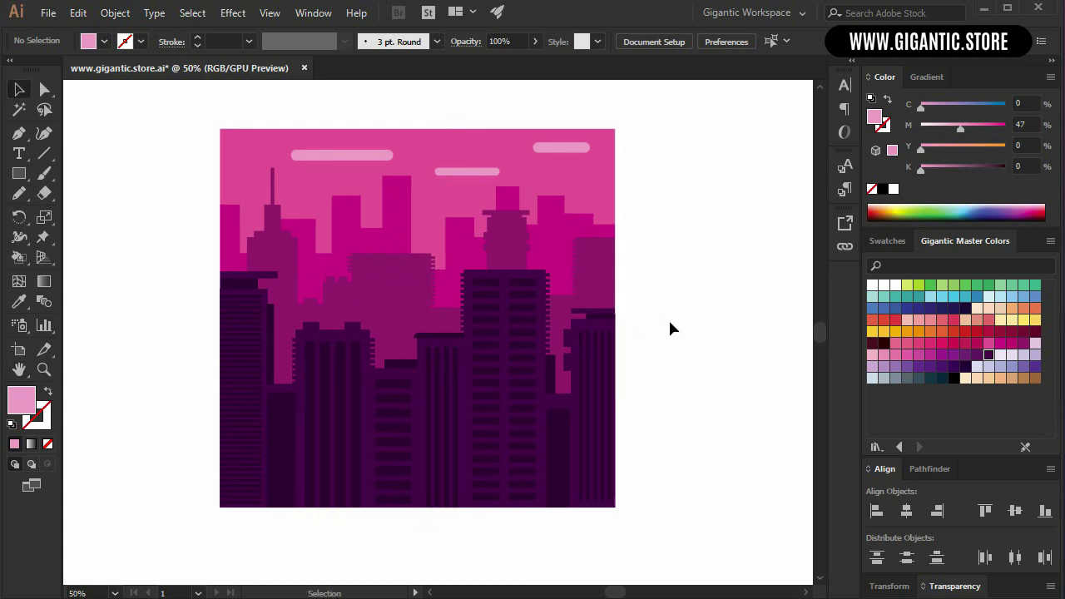